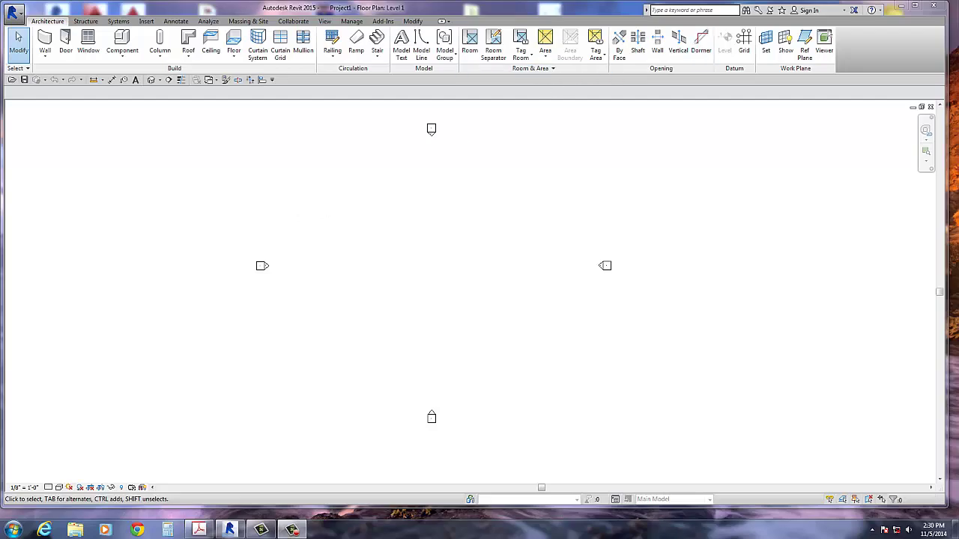
# Switch to Adobe Acrobat, check which image formats E - 7.pdf can be saved as, and close it.
pyautogui.moveTo(958, 33); pyautogui.dragTo(477, 18)
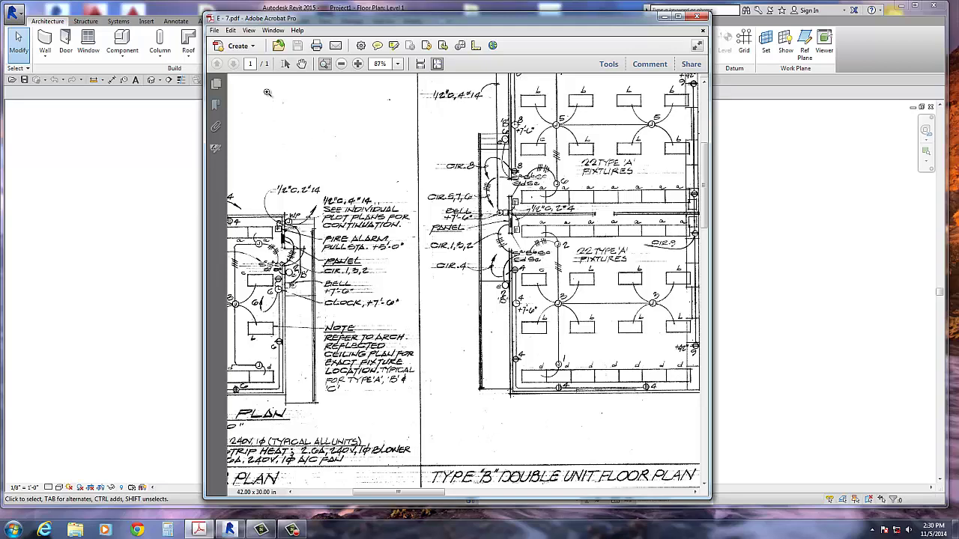
pyautogui.click(216, 31)
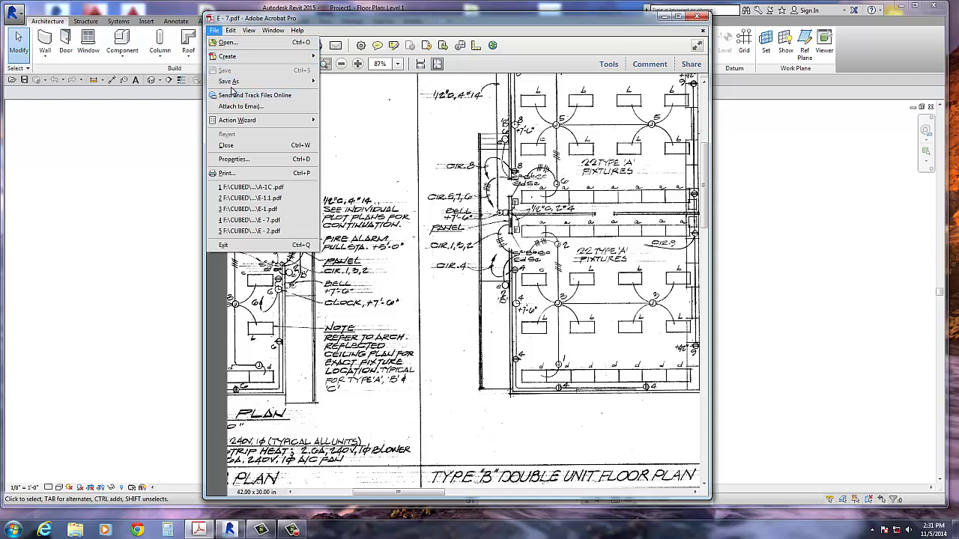
pyautogui.moveTo(236, 84)
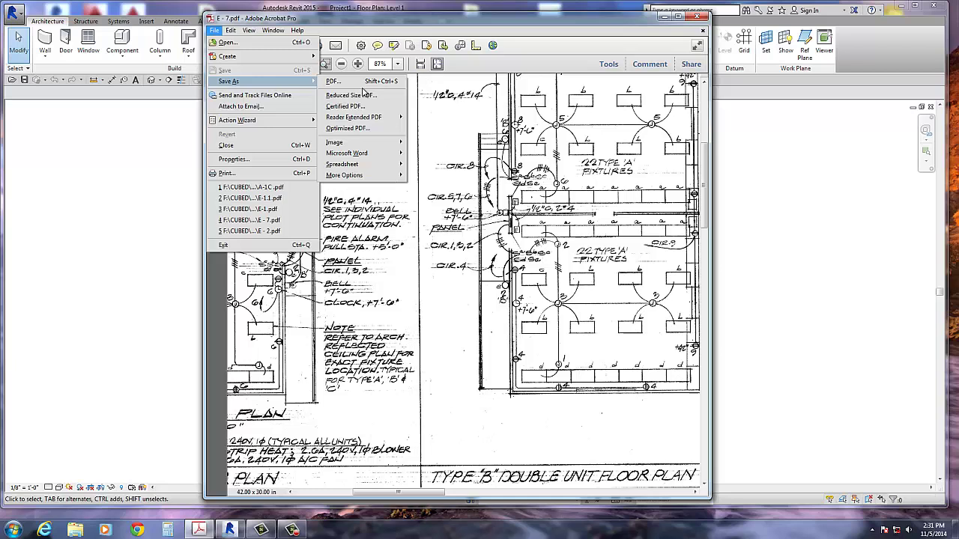
pyautogui.moveTo(356, 142)
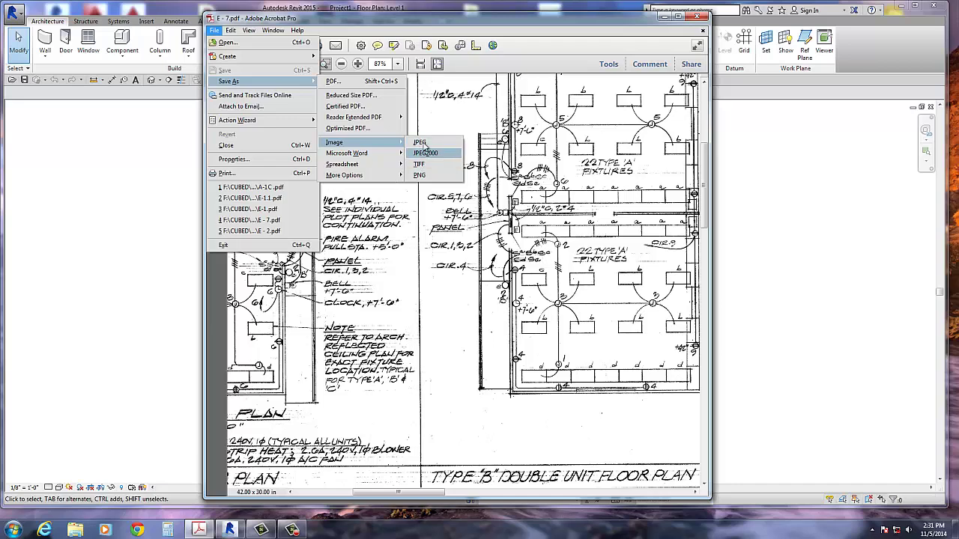
pyautogui.click(702, 32)
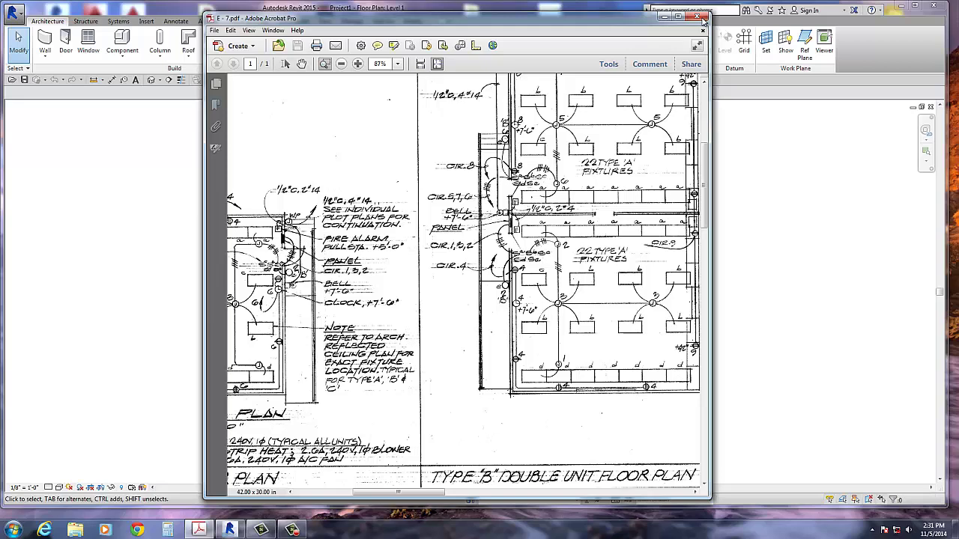
pyautogui.click(702, 31)
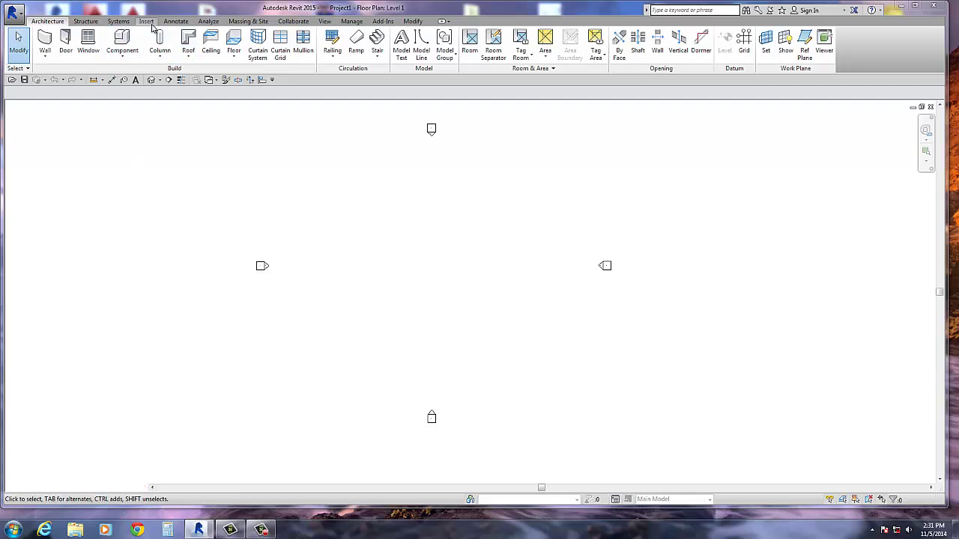
# Import the TIFF image E-4 from the Desktop and place it among the elevation markers on the Level 1 floor plan.
pyautogui.click(146, 21)
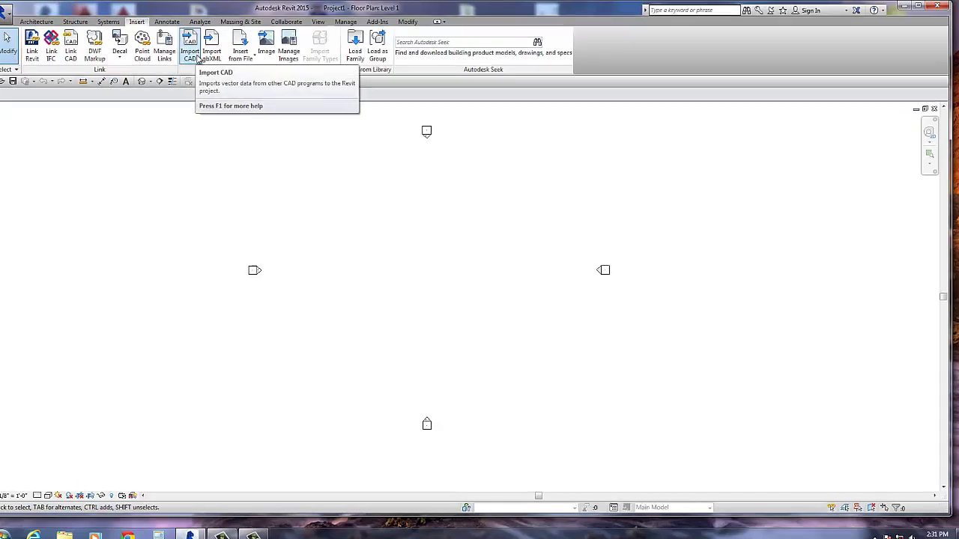
pyautogui.click(266, 47)
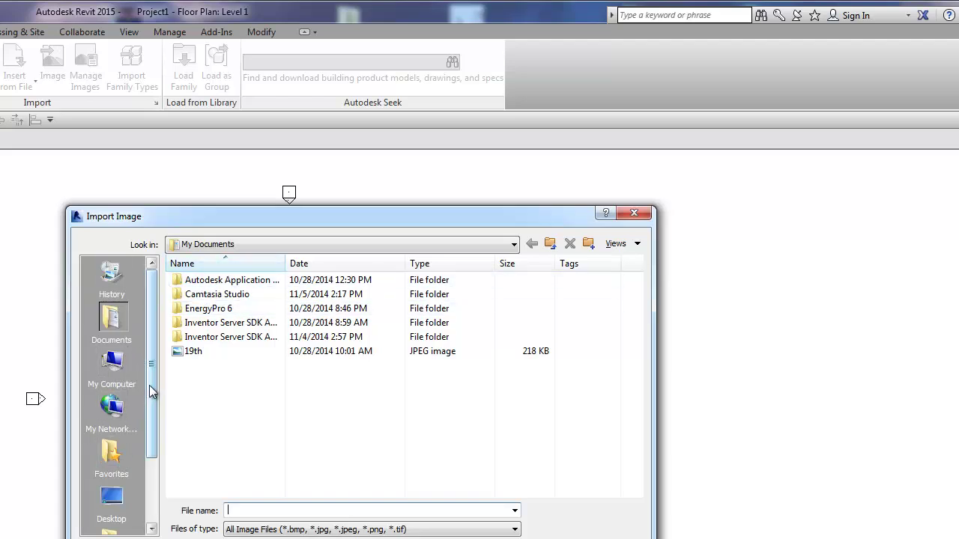
pyautogui.moveTo(151, 391); pyautogui.dragTo(150, 437)
pyautogui.click(112, 419)
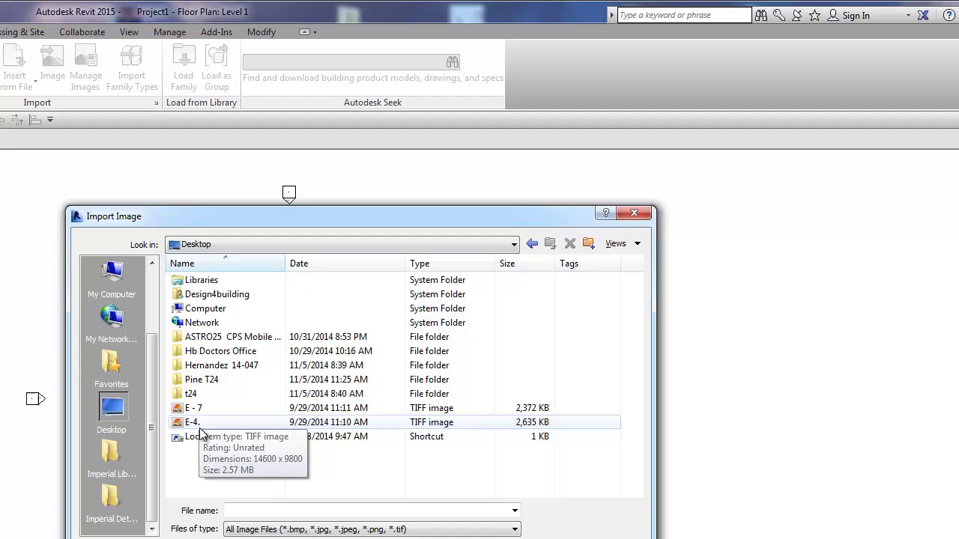
pyautogui.click(201, 433)
pyautogui.click(569, 511)
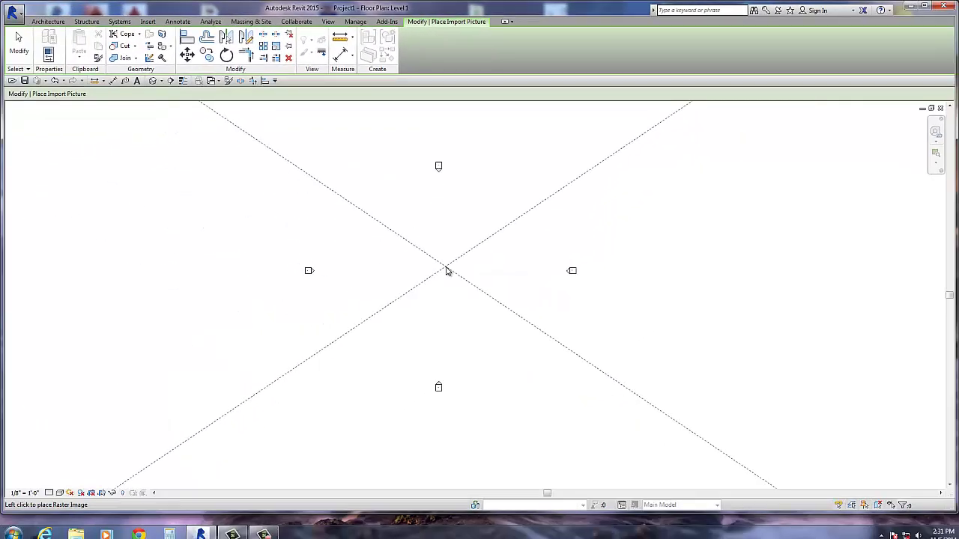
pyautogui.click(446, 298)
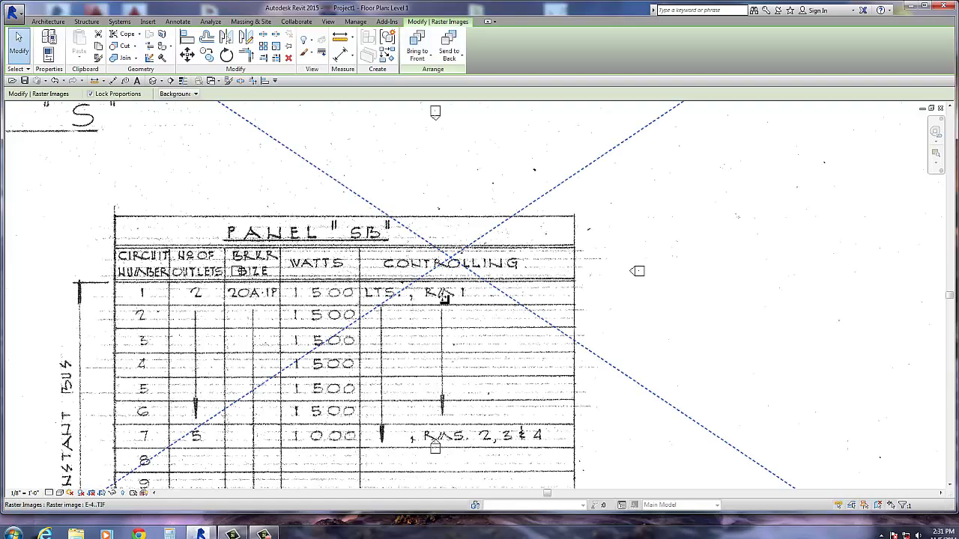
# Shrink the placed E-4 raster image proportionally from its upper-right corner.
pyautogui.scroll(-2, 443, 295)
pyautogui.scroll(-5, 442, 296)
pyautogui.scroll(1, 442, 297)
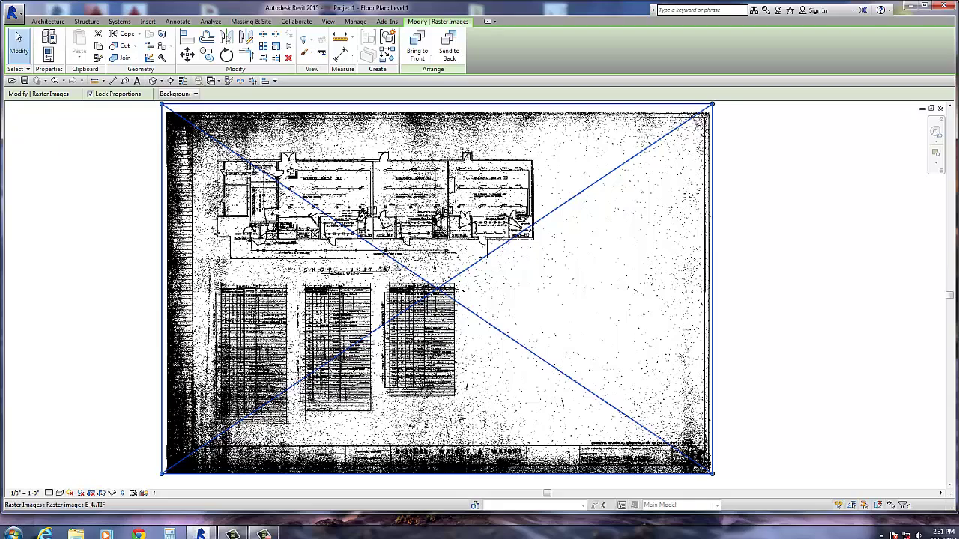
pyautogui.moveTo(336, 172); pyautogui.dragTo(434, 195, button='middle')
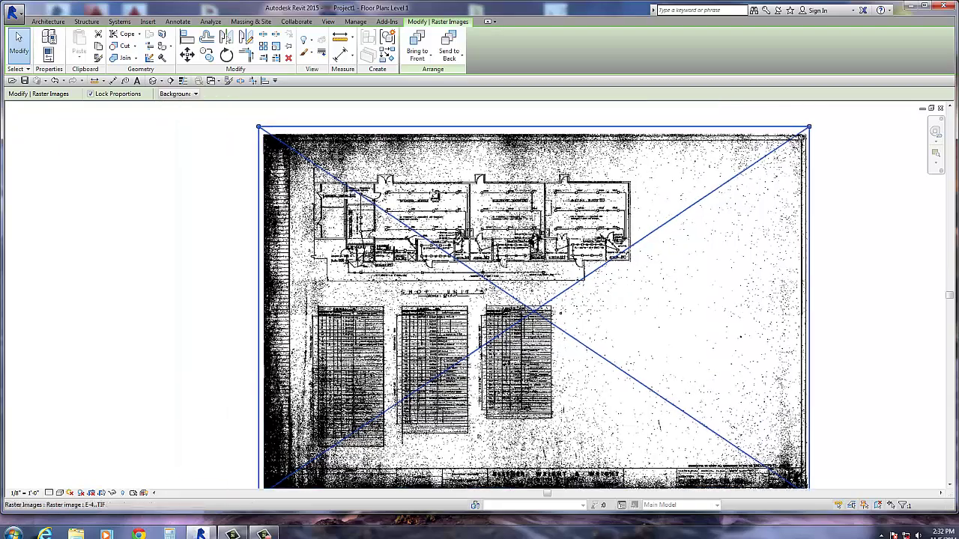
pyautogui.scroll(2, 532, 181)
pyautogui.scroll(-1, 360, 209)
pyautogui.scroll(-2, 354, 211)
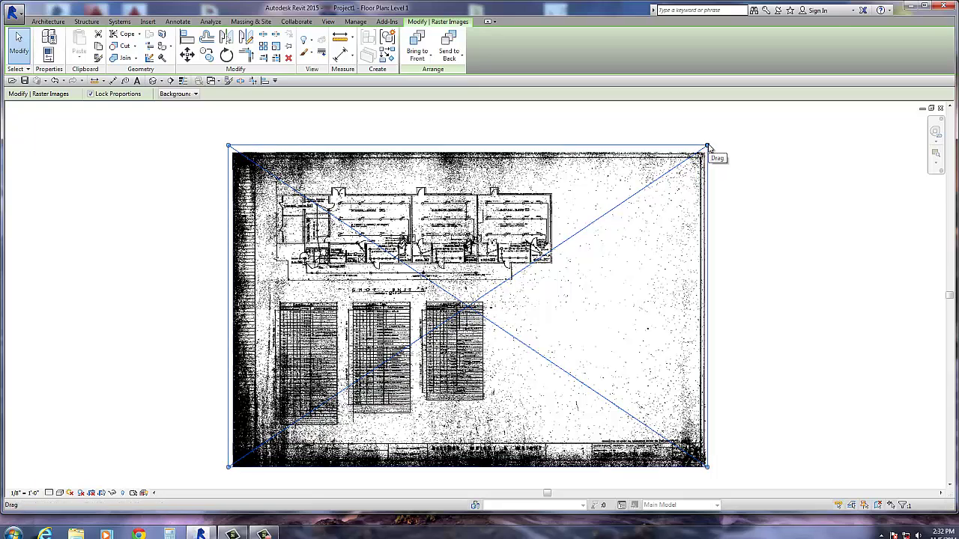
pyautogui.moveTo(707, 146); pyautogui.dragTo(481, 288)
pyautogui.moveTo(398, 335); pyautogui.dragTo(524, 195)
# Measure the width of the Crafts Shop's exterior door opening on the E-4 image to check its scale.
pyautogui.scroll(5, 491, 239)
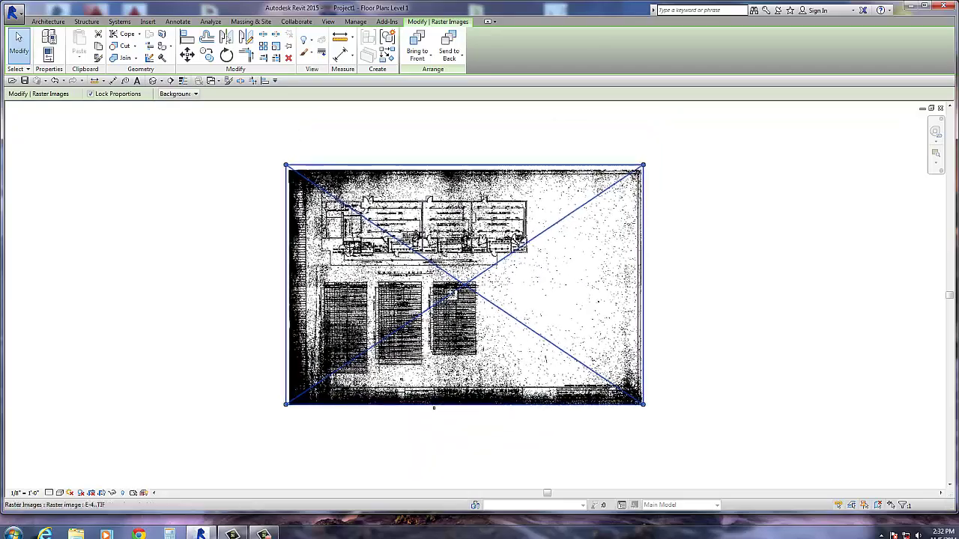
pyautogui.scroll(6, 387, 190)
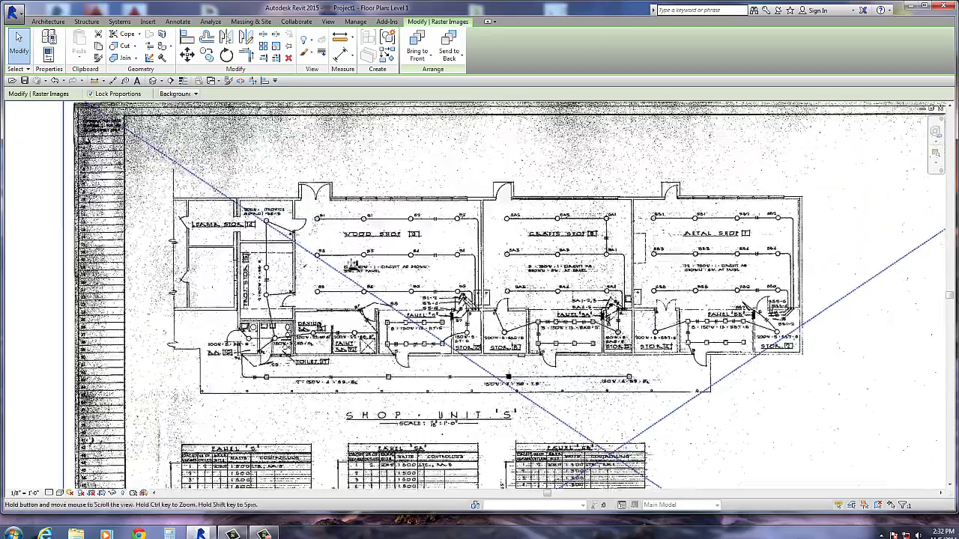
pyautogui.click(341, 39)
pyautogui.scroll(3, 309, 195)
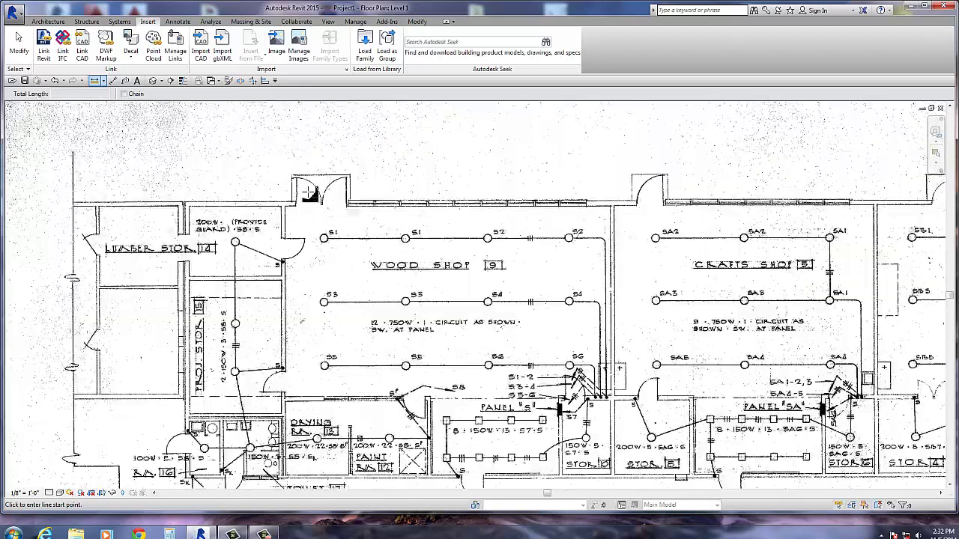
pyautogui.moveTo(666, 213); pyautogui.dragTo(458, 220, button='middle')
pyautogui.scroll(5, 453, 223)
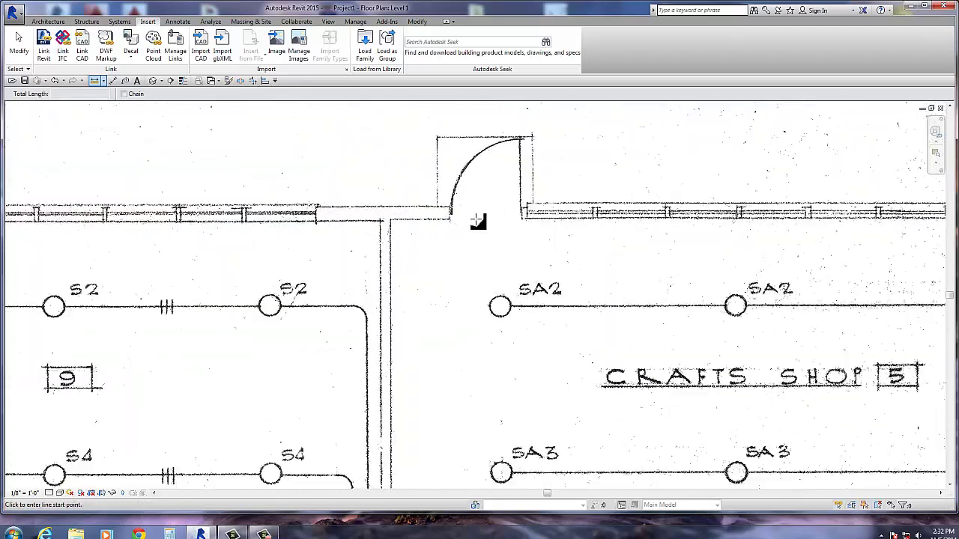
pyautogui.click(452, 218)
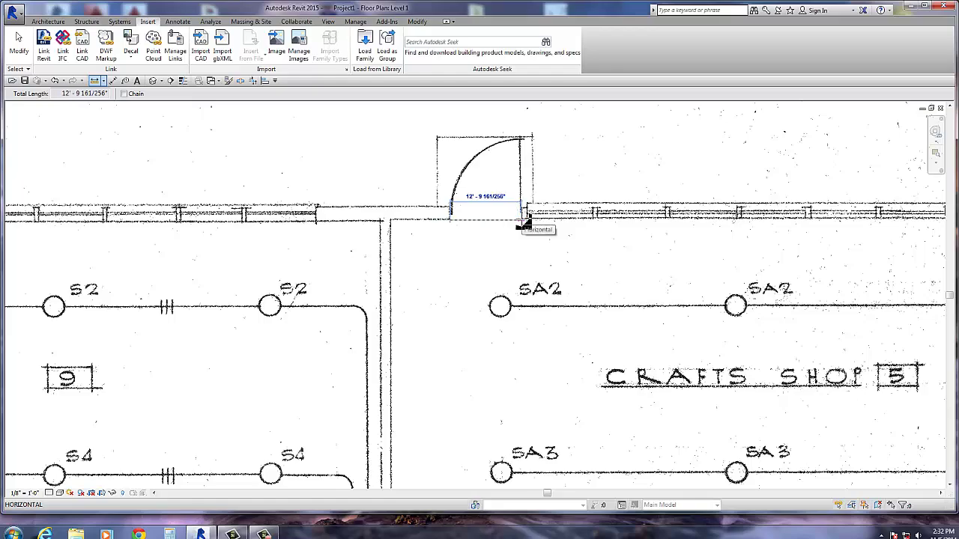
pyautogui.scroll(-8, 515, 245)
pyautogui.press('Escape')
pyautogui.press('Escape')
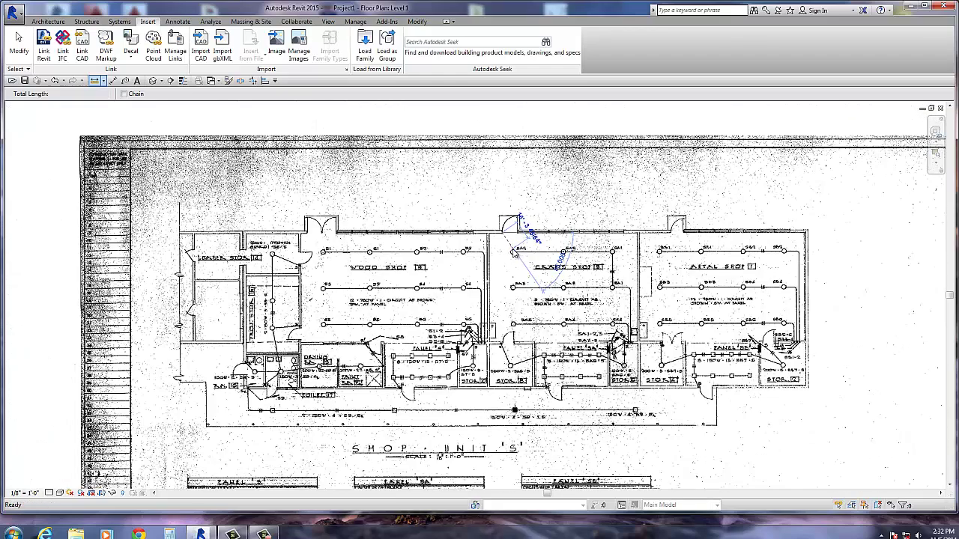
# Shrink the E-4 image from its upper-right corner to about half its size, keeping its proportions.
pyautogui.click(791, 202)
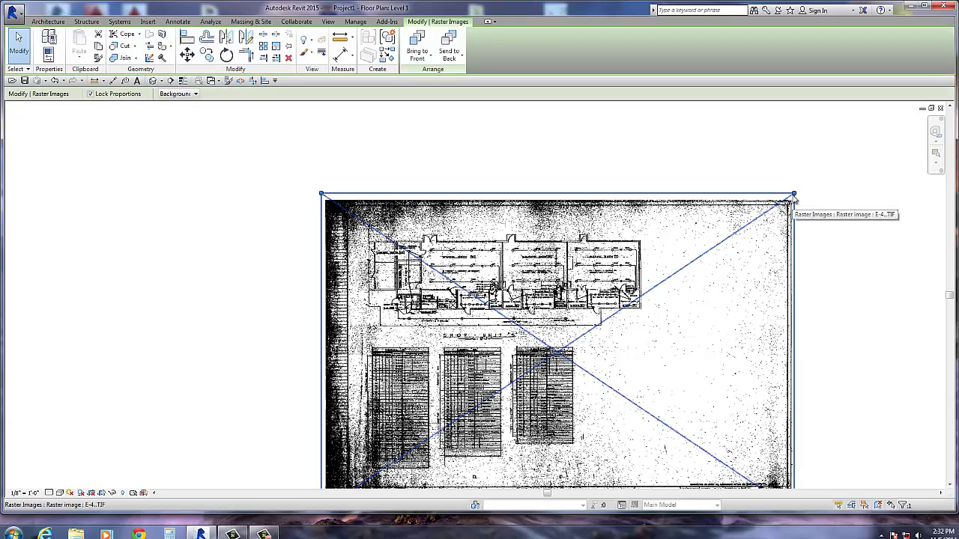
pyautogui.click(794, 193)
pyautogui.click(793, 197)
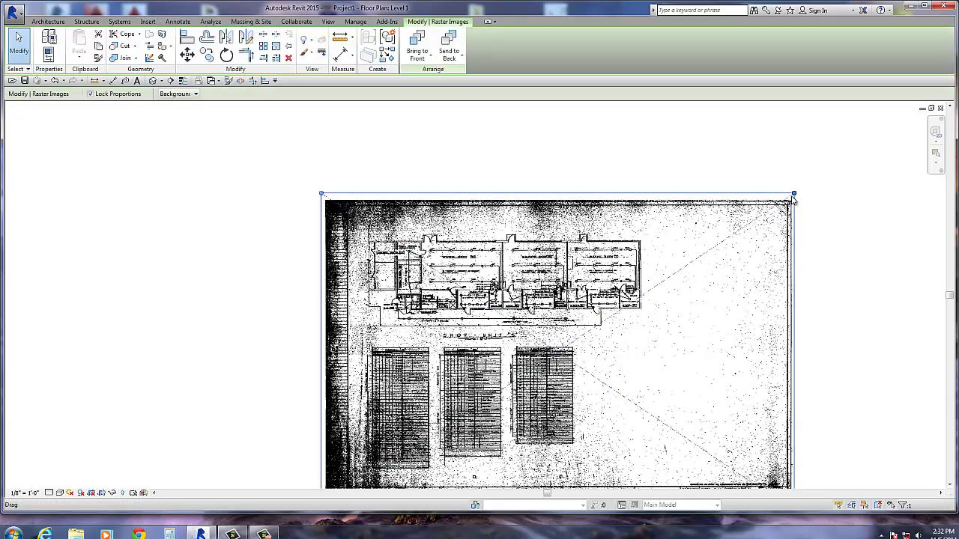
pyautogui.moveTo(794, 196); pyautogui.dragTo(573, 342)
pyautogui.moveTo(497, 342); pyautogui.dragTo(496, 188)
# Measure the Crafts Shop's exterior door opening again on the resized E-4 image.
pyautogui.scroll(2, 407, 221)
pyautogui.scroll(5, 421, 203)
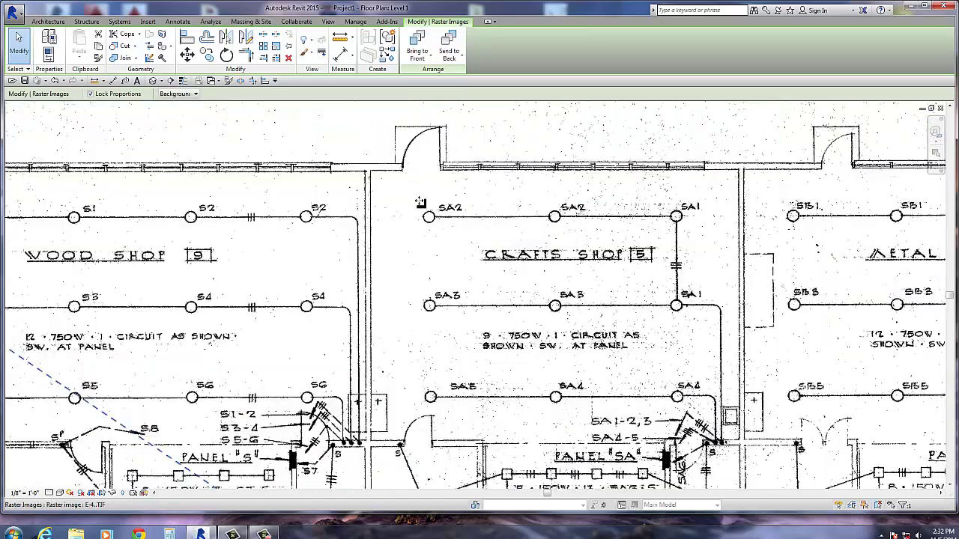
pyautogui.click(339, 38)
pyautogui.scroll(4, 430, 175)
pyautogui.click(359, 153)
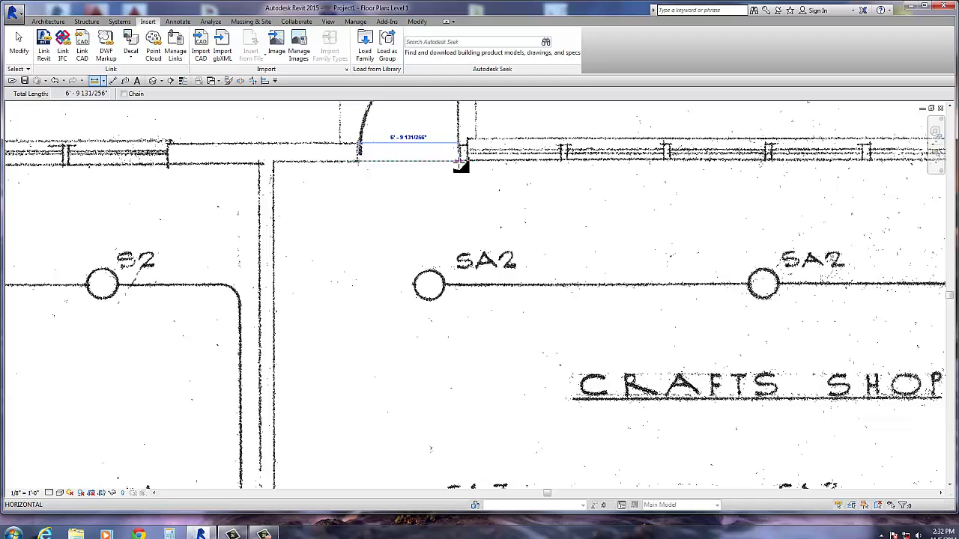
pyautogui.scroll(-2, 434, 189)
pyautogui.scroll(-6, 434, 191)
pyautogui.press('Escape')
pyautogui.press('Escape')
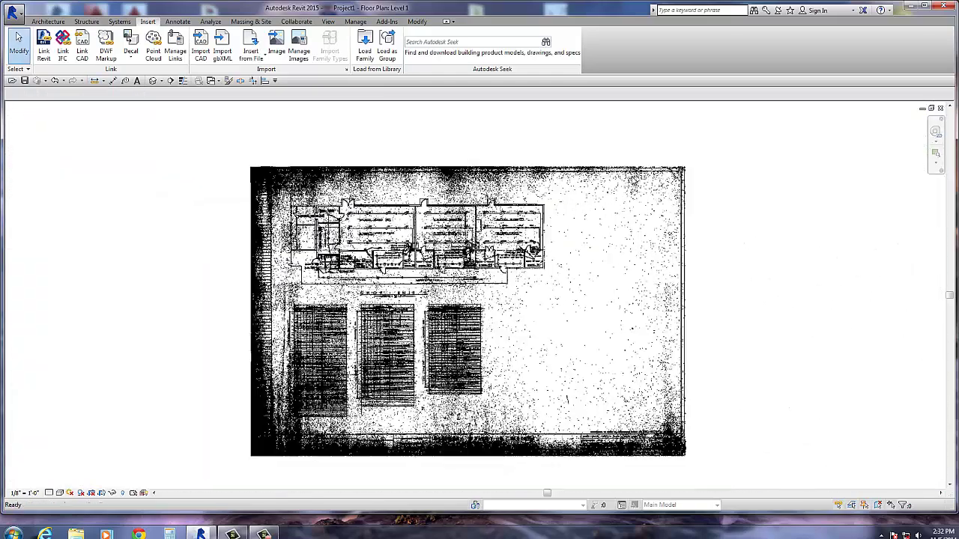
# Reduce the E-4 image by about half again from its upper-right corner.
pyautogui.click(679, 166)
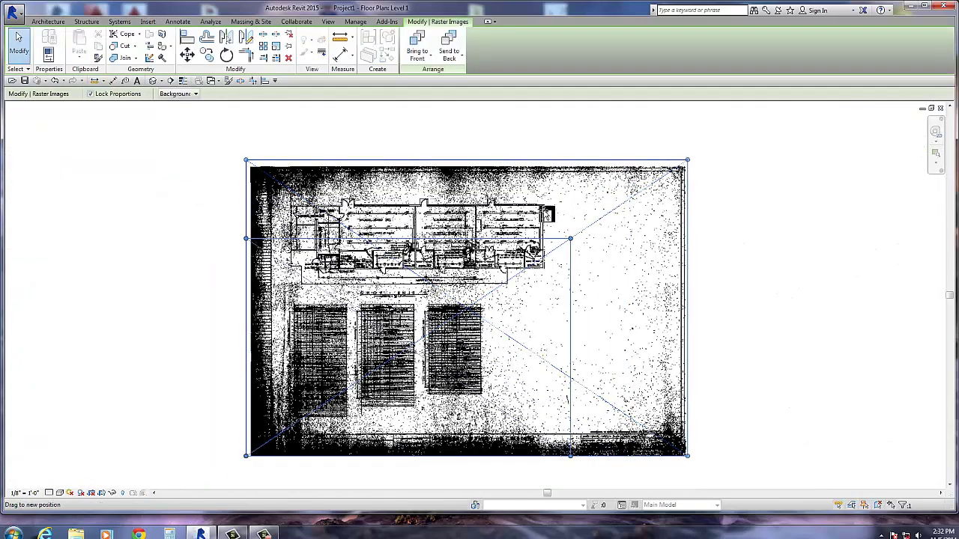
pyautogui.moveTo(454, 316); pyautogui.dragTo(456, 317)
pyautogui.moveTo(390, 333); pyautogui.dragTo(458, 202)
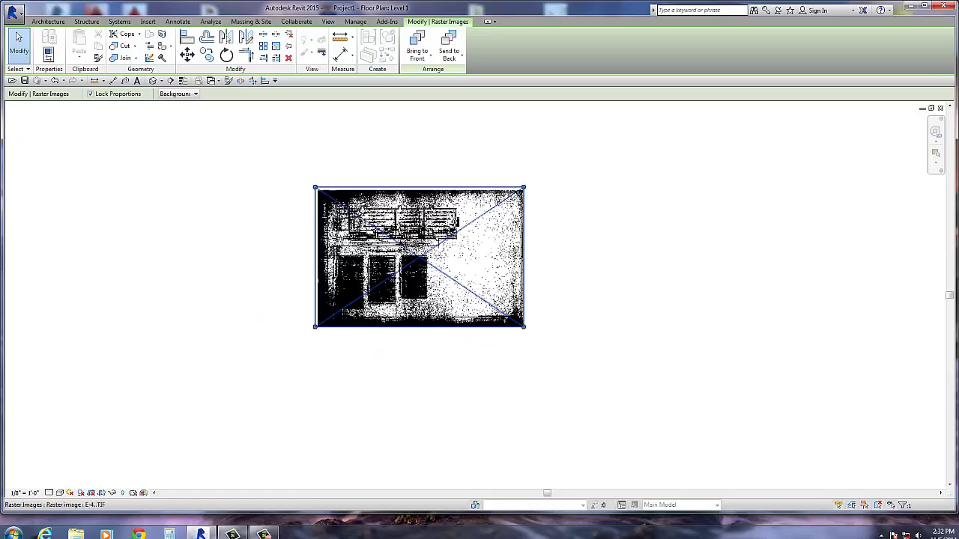
# Measure the Crafts Shop's exterior door opening between its two jambs to recheck the image scale.
pyautogui.scroll(2, 399, 256)
pyautogui.scroll(5, 385, 201)
pyautogui.click(340, 37)
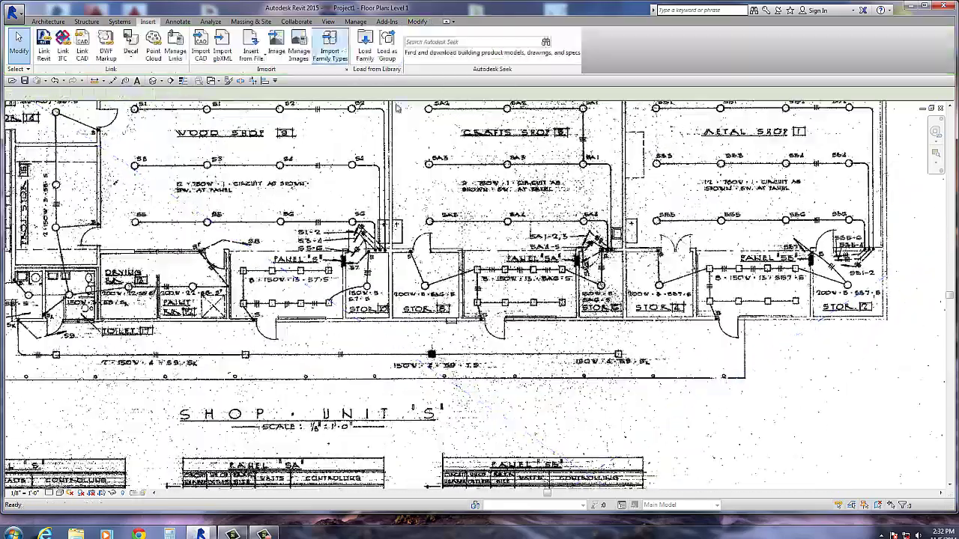
pyautogui.scroll(-1, 444, 337)
pyautogui.scroll(5, 434, 235)
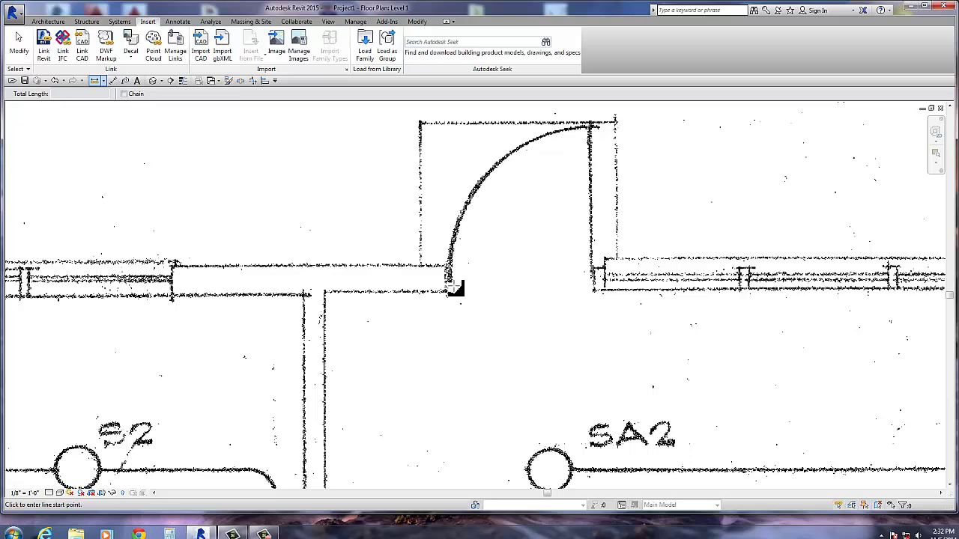
pyautogui.click(448, 288)
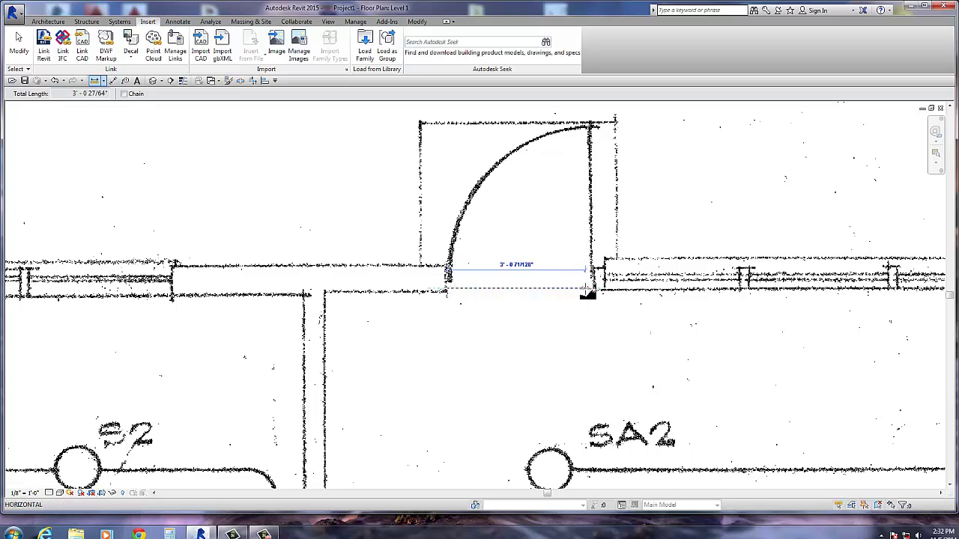
pyautogui.scroll(-8, 595, 289)
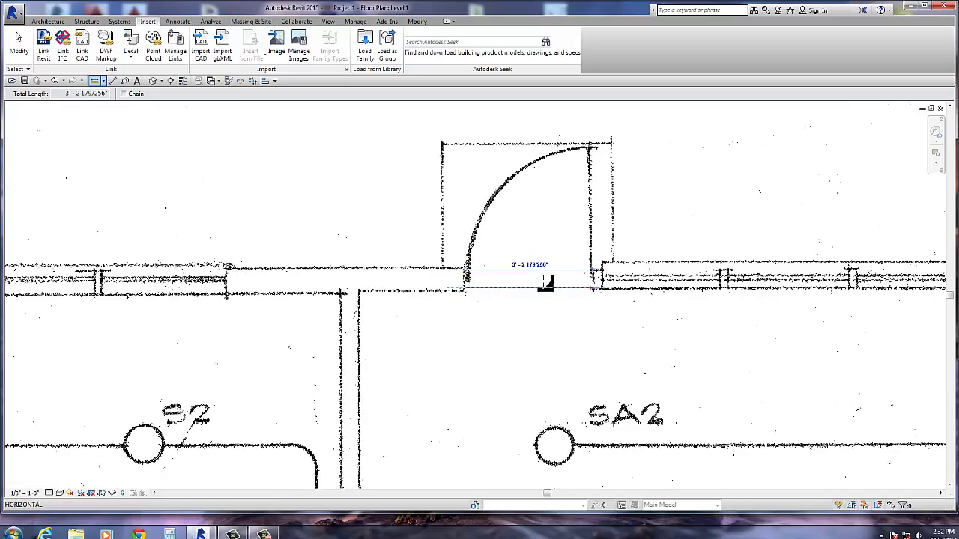
pyautogui.press('Escape')
pyautogui.press('Escape')
# Reduce the E-4 image very slightly from its upper-right corner to fine-tune its scale.
pyautogui.moveTo(898, 221); pyautogui.dragTo(785, 182, button='middle')
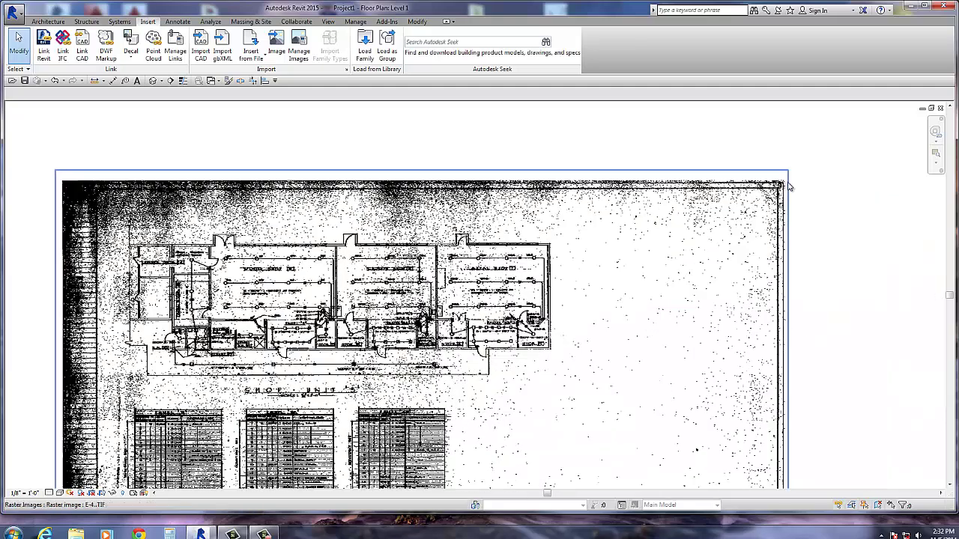
pyautogui.click(788, 174)
pyautogui.moveTo(788, 174); pyautogui.dragTo(771, 182)
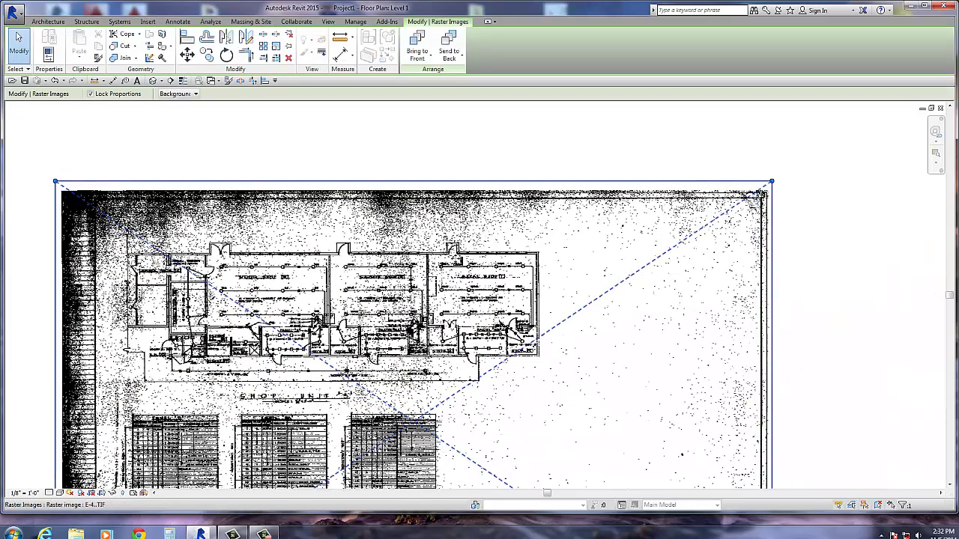
# Measure the Crafts Shop door opening from jamb to jamb on the fine-tuned image.
pyautogui.click(341, 54)
pyautogui.scroll(5, 331, 215)
pyautogui.scroll(3, 331, 215)
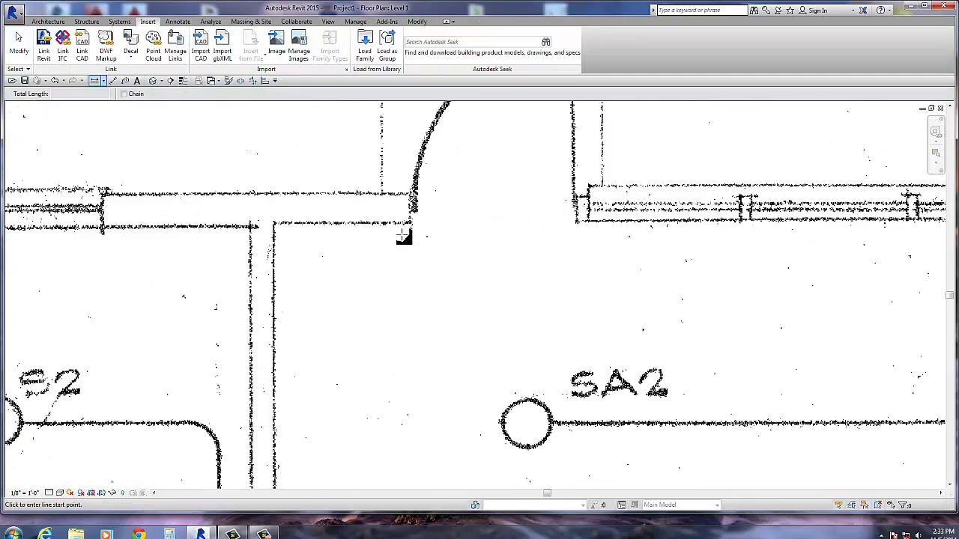
pyautogui.click(412, 222)
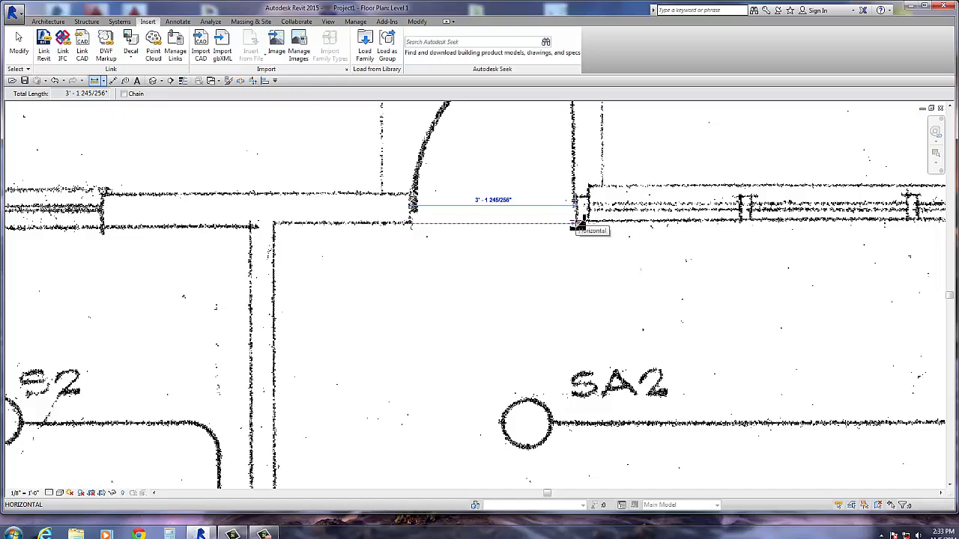
pyautogui.scroll(-8, 576, 223)
pyautogui.press('Escape')
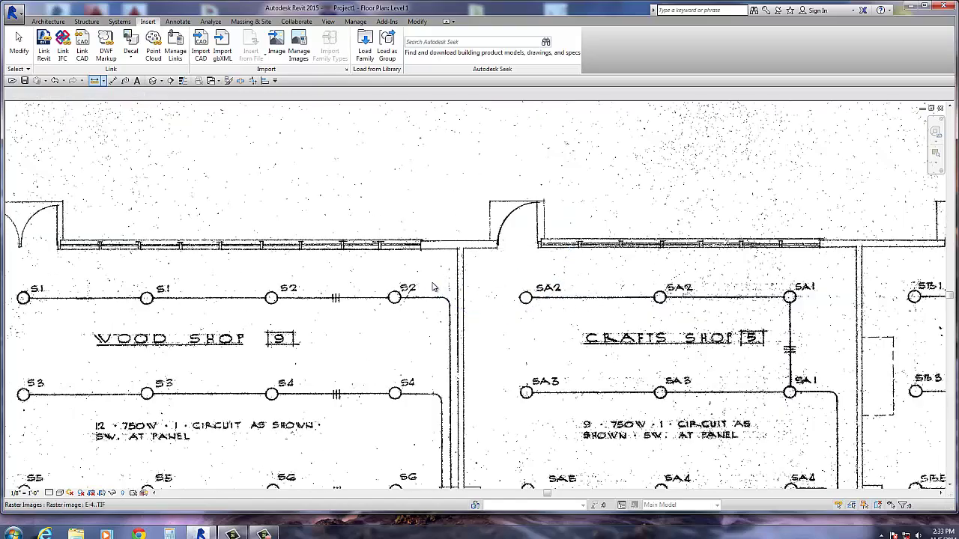
pyautogui.scroll(-2, 408, 257)
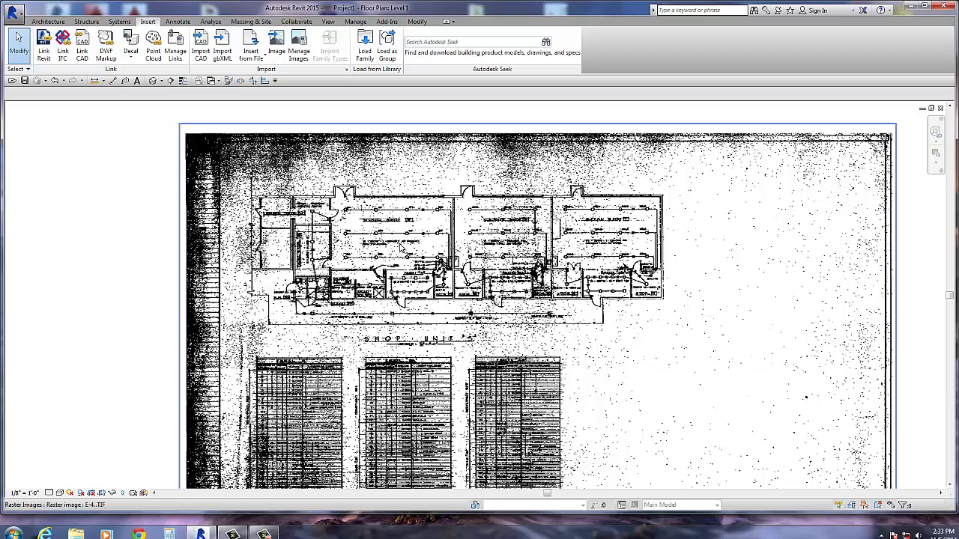
pyautogui.scroll(6, 326, 216)
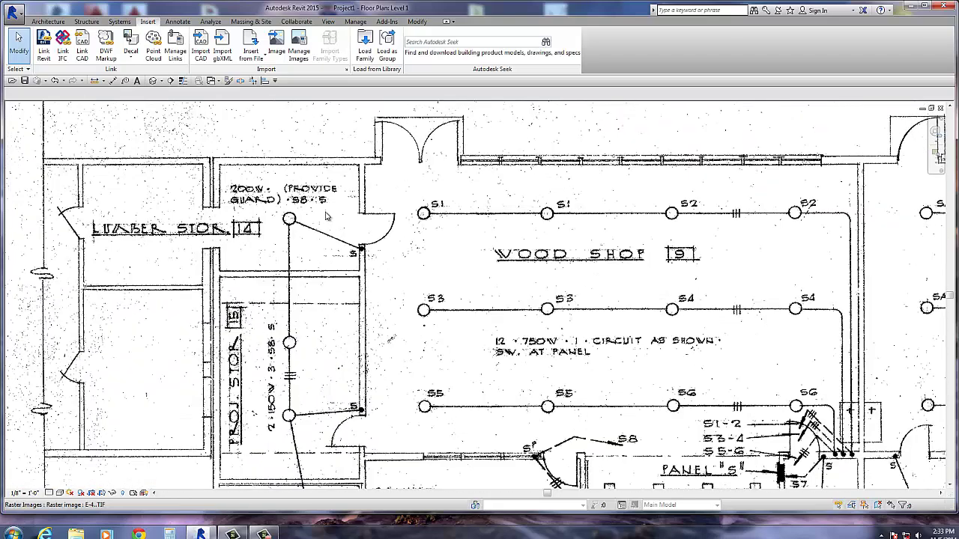
pyautogui.scroll(-5, 562, 201)
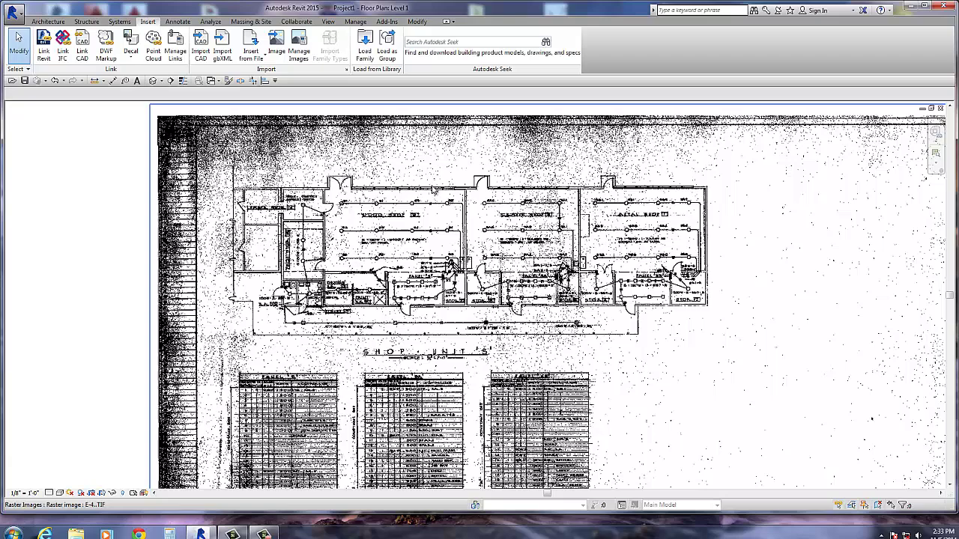
# Start the architectural Wall tool and show the Properties palette.
pyautogui.click(48, 21)
pyautogui.scroll(3, 375, 195)
pyautogui.scroll(2, 374, 192)
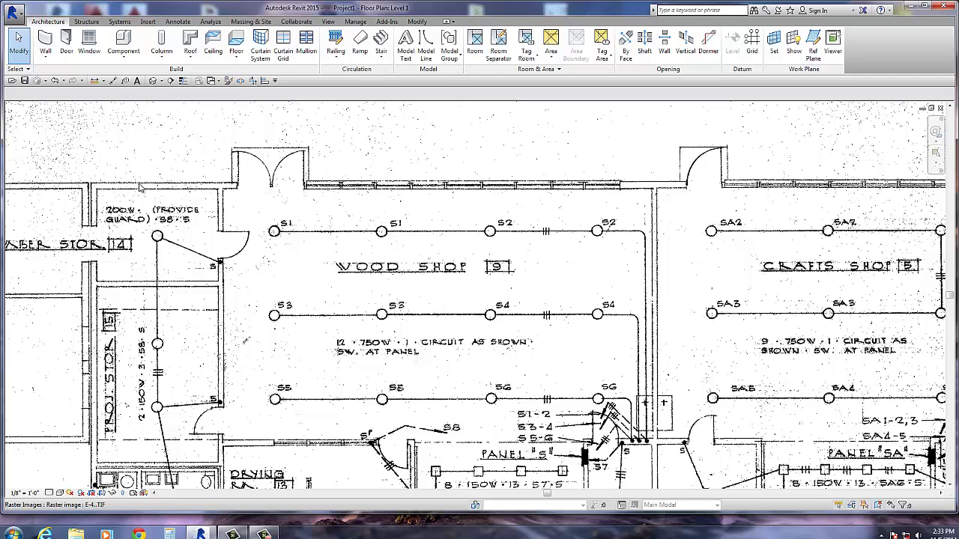
pyautogui.click(46, 58)
pyautogui.click(74, 74)
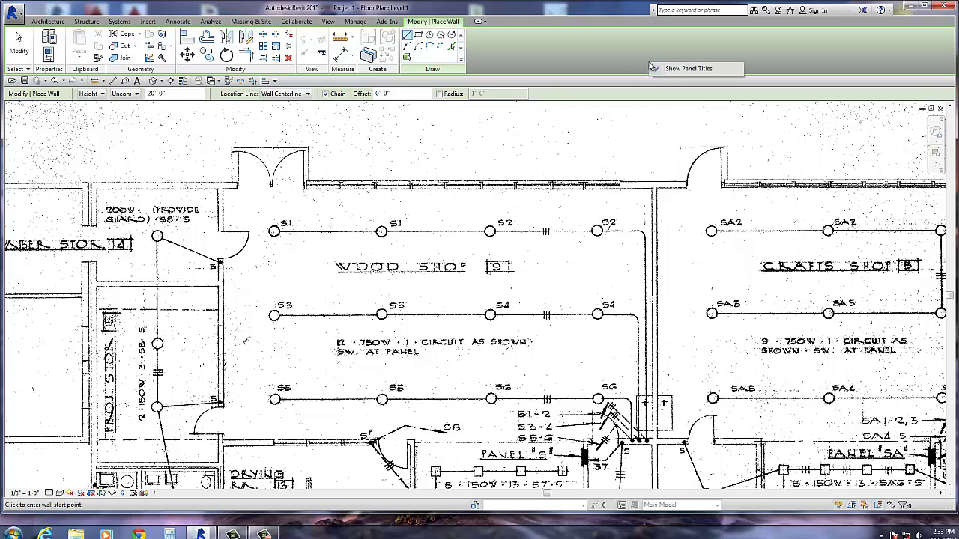
pyautogui.rightClick(405, 116)
pyautogui.click(435, 265)
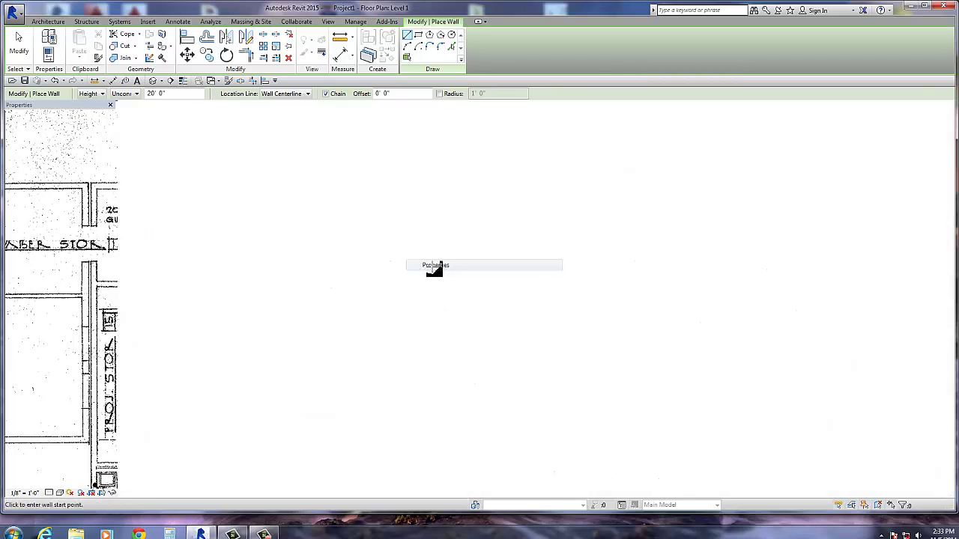
# Set the type for new walls to Basic Wall Generic - 6".
pyautogui.click(88, 132)
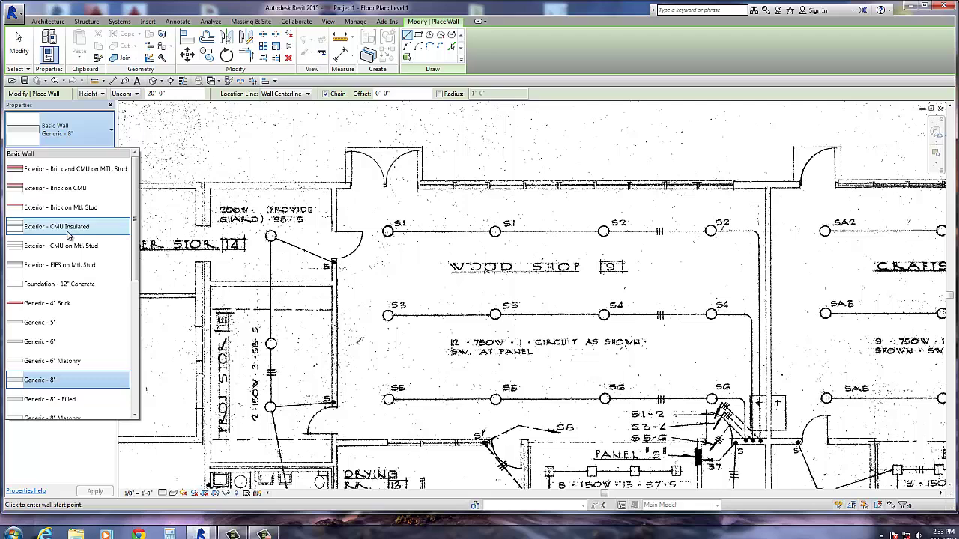
pyautogui.click(66, 320)
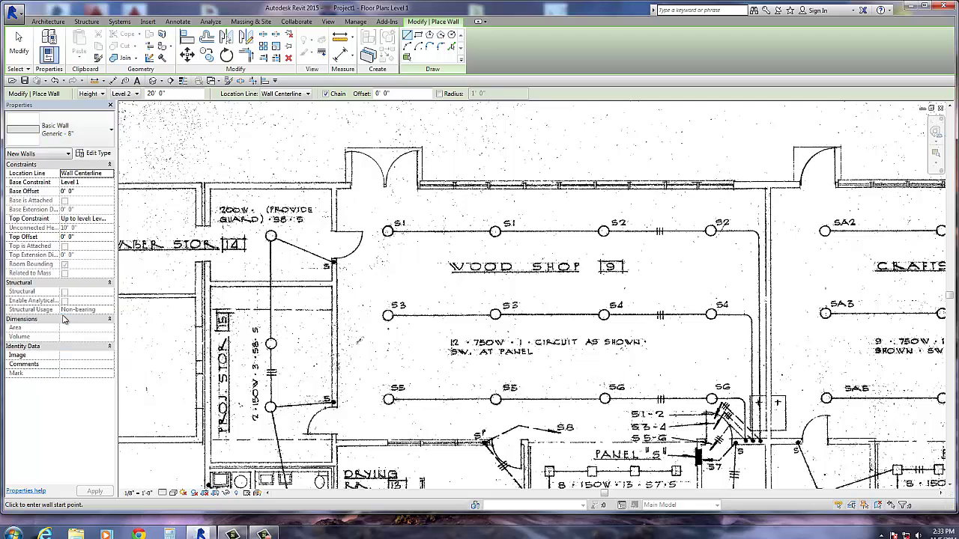
pyautogui.click(88, 131)
pyautogui.click(75, 320)
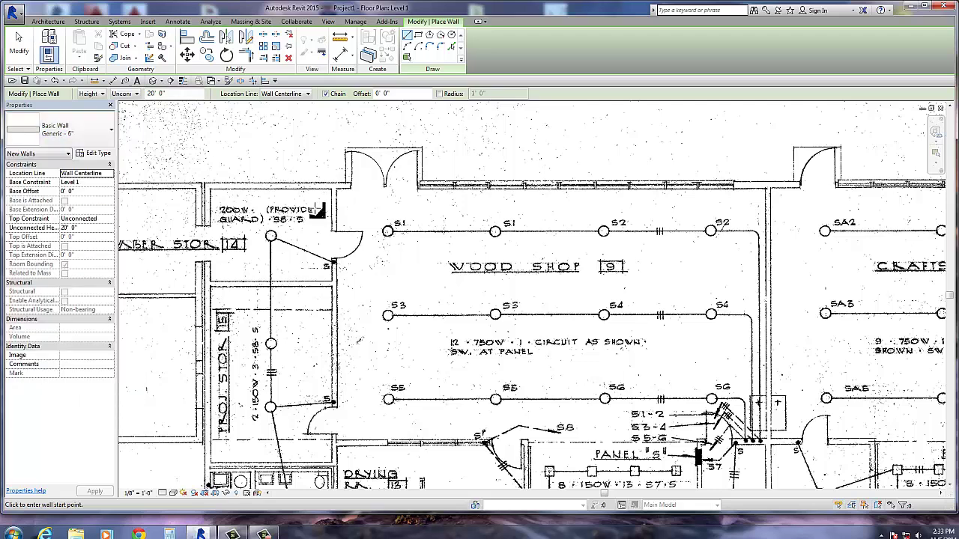
# Draw a horizontal wall about 7' 5" long over the scanned exterior wall above the 200W note, ending near the Wood Shop double door.
pyautogui.scroll(4, 206, 187)
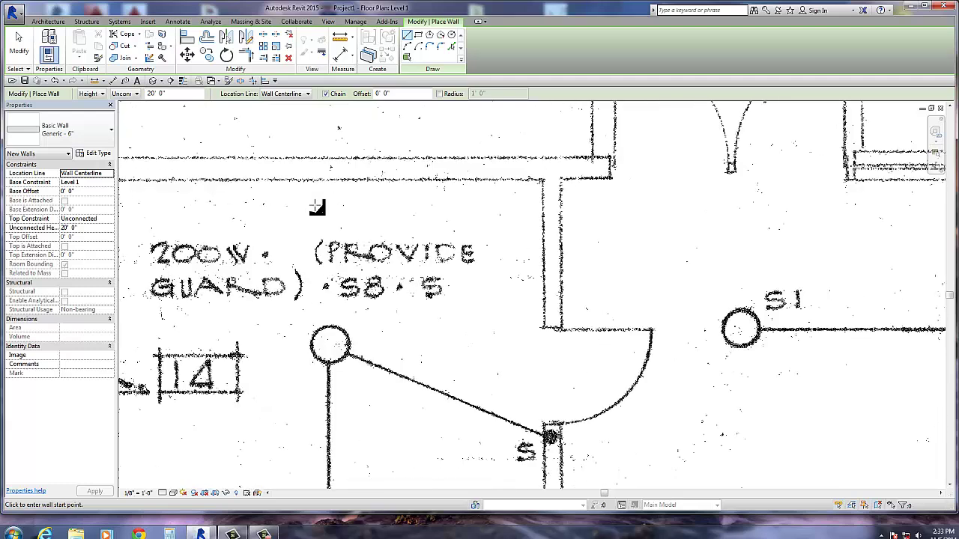
pyautogui.scroll(-2, 317, 208)
pyautogui.scroll(1, 460, 191)
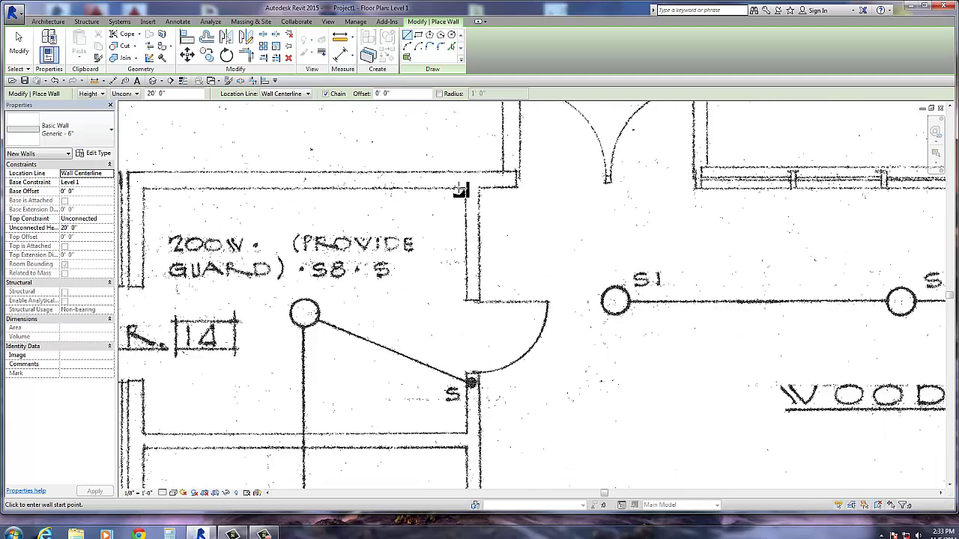
pyautogui.click(266, 181)
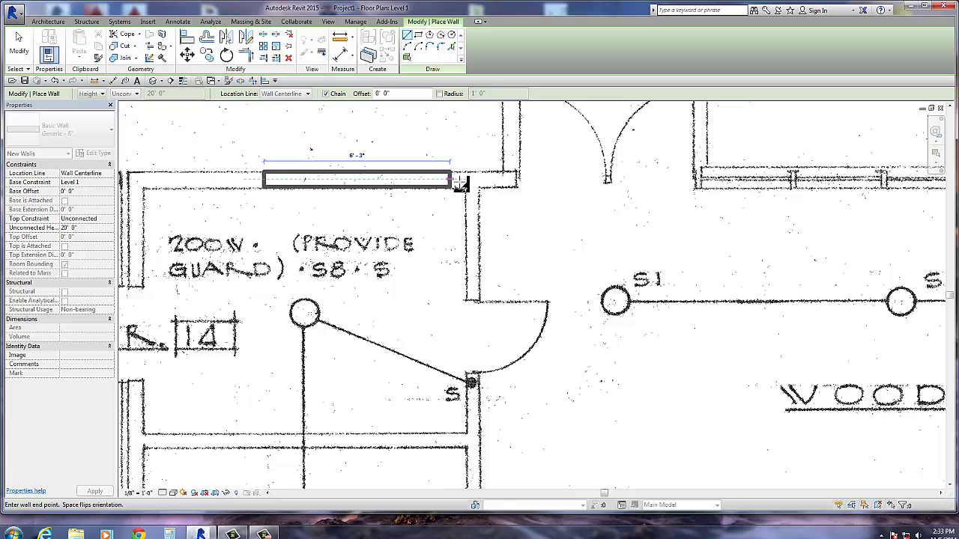
pyautogui.click(488, 182)
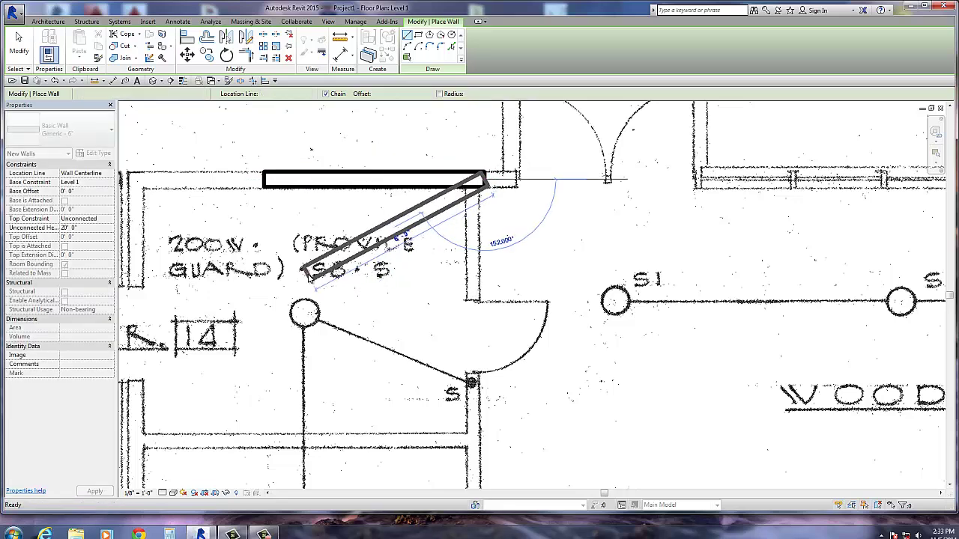
pyautogui.press('Escape')
pyautogui.press('Escape')
# Compare the drawn wall's thickness and position with the scanned exterior wall and view the wall's properties.
pyautogui.scroll(-1, 209, 248)
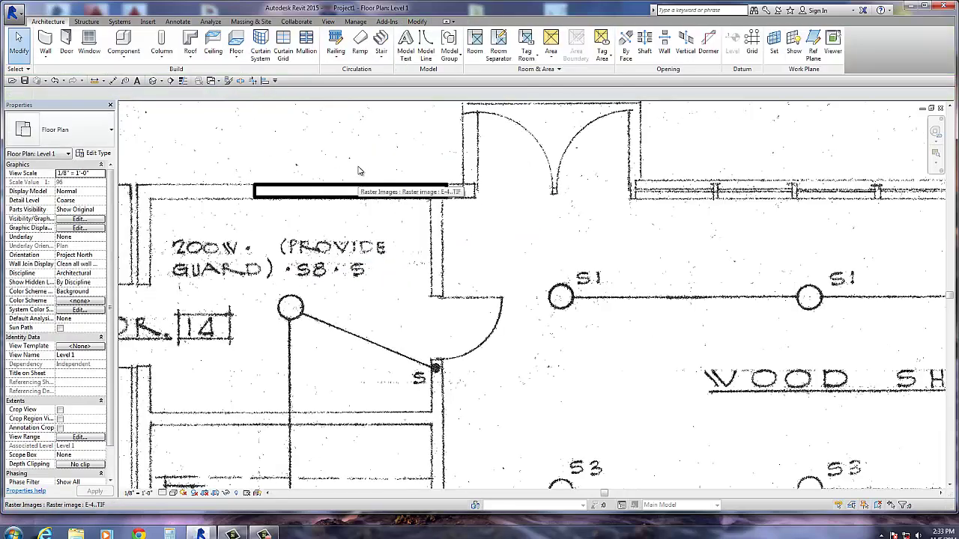
pyautogui.scroll(-5, 672, 372)
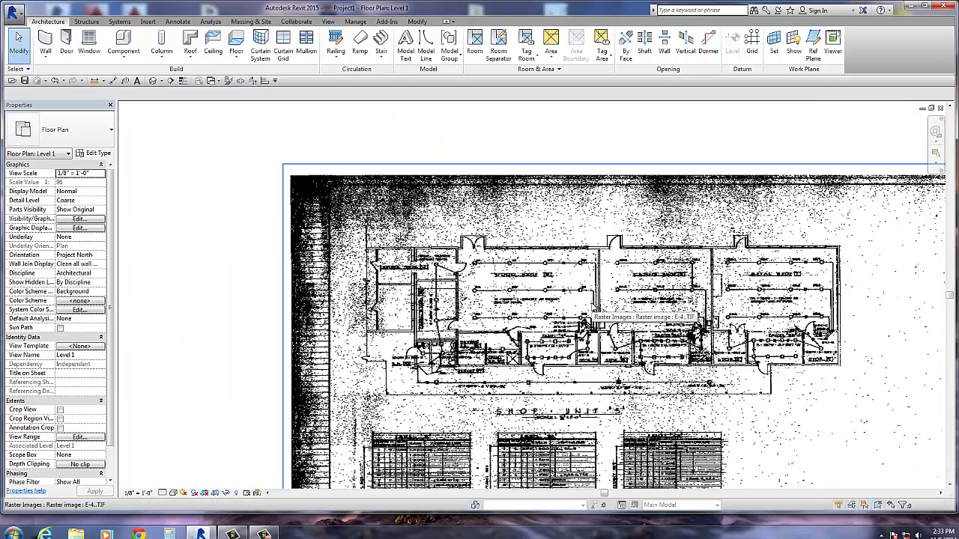
pyautogui.scroll(4, 519, 285)
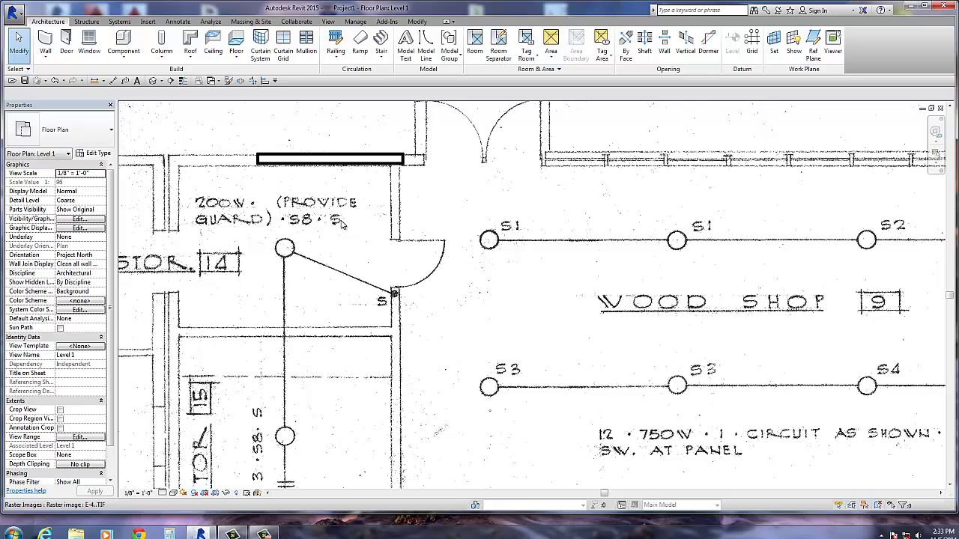
pyautogui.scroll(1, 340, 223)
pyautogui.scroll(2, 304, 221)
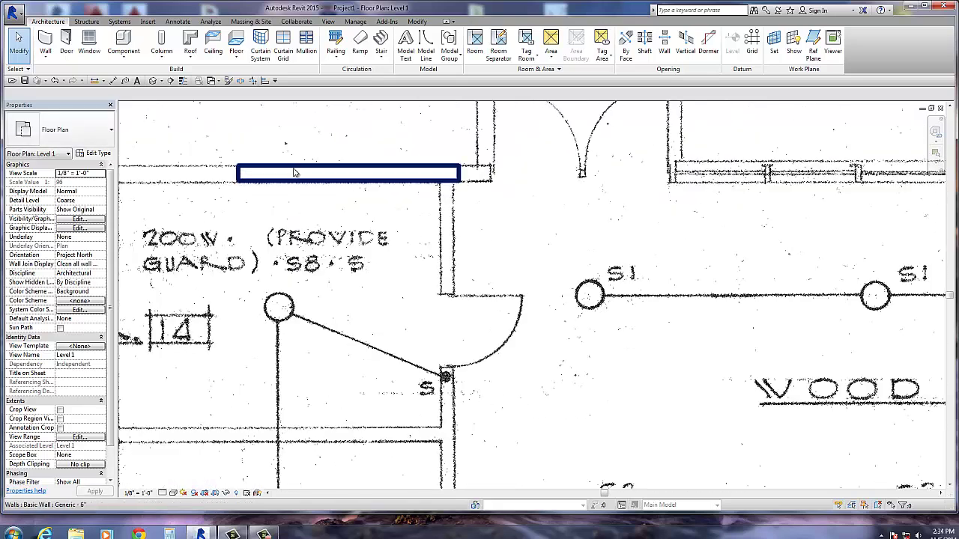
pyautogui.click(296, 185)
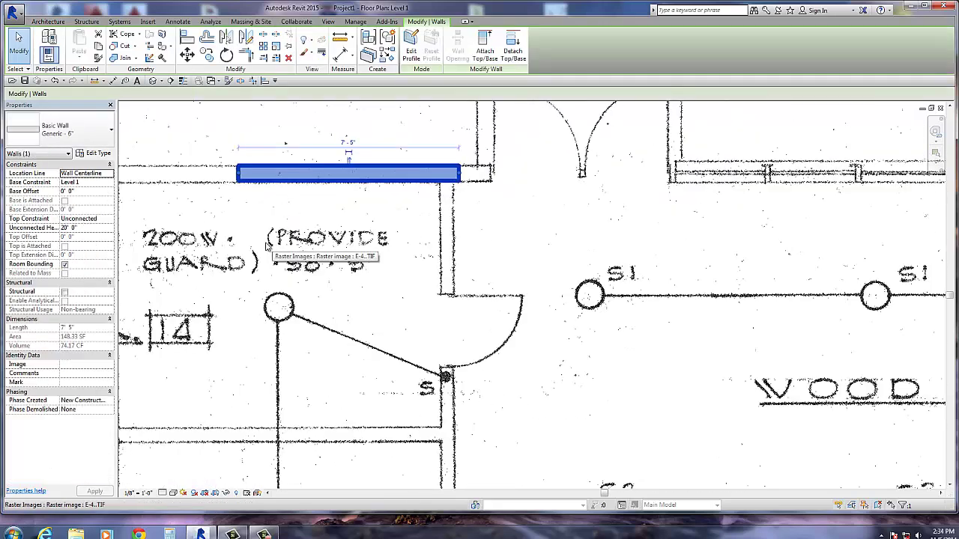
pyautogui.press('Escape')
# Turn on thin lines for a closer comparison of the wall faces with the scan.
pyautogui.scroll(2, 269, 174)
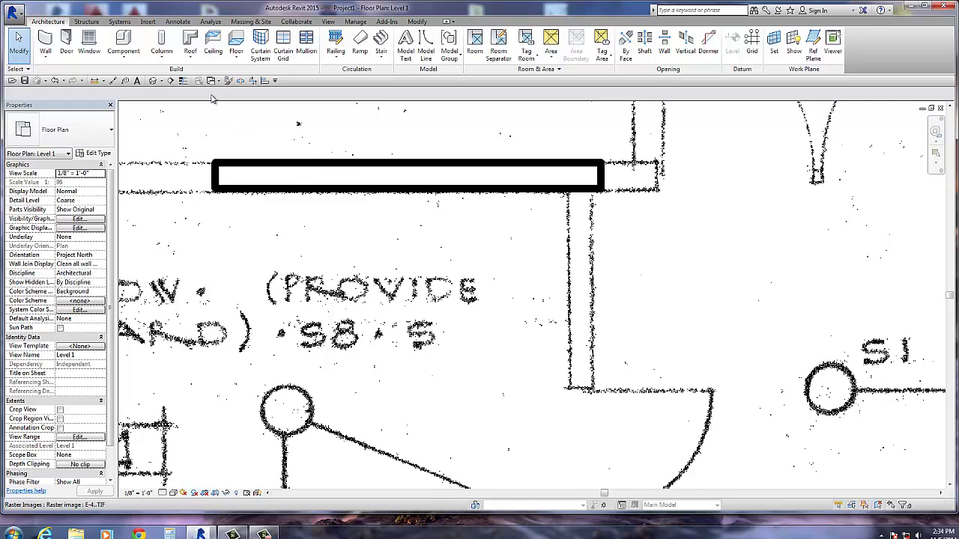
pyautogui.click(183, 83)
pyautogui.scroll(2, 255, 193)
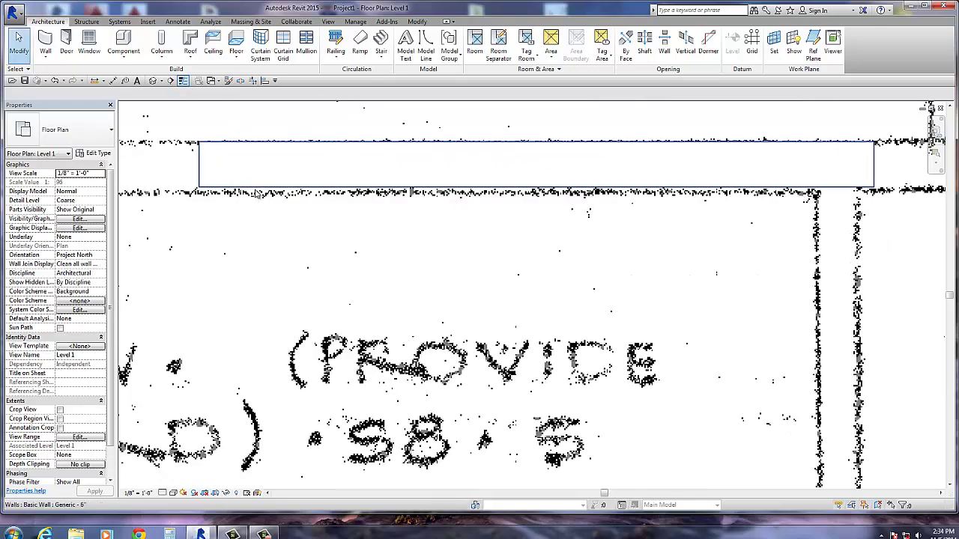
# Nudge the wall slightly downward in plan so its faces line up with the scanned wall lines.
pyautogui.click(254, 192)
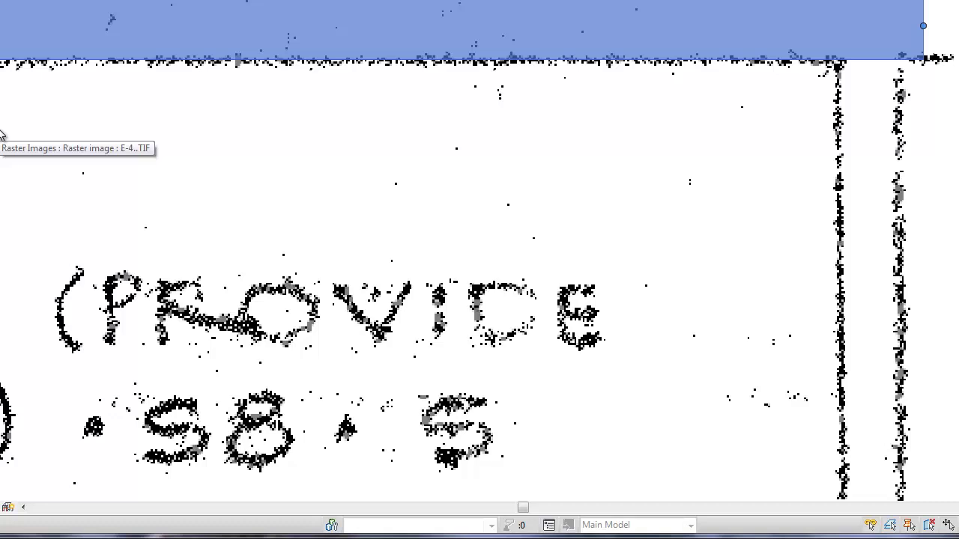
pyautogui.press('Up')
pyautogui.press('Up')
pyautogui.press('Up')
pyautogui.press('Up')
pyautogui.press('Down')
pyautogui.press('Down')
pyautogui.press('Down')
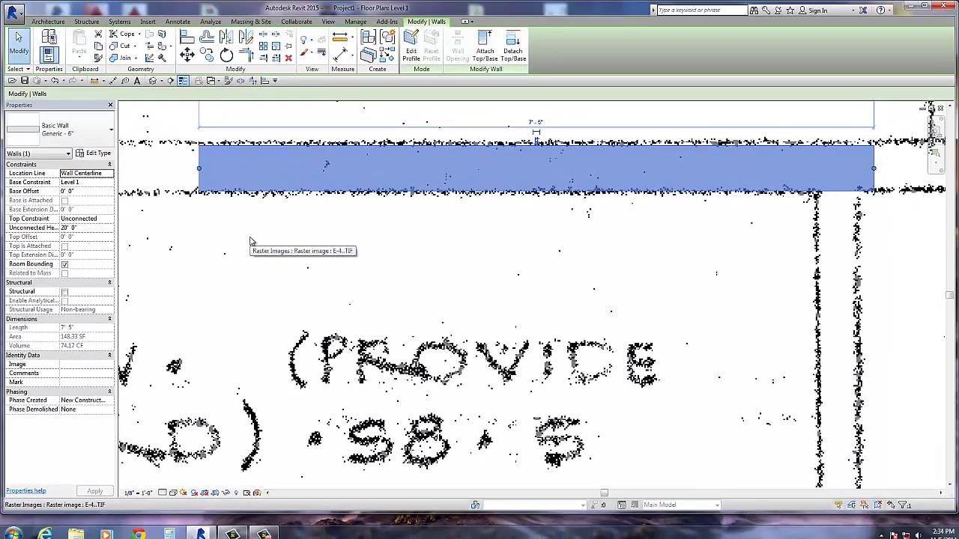
pyautogui.press('Escape')
# Stretch the wall's right end across the double door opening into the Wood Shop window wall, to about 15' 10" long.
pyautogui.scroll(-5, 322, 259)
pyautogui.moveTo(385, 261); pyautogui.dragTo(200, 262, button='middle')
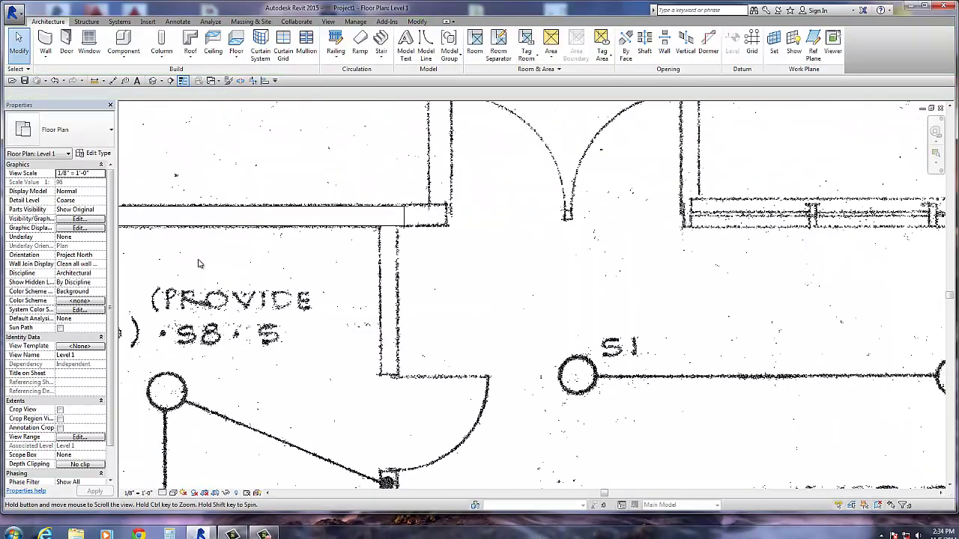
pyautogui.scroll(4, 448, 260)
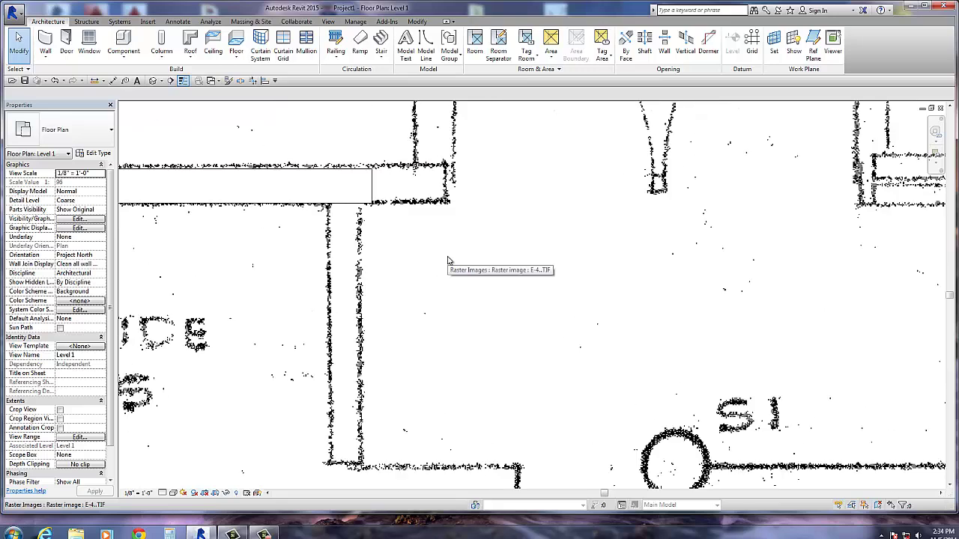
pyautogui.scroll(-1, 448, 260)
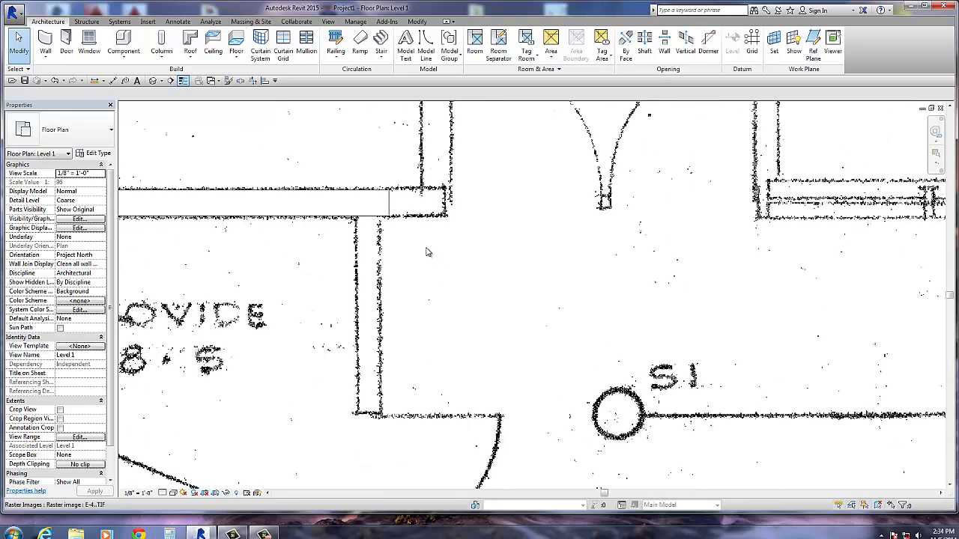
pyautogui.click(388, 204)
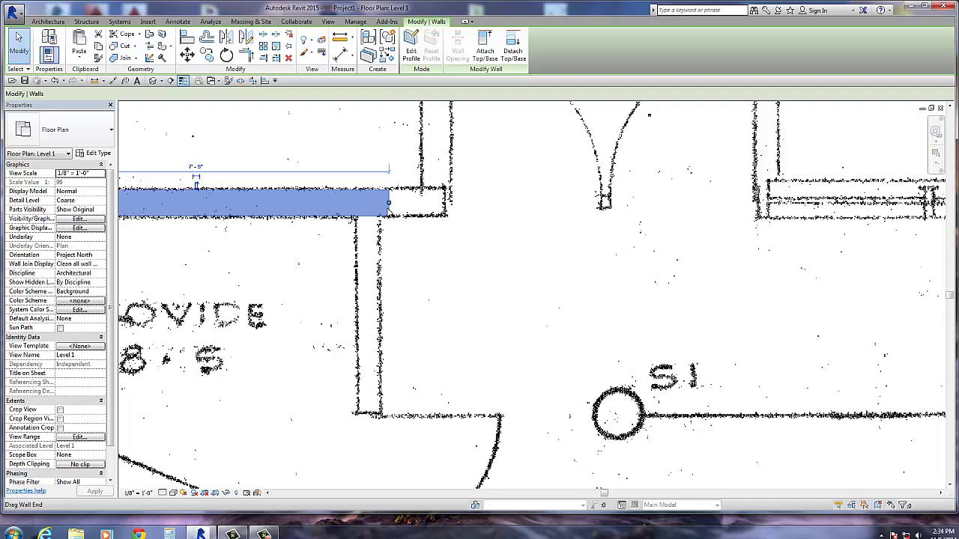
pyautogui.moveTo(388, 204); pyautogui.dragTo(827, 201)
pyautogui.scroll(-1, 784, 276)
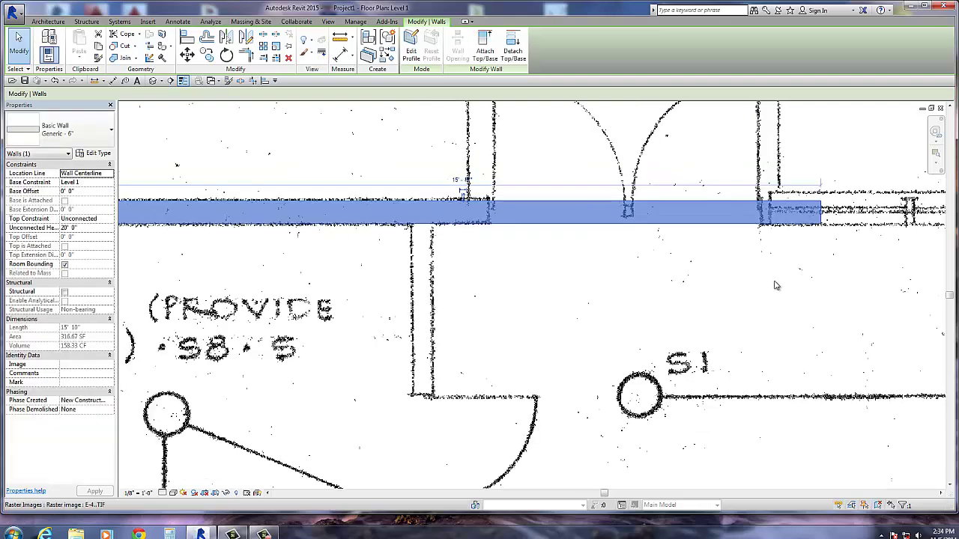
pyautogui.click(775, 284)
# Set the floor plan's visual style to Wireframe so the scan shows through the wall.
pyautogui.moveTo(687, 275); pyautogui.dragTo(631, 274, button='middle')
pyautogui.scroll(2, 719, 238)
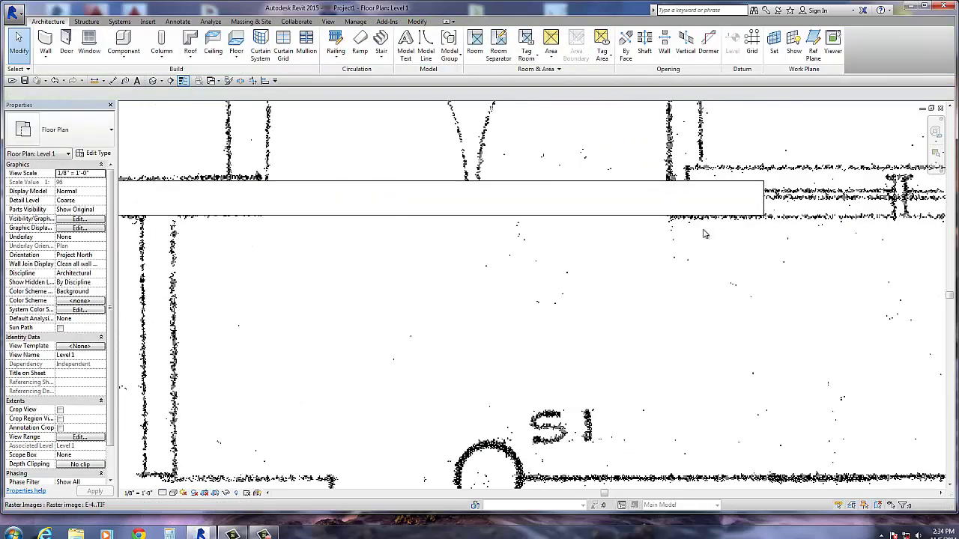
pyautogui.scroll(-2, 704, 234)
pyautogui.scroll(2, 666, 244)
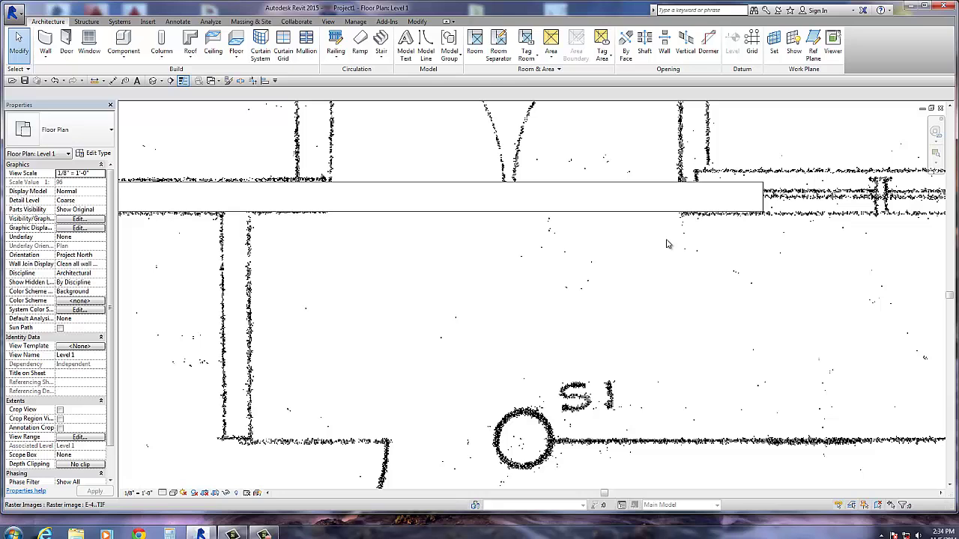
pyautogui.click(163, 494)
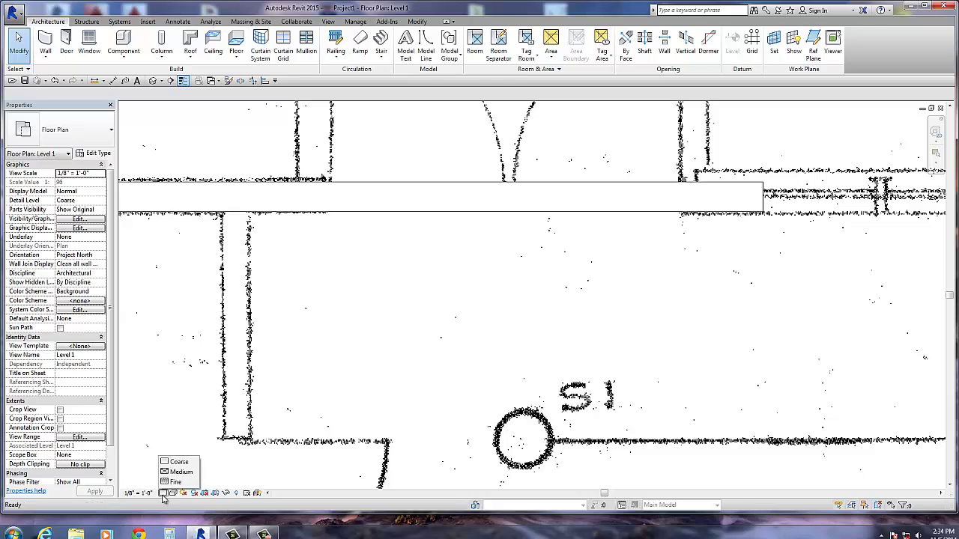
pyautogui.click(173, 493)
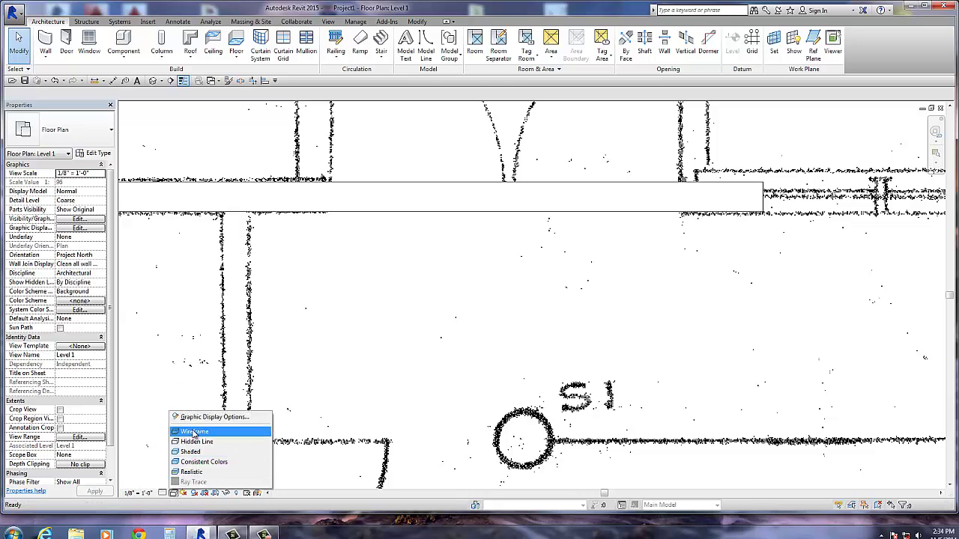
pyautogui.click(191, 431)
pyautogui.scroll(2, 719, 239)
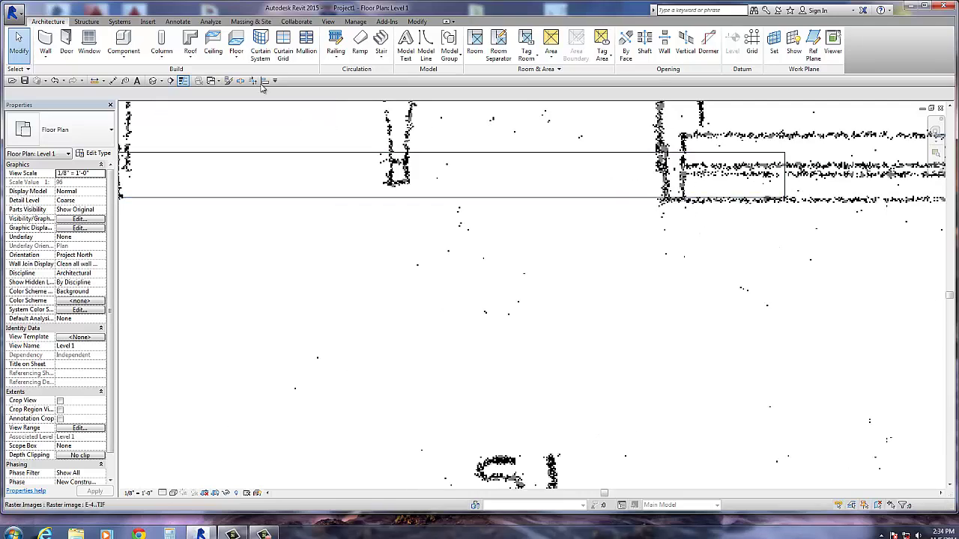
# Turn off thin lines and stretch the wall's right end to the far end of the Wood Shop windows, to about 42' 6" long.
pyautogui.click(184, 83)
pyautogui.scroll(-4, 359, 352)
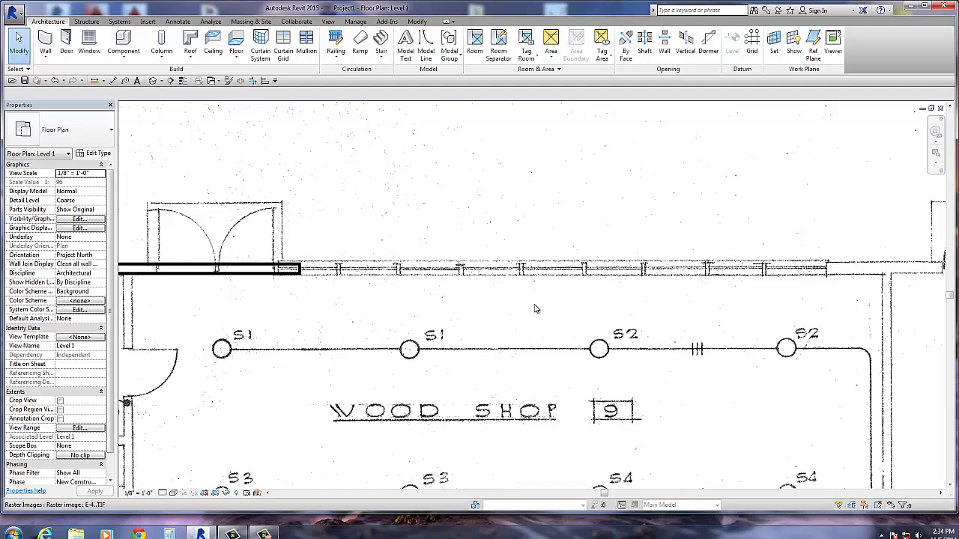
pyautogui.click(302, 273)
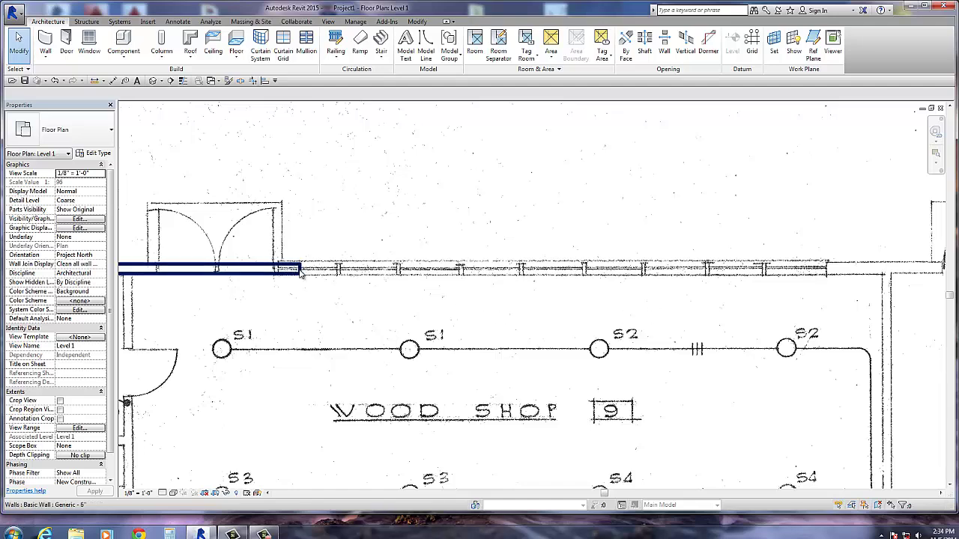
pyautogui.moveTo(302, 273); pyautogui.dragTo(824, 268)
pyautogui.moveTo(637, 368); pyautogui.dragTo(352, 317, button='middle')
pyautogui.scroll(-1, 373, 311)
pyautogui.press('Escape')
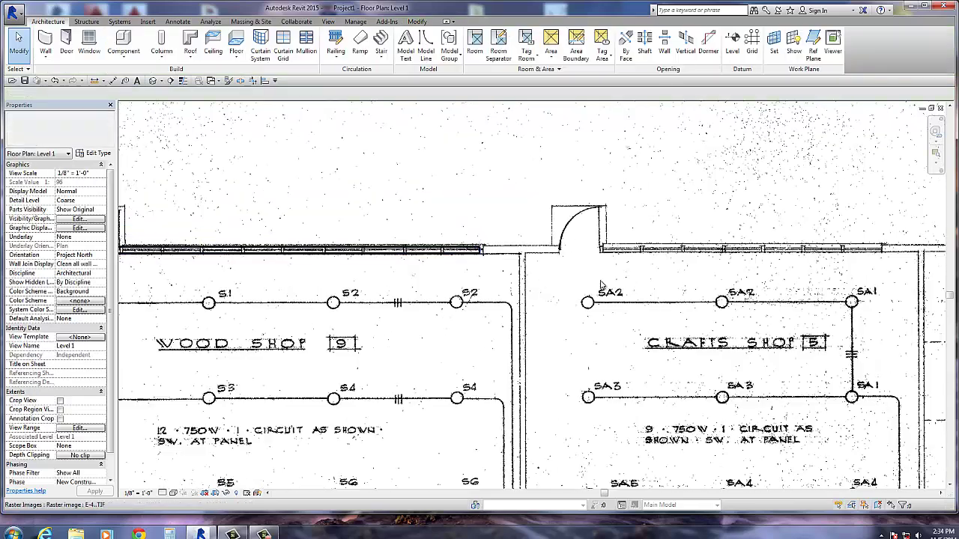
# Stretch the wall's right end across the Crafts Shop door and along its window wall, to about 71' 10" long.
pyautogui.scroll(2, 489, 249)
pyautogui.click(439, 268)
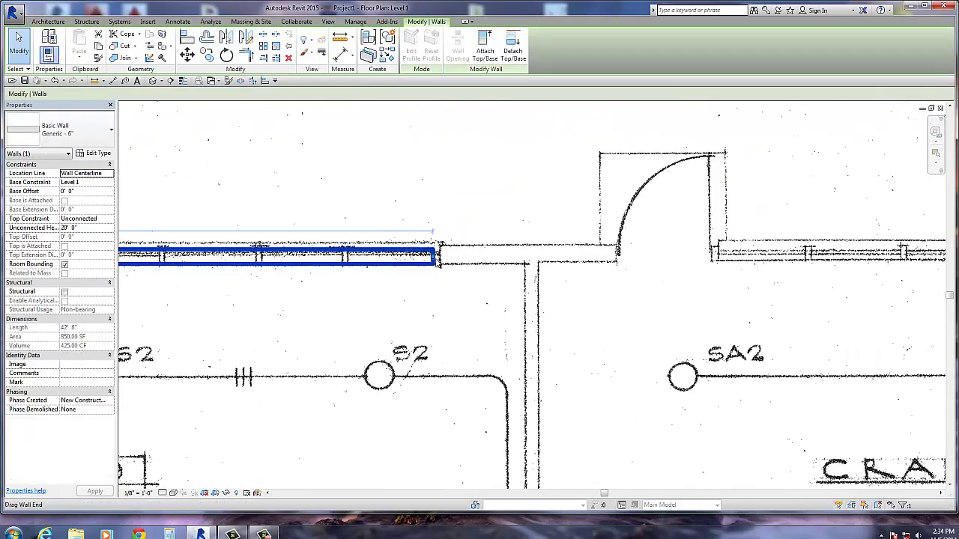
pyautogui.moveTo(439, 254); pyautogui.dragTo(819, 277)
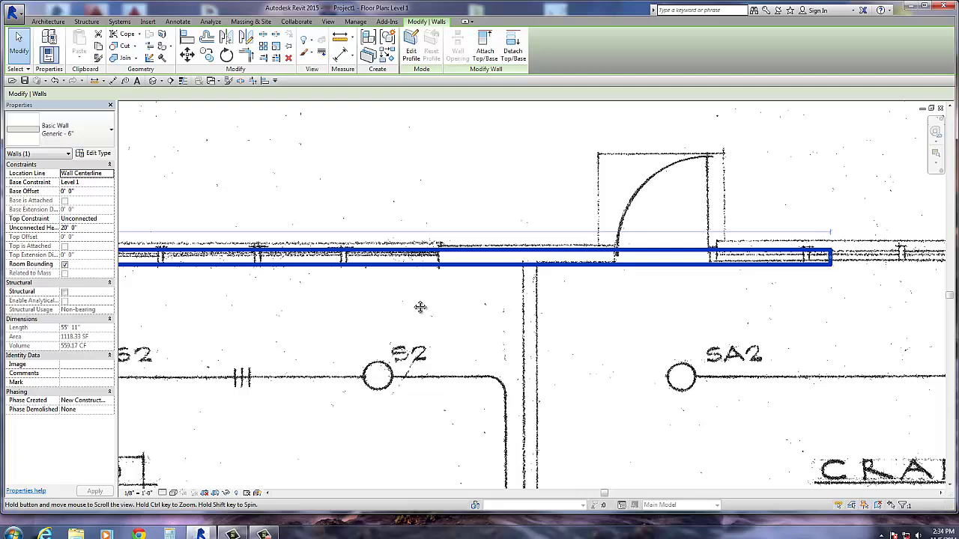
pyautogui.moveTo(820, 278); pyautogui.dragTo(389, 272, button='middle')
pyautogui.moveTo(412, 259); pyautogui.dragTo(882, 267)
pyautogui.moveTo(776, 303); pyautogui.dragTo(237, 303, button='middle')
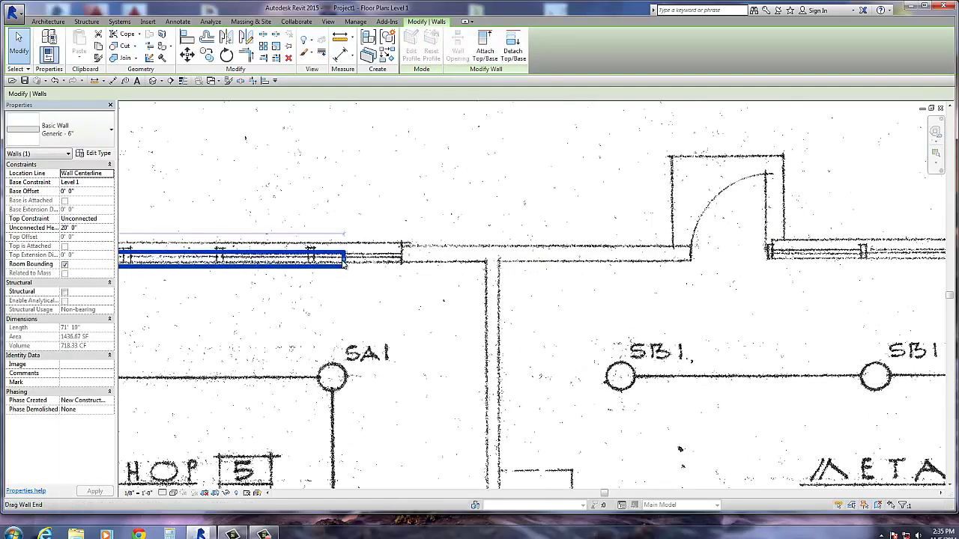
# Stretch the wall's right end past the Metal Shop door opening into the start of its window wall.
pyautogui.moveTo(343, 259); pyautogui.dragTo(811, 256)
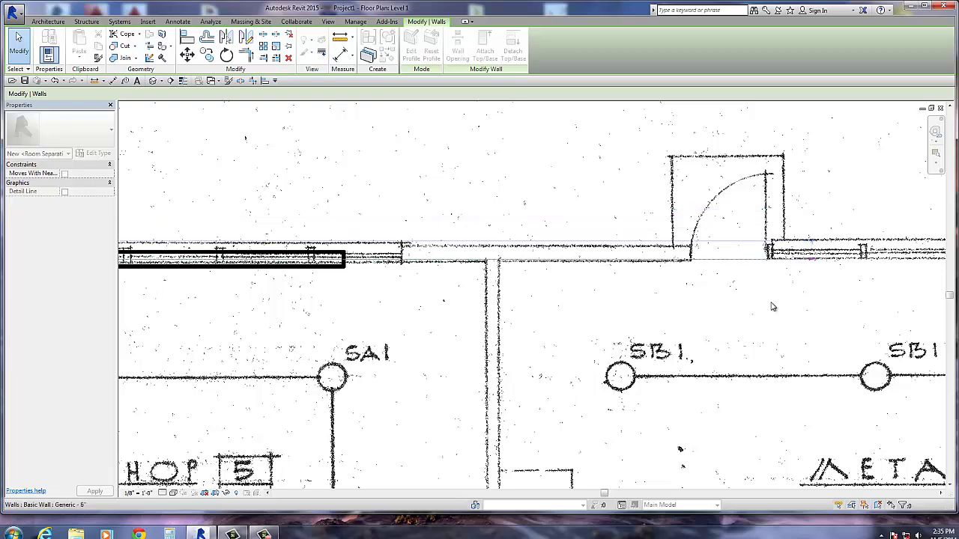
pyautogui.press('Escape')
pyautogui.scroll(-1, 449, 346)
pyautogui.moveTo(449, 346); pyautogui.dragTo(45, 305, button='middle')
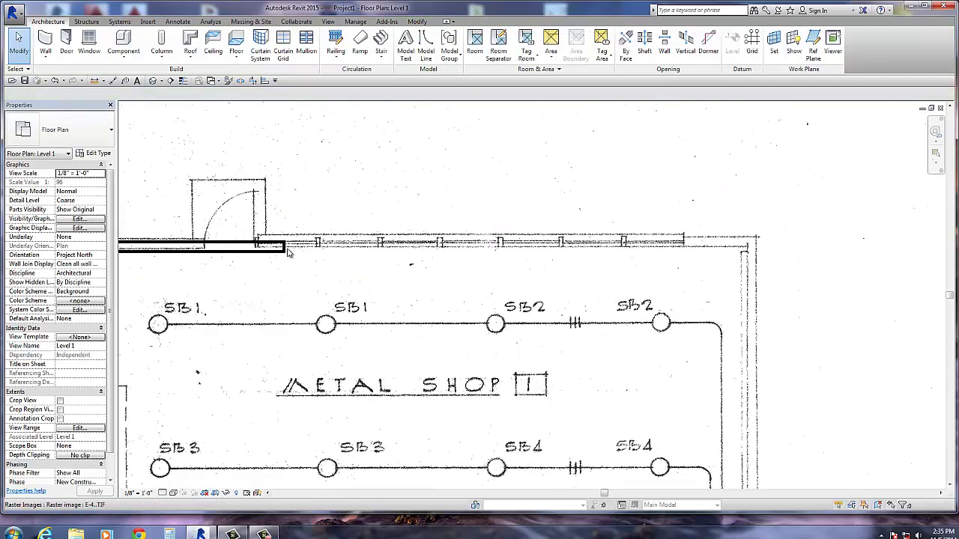
# Stretch the wall's right end along the Metal Shop windows to the inner line of the scanned end wall at the building's upper-right corner.
pyautogui.click(289, 251)
pyautogui.press('r')
pyautogui.press('s')
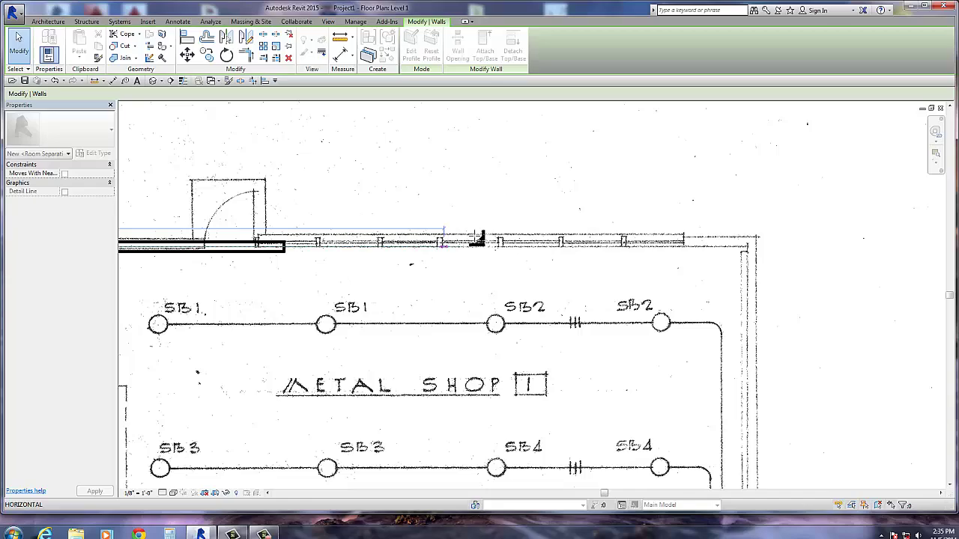
pyautogui.moveTo(748, 246); pyautogui.dragTo(749, 247)
pyautogui.press('Escape')
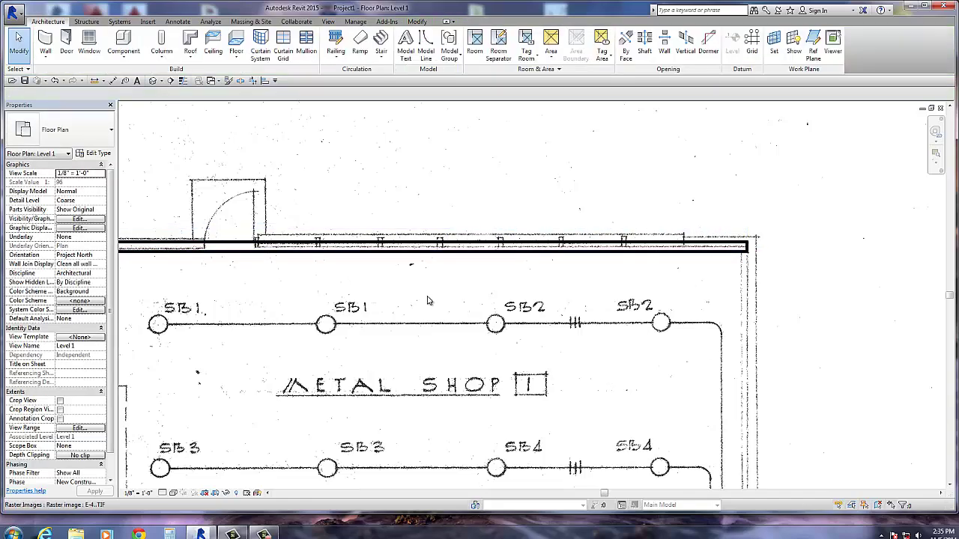
# Examine how the finished wall follows the scanned exterior wall from the Wood Shop to the Metal Shop corner.
pyautogui.scroll(-1, 427, 300)
pyautogui.moveTo(427, 300); pyautogui.dragTo(756, 256, button='middle')
pyautogui.scroll(-1, 180, 307)
pyautogui.moveTo(181, 307); pyautogui.dragTo(442, 284, button='middle')
pyautogui.scroll(-1, 442, 284)
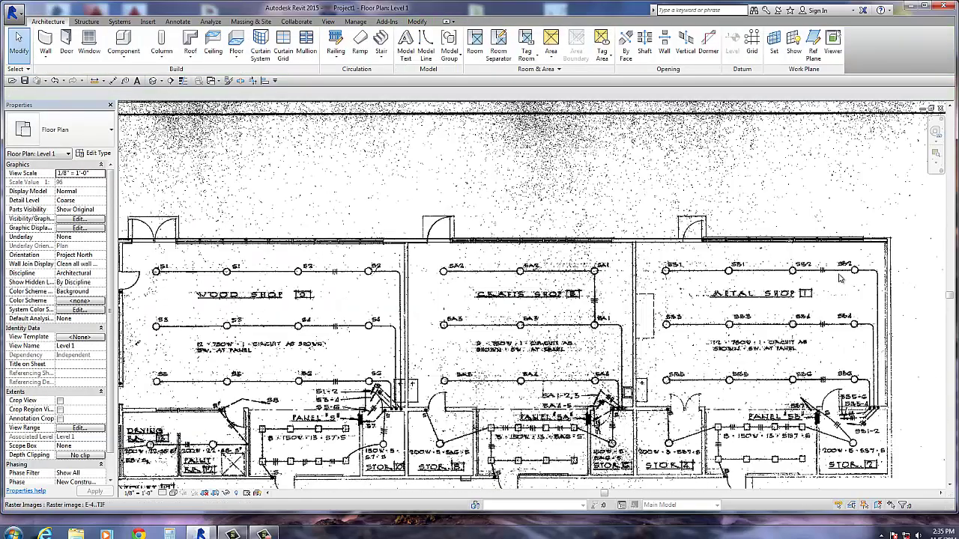
pyautogui.scroll(3, 846, 269)
pyautogui.scroll(1, 489, 304)
pyautogui.moveTo(489, 303); pyautogui.dragTo(72, 323, button='middle')
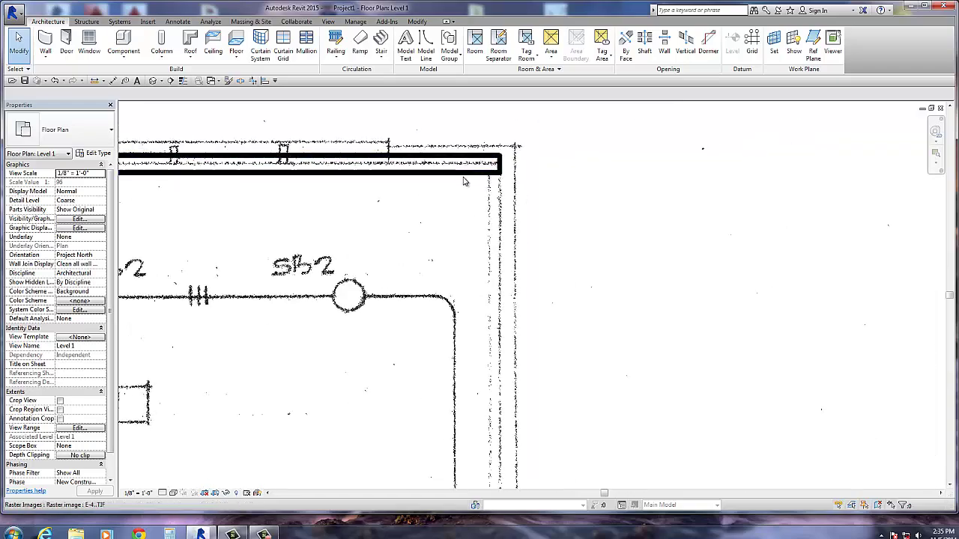
pyautogui.scroll(-1, 486, 290)
pyautogui.scroll(-1, 336, 305)
pyautogui.moveTo(337, 305); pyautogui.dragTo(547, 306, button='middle')
pyautogui.scroll(-5, 547, 305)
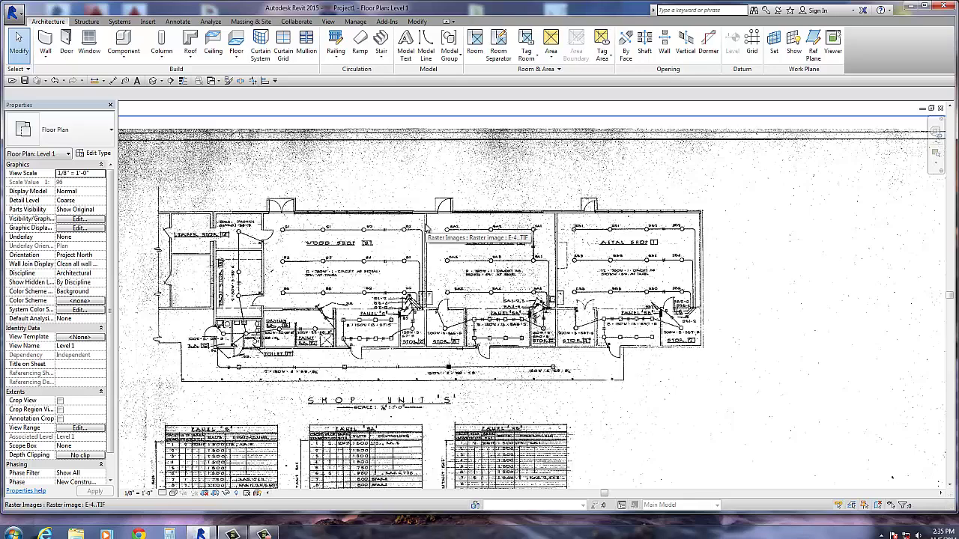
# Compare the offset between wall and scan at the Lumber Storage end and the Metal Shop corner to judge the image's tilt.
pyautogui.scroll(2, 560, 258)
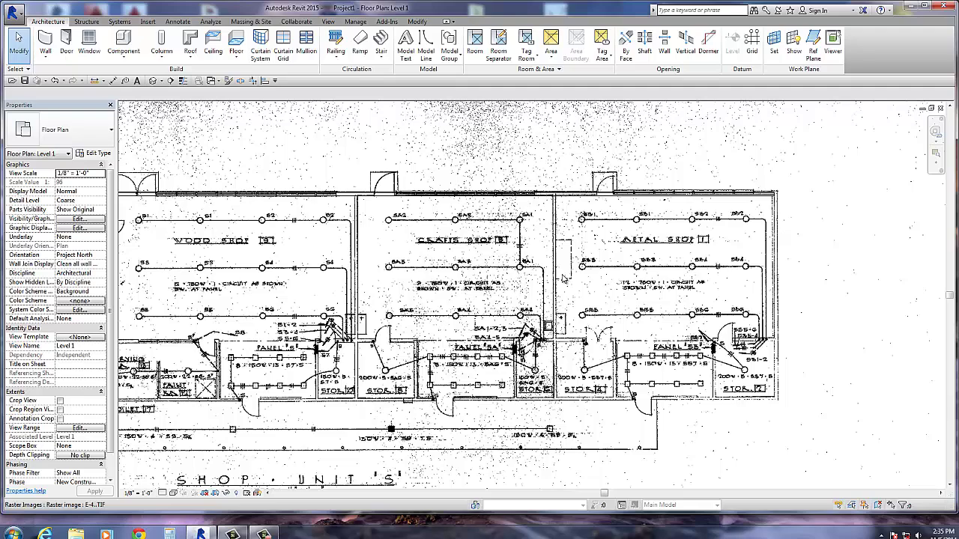
pyautogui.scroll(-2, 688, 288)
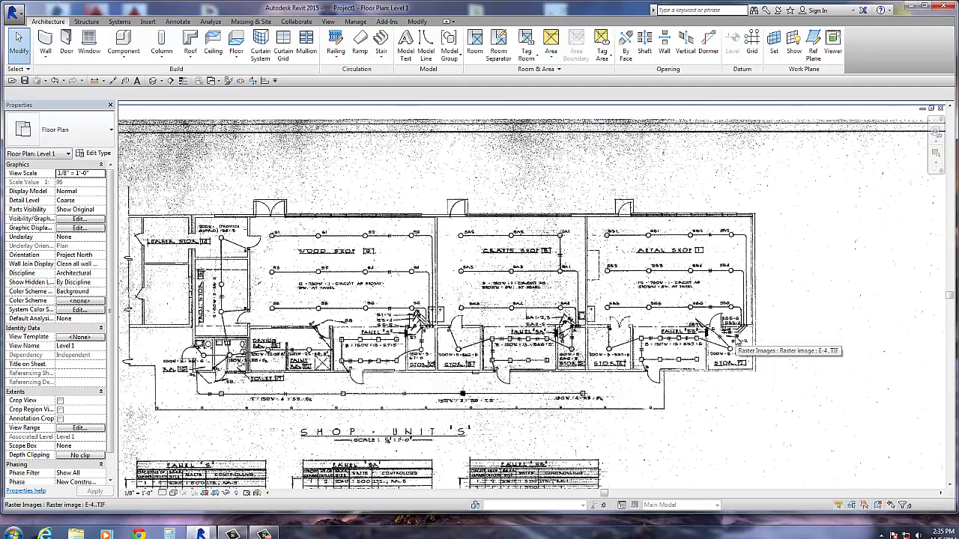
pyautogui.moveTo(738, 346); pyautogui.dragTo(588, 325, button='middle')
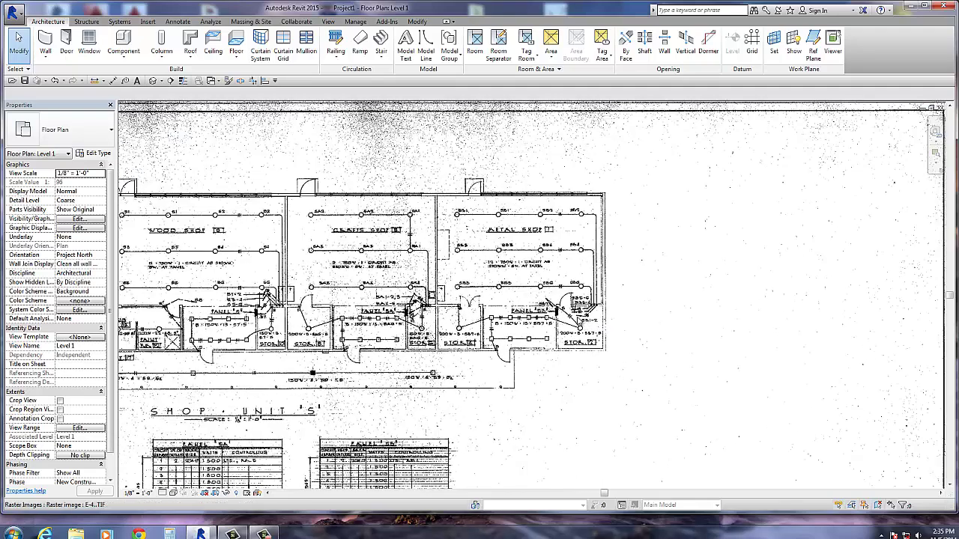
pyautogui.scroll(4, 628, 289)
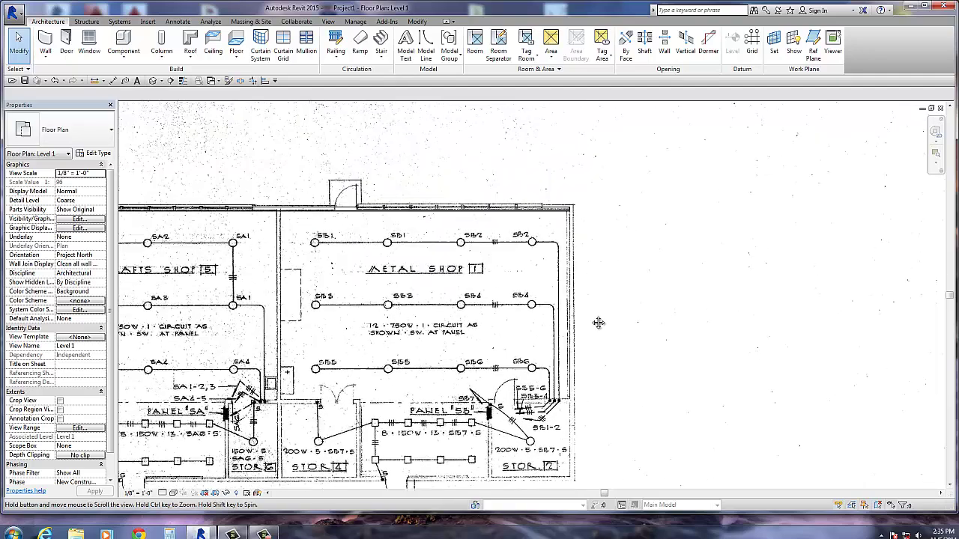
pyautogui.scroll(-3, 581, 263)
pyautogui.scroll(7, 577, 259)
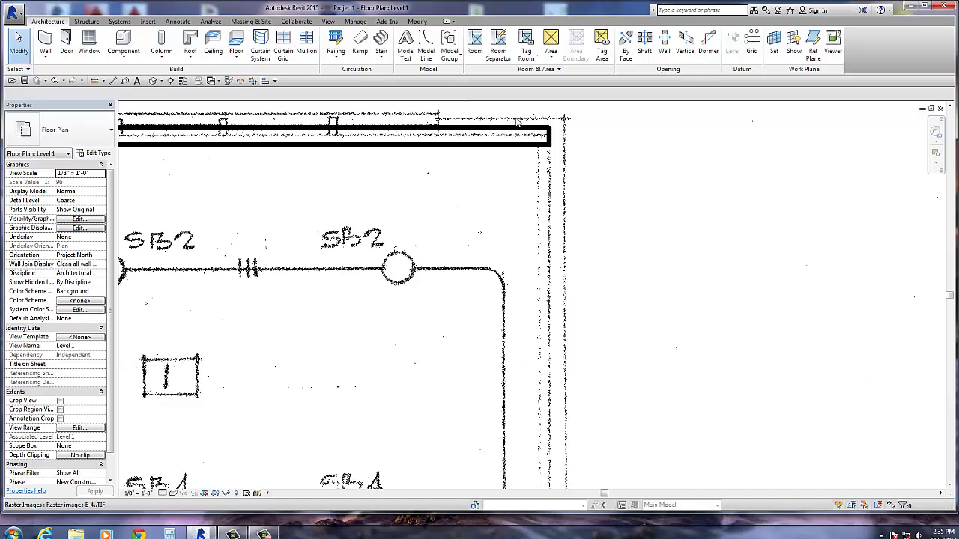
pyautogui.scroll(-4, 592, 223)
pyautogui.moveTo(127, 313); pyautogui.dragTo(553, 378, button='middle')
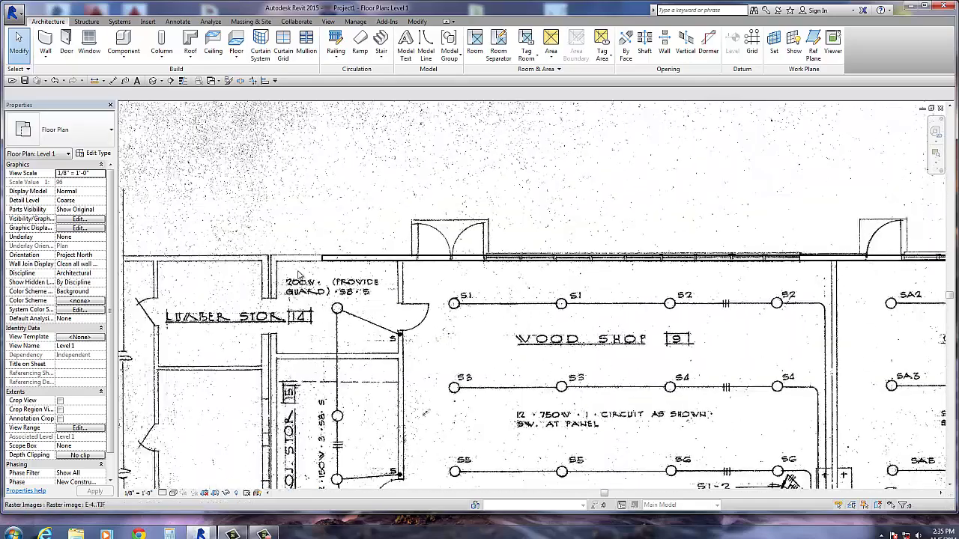
pyautogui.scroll(2, 536, 337)
pyautogui.scroll(-4, 350, 264)
pyautogui.moveTo(921, 296); pyautogui.dragTo(753, 257, button='middle')
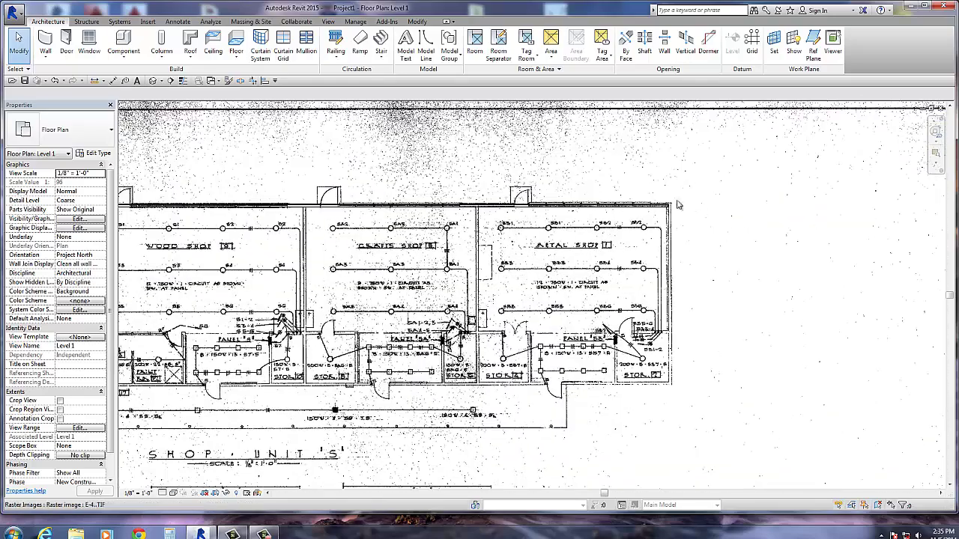
pyautogui.scroll(3, 677, 205)
pyautogui.scroll(-5, 632, 221)
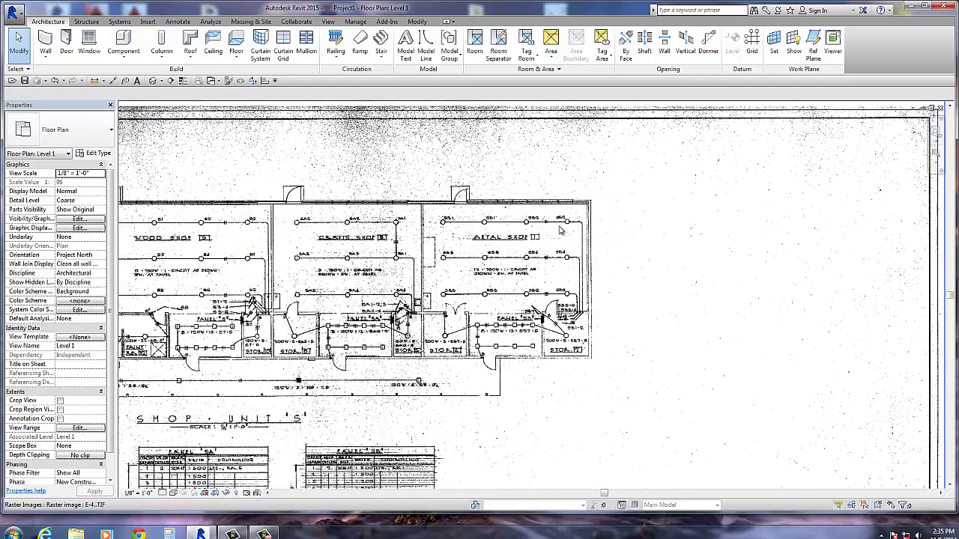
pyautogui.scroll(-2, 560, 231)
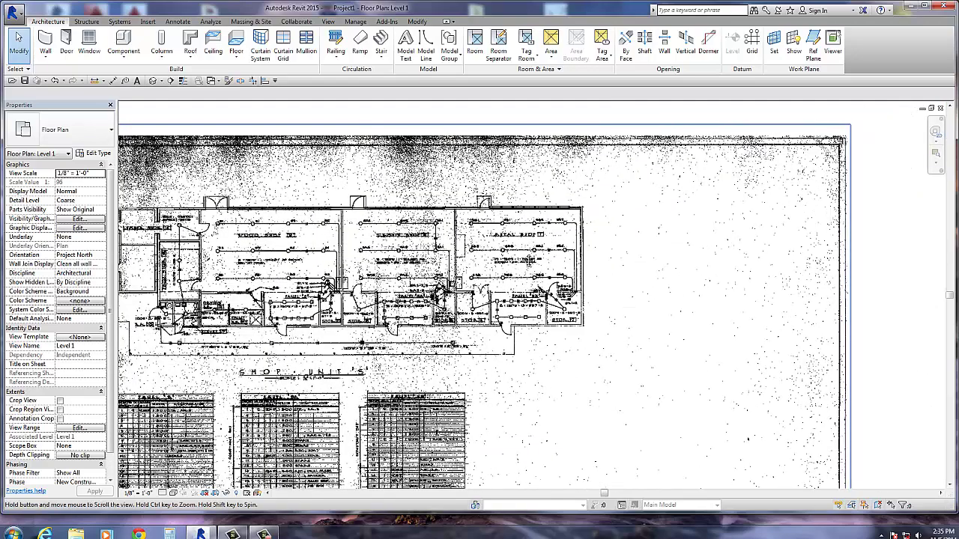
pyautogui.moveTo(517, 262); pyautogui.dragTo(601, 235, button='middle')
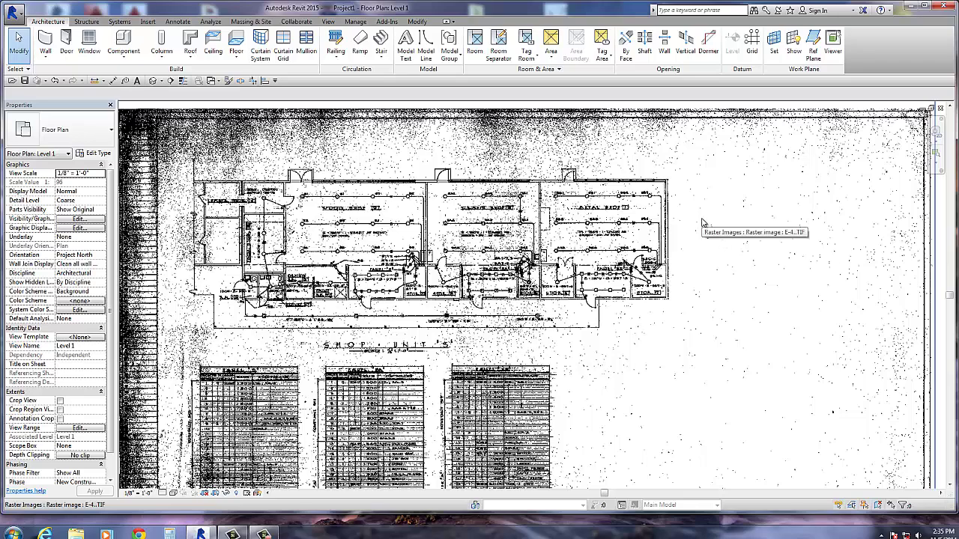
pyautogui.scroll(5, 689, 217)
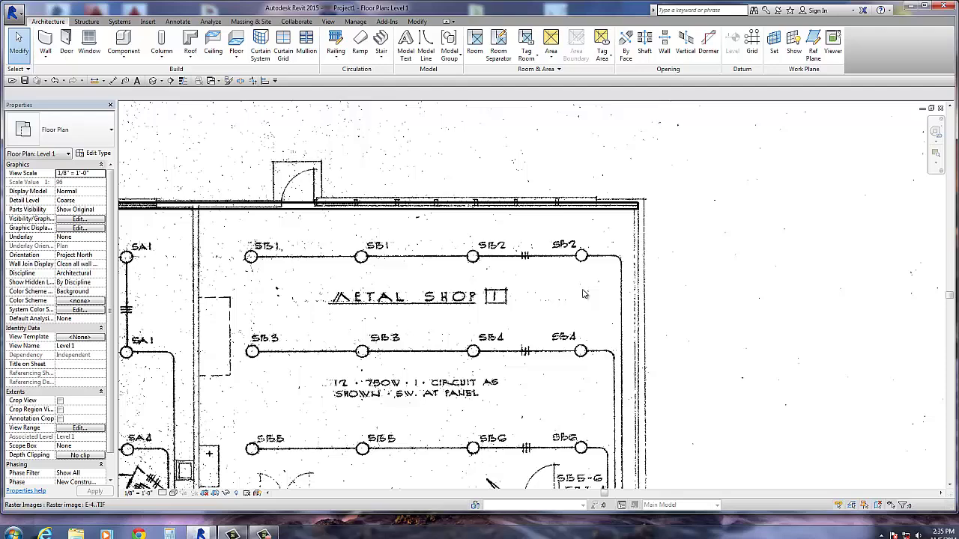
pyautogui.scroll(2, 604, 254)
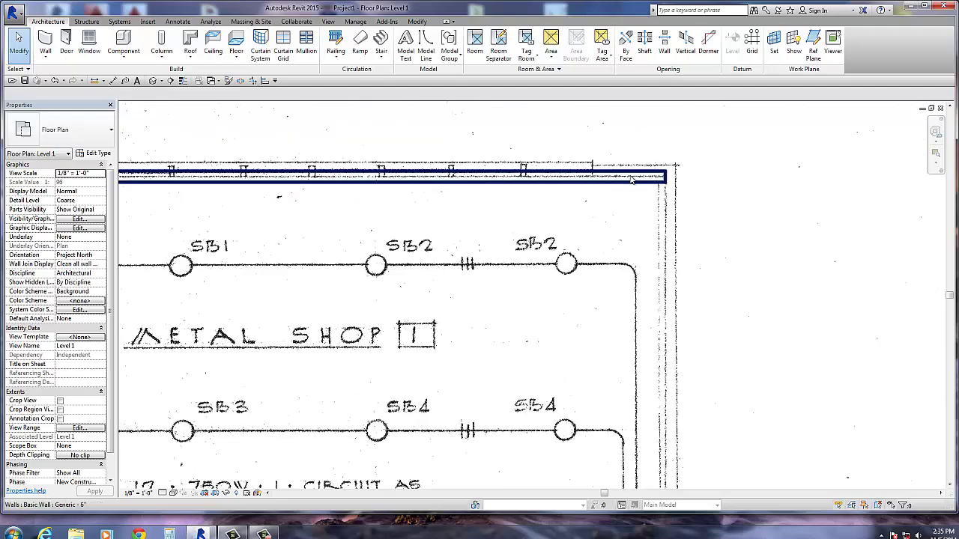
# Rotate the scanned floor plan image clockwise by 0.5 degrees.
pyautogui.scroll(-2, 605, 225)
pyautogui.scroll(-5, 604, 224)
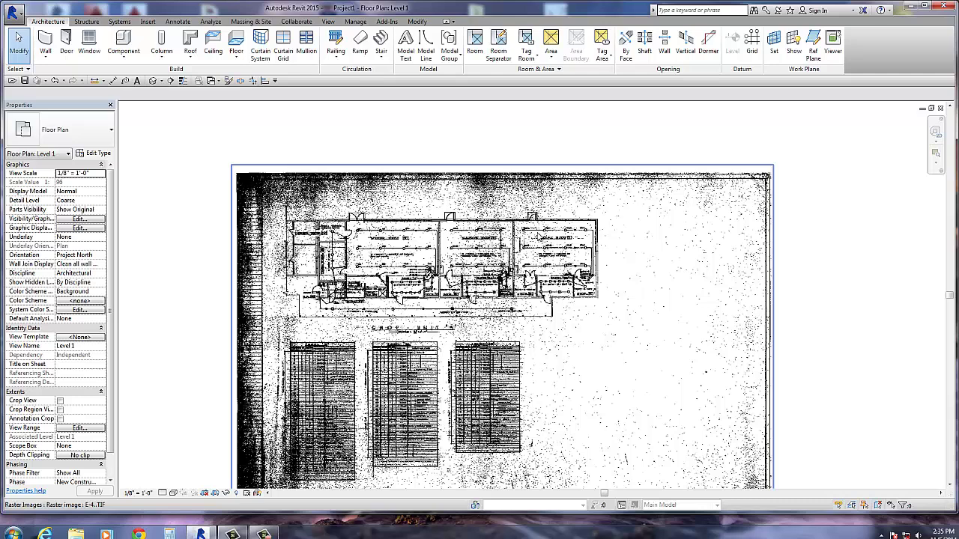
pyautogui.click(519, 169)
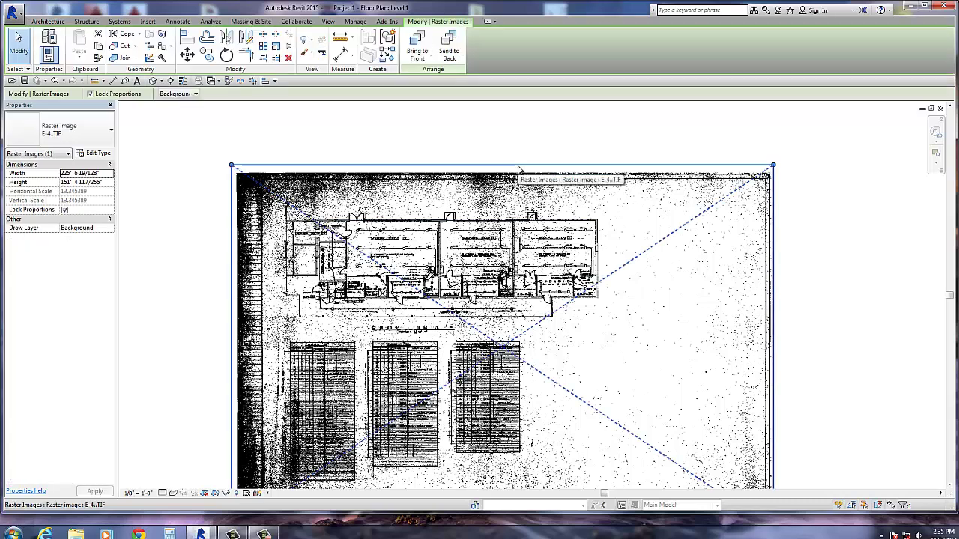
pyautogui.click(226, 55)
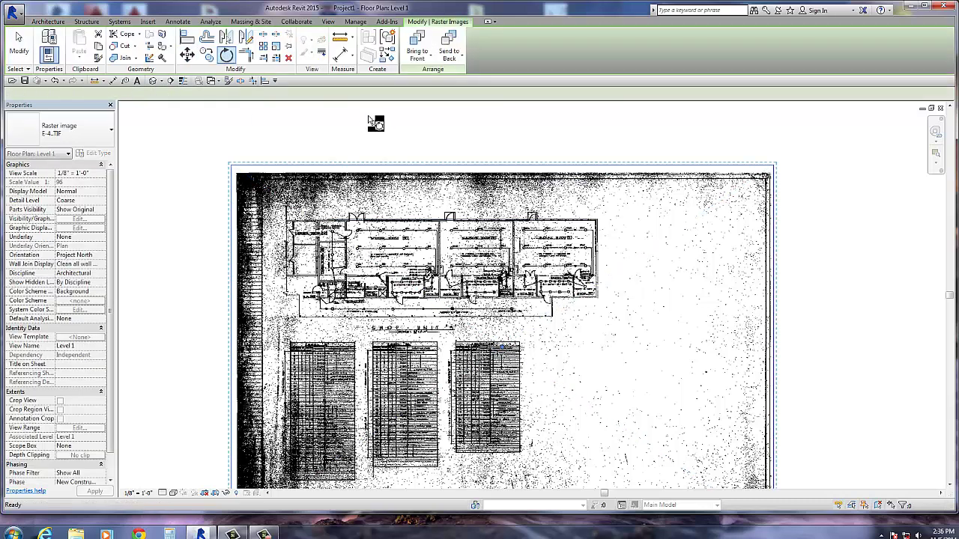
pyautogui.click(495, 129)
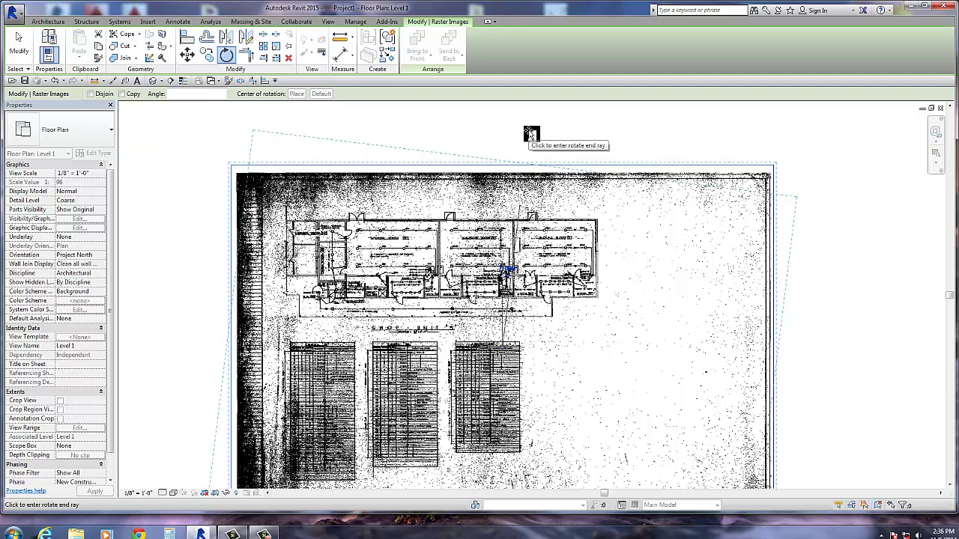
pyautogui.write('.5')
pyautogui.press('Return')
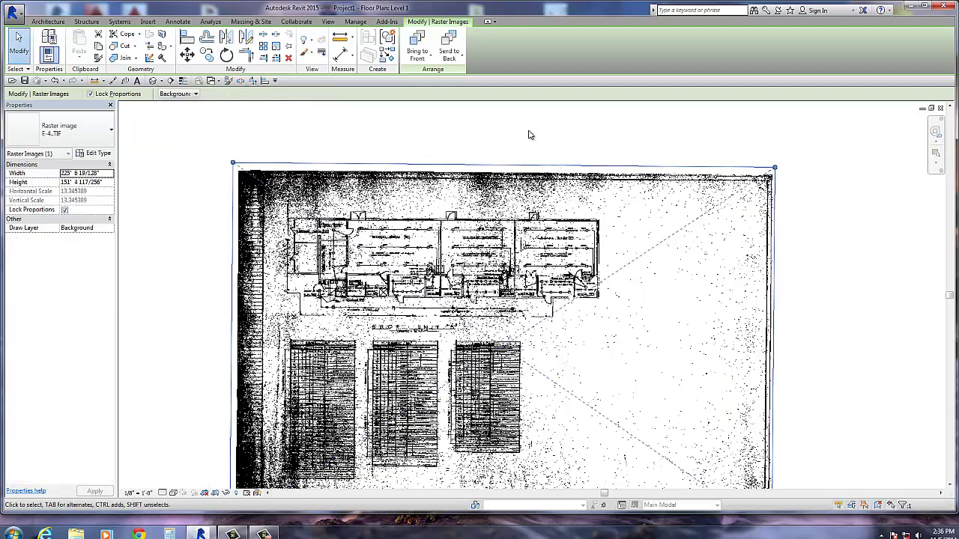
pyautogui.scroll(1, 571, 200)
pyautogui.scroll(5, 574, 225)
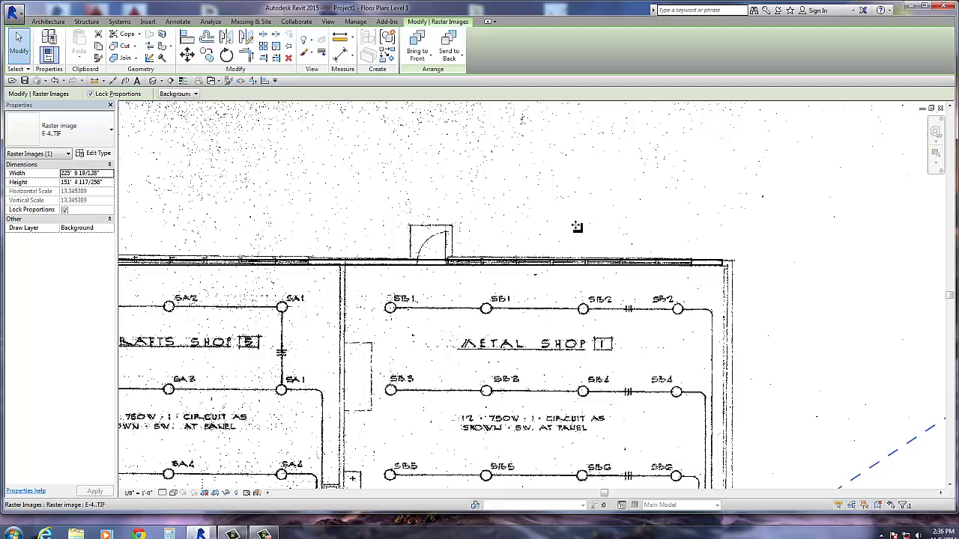
pyautogui.press('Escape')
# Check the wall's alignment with the rotated scan from the Metal Shop corner back to the wall's start beside Lumber Storage.
pyautogui.scroll(-5, 896, 268)
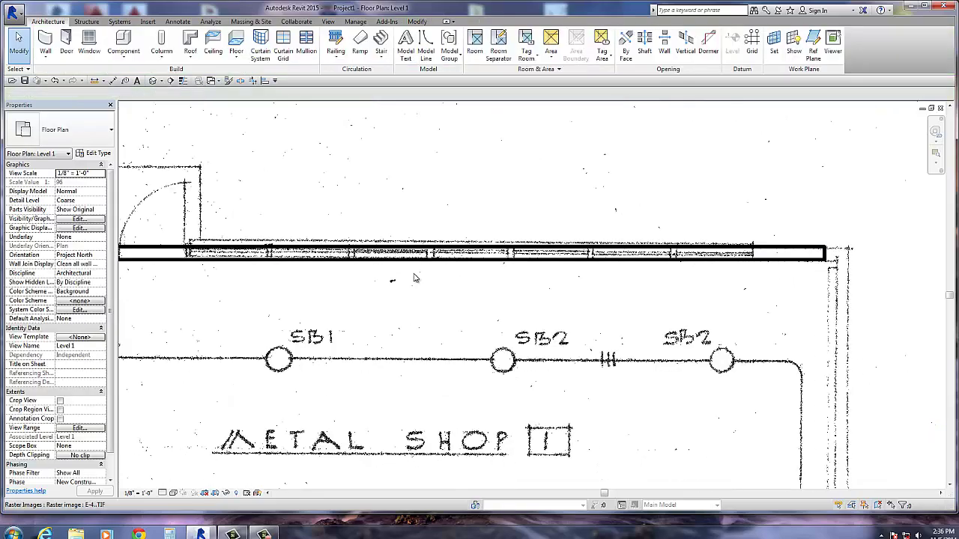
pyautogui.moveTo(392, 300); pyautogui.dragTo(924, 304, button='middle')
pyautogui.moveTo(198, 266); pyautogui.dragTo(260, 270, button='middle')
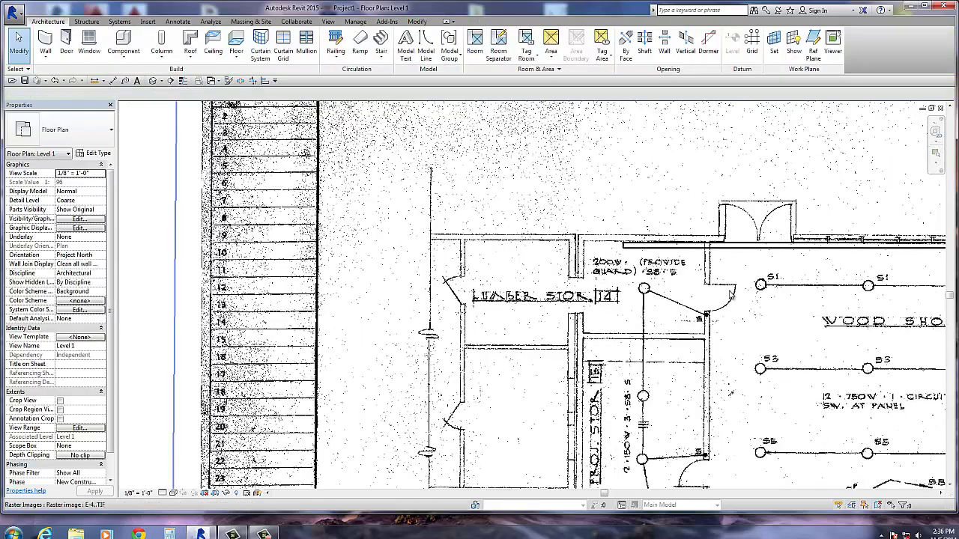
pyautogui.scroll(5, 696, 263)
pyautogui.moveTo(564, 261); pyautogui.dragTo(336, 255, button='middle')
pyautogui.scroll(-2, 328, 261)
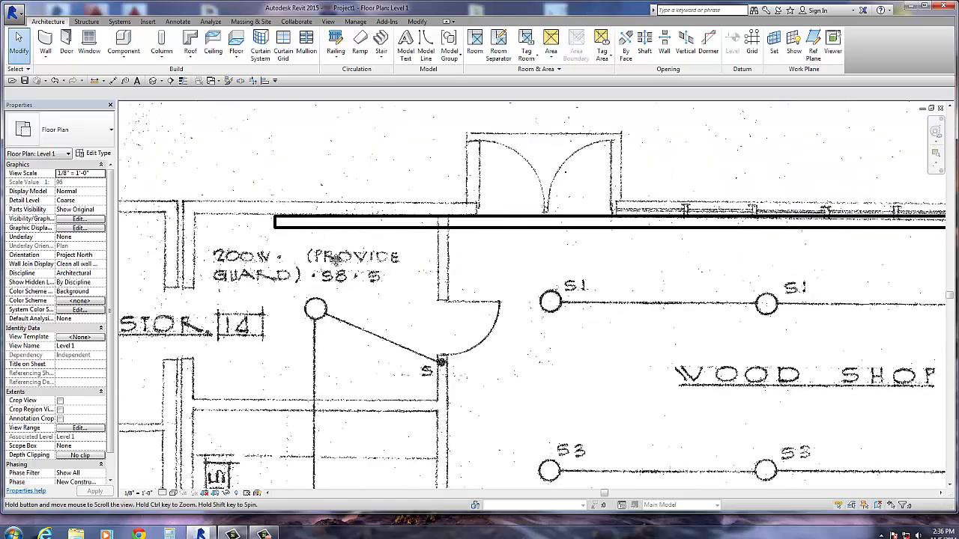
pyautogui.scroll(-1, 330, 266)
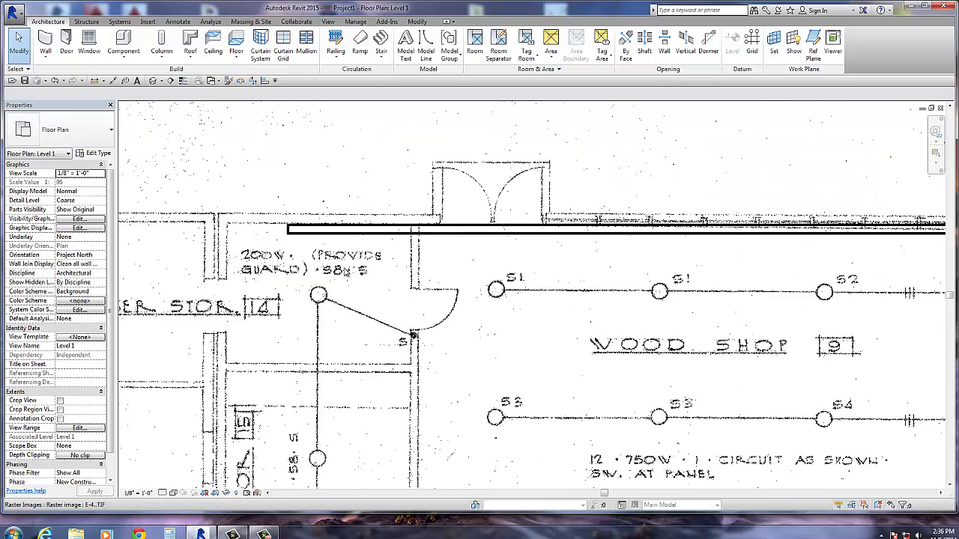
# Nudge the upper exterior wall upward until it lines up with the scanned wall beside the Wood Shop.
pyautogui.click(348, 239)
pyautogui.press('Up')
pyautogui.press('Up')
pyautogui.press('Up')
pyautogui.press('Up')
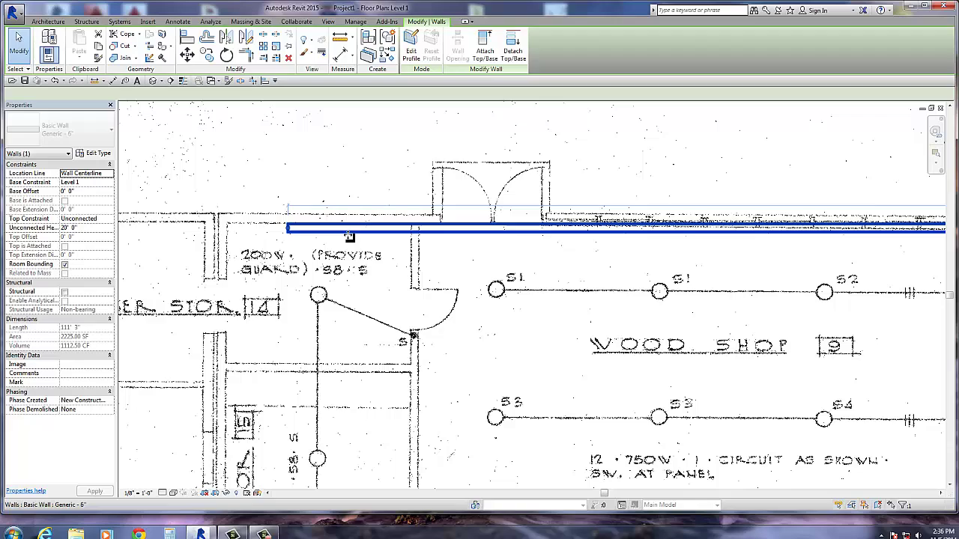
pyautogui.press('Escape')
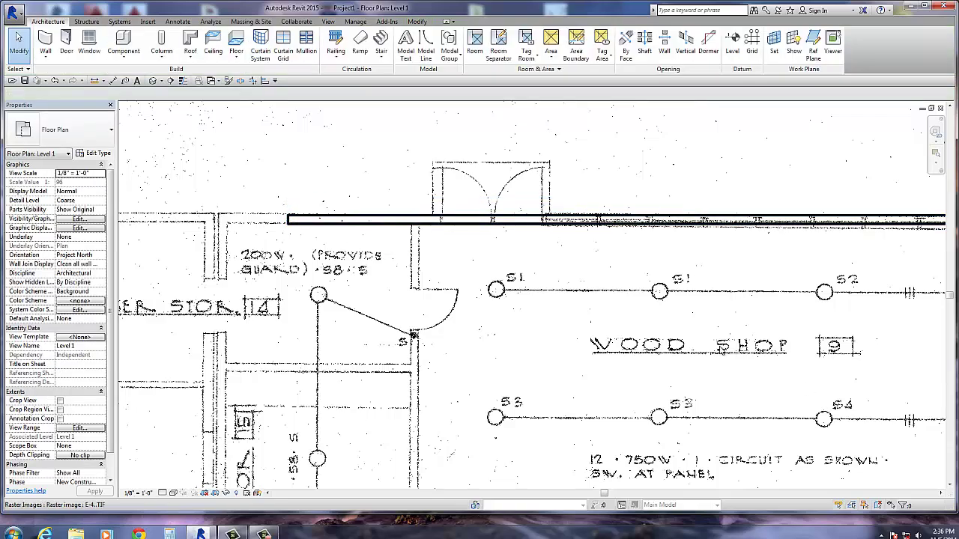
pyautogui.scroll(-3, 516, 339)
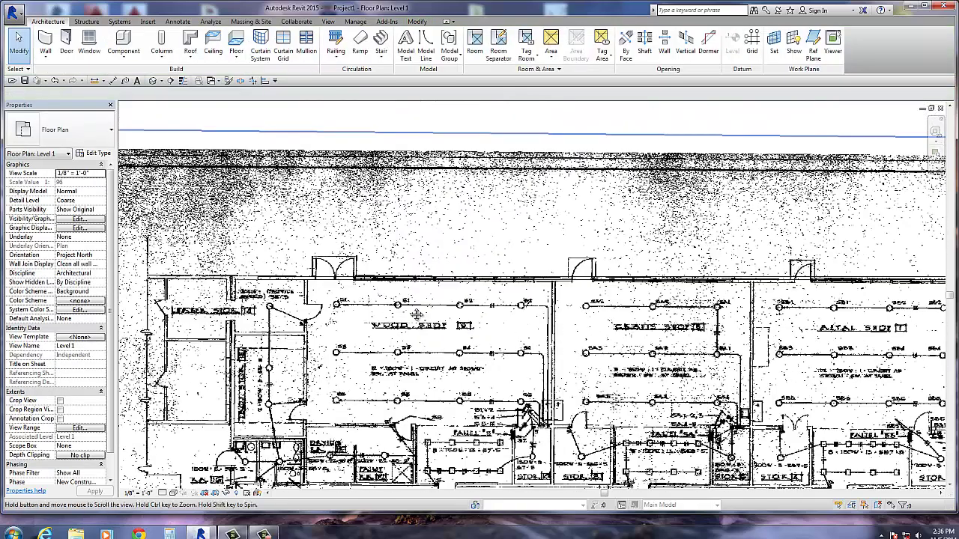
pyautogui.scroll(-2, 180, 279)
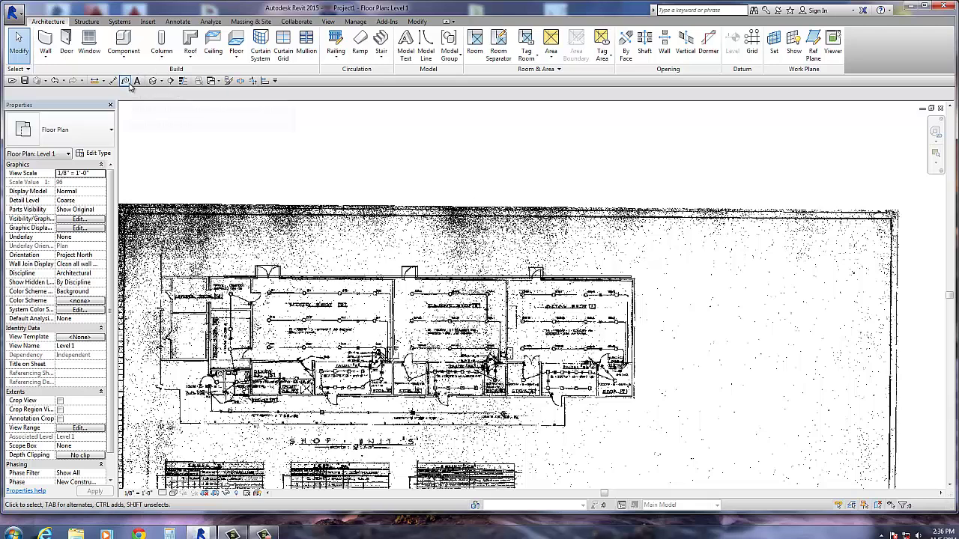
# Undo the wall nudges and the preceding rotation of the scanned image.
pyautogui.click(53, 84)
pyautogui.click(51, 83)
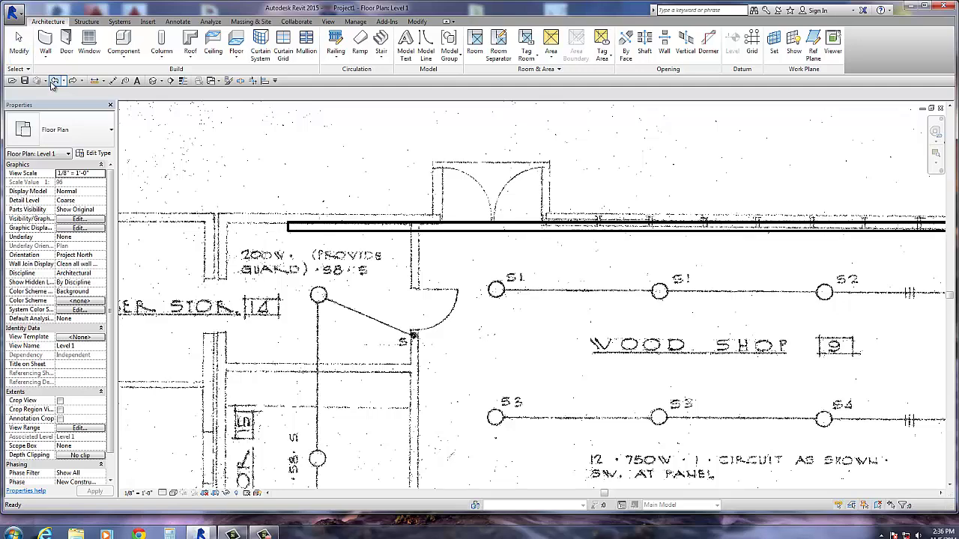
pyautogui.click(52, 84)
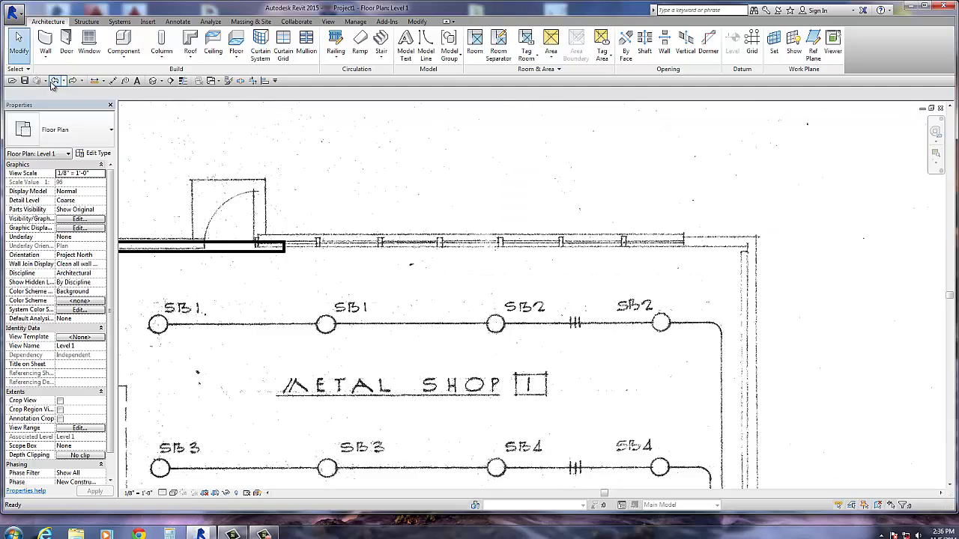
# Extend the upper exterior wall's short end horizontally to the outer corner of the Metal Shop.
pyautogui.click(282, 250)
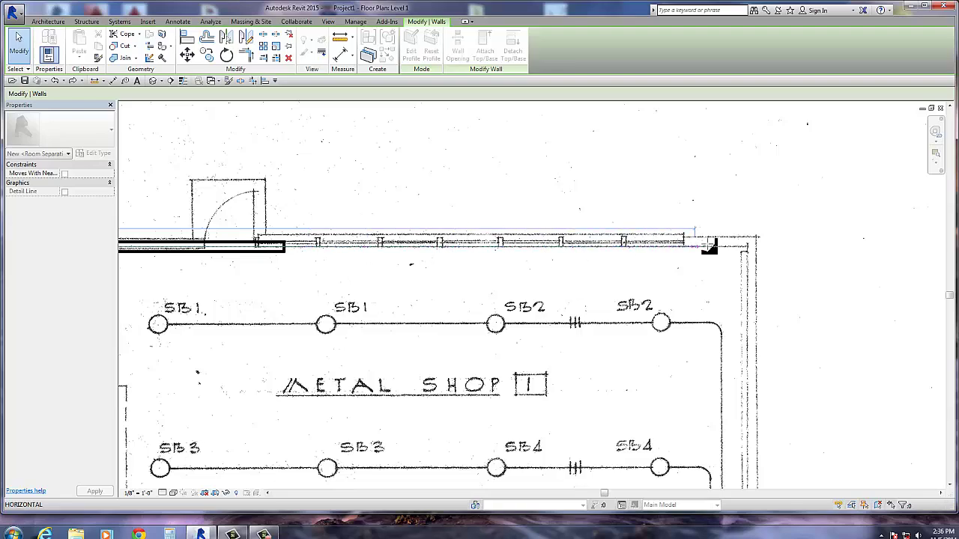
pyautogui.moveTo(737, 247); pyautogui.dragTo(735, 247)
pyautogui.press('Escape')
# Draw a similar 6" wall from the Metal Shop's outer corner straight down the scan to the corner beside STOR. 2.
pyautogui.scroll(-3, 513, 325)
pyautogui.moveTo(487, 318); pyautogui.dragTo(506, 184, button='middle')
pyautogui.scroll(2, 725, 178)
pyautogui.rightClick(635, 142)
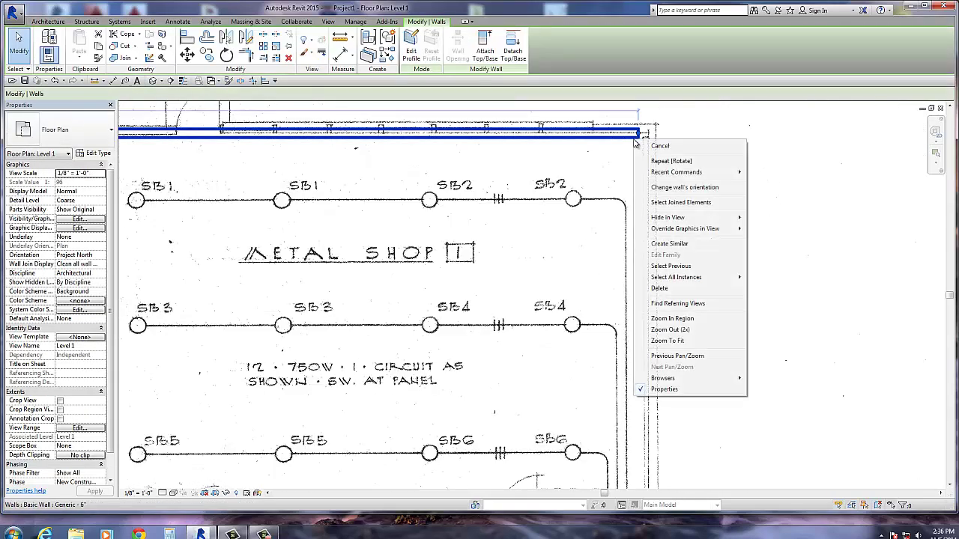
pyautogui.click(659, 247)
pyautogui.click(641, 135)
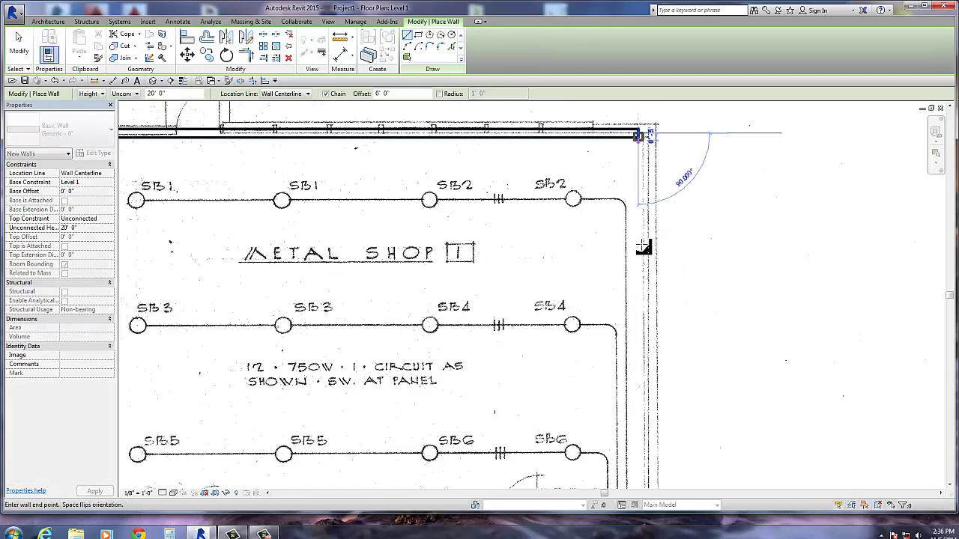
pyautogui.moveTo(635, 267); pyautogui.dragTo(657, 150, button='middle')
pyautogui.scroll(-1, 657, 150)
pyautogui.moveTo(655, 415); pyautogui.dragTo(662, 300, button='middle')
pyautogui.scroll(1, 666, 352)
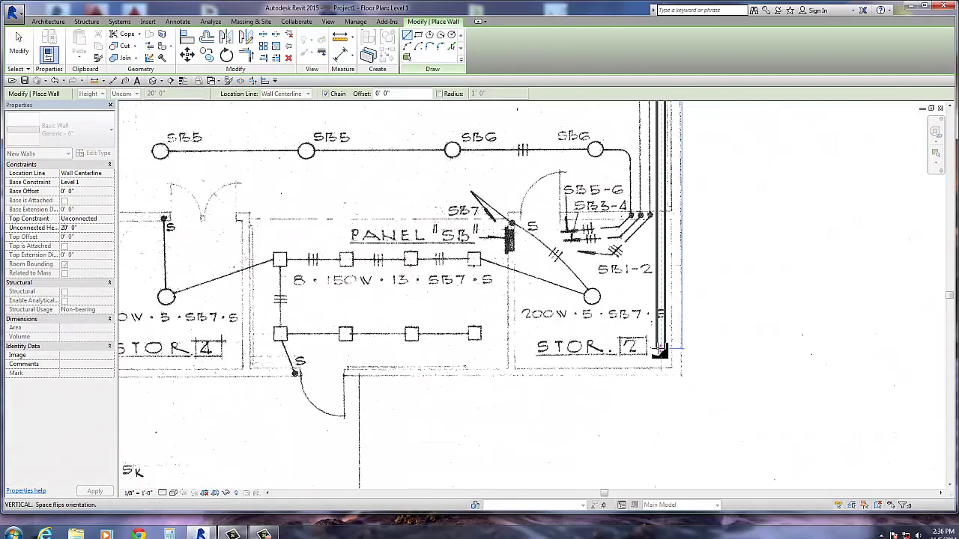
pyautogui.scroll(5, 669, 363)
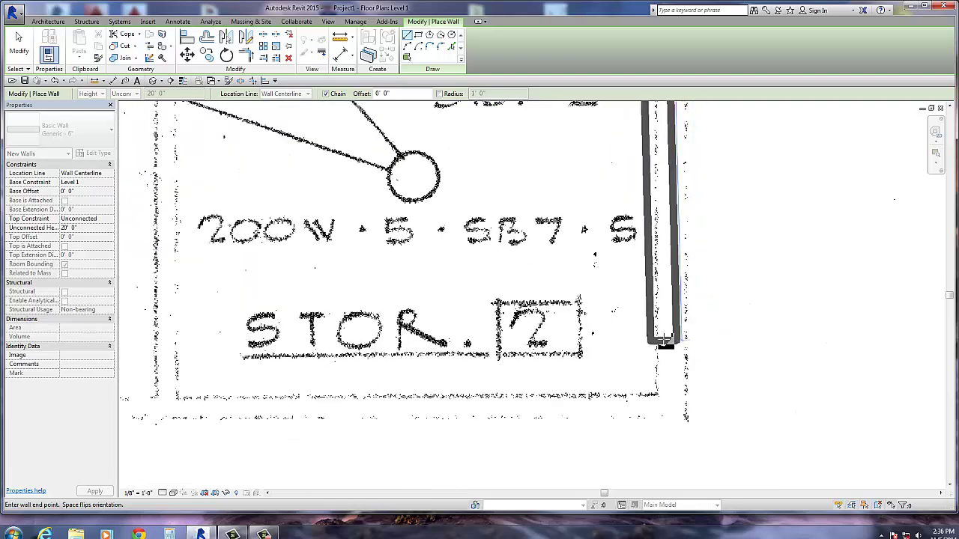
pyautogui.scroll(-2, 667, 369)
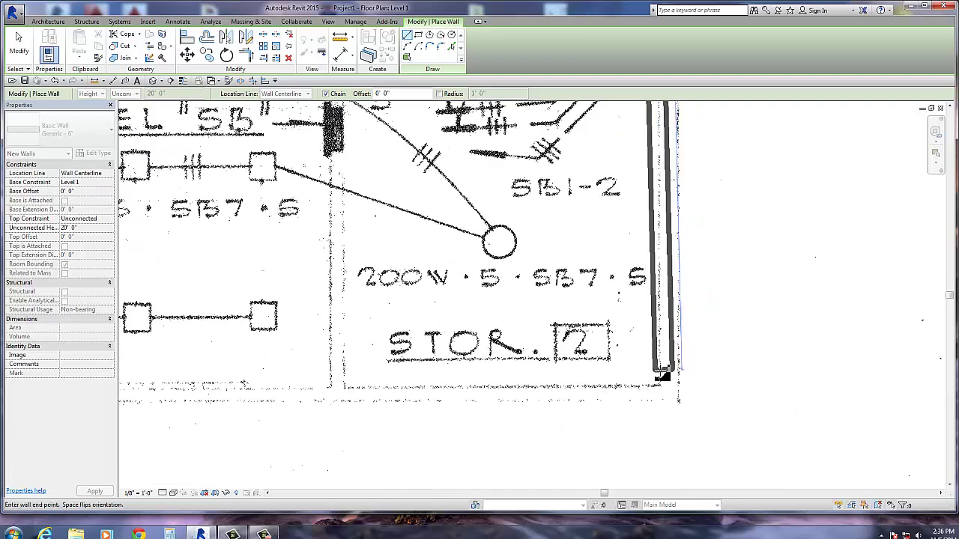
pyautogui.click(640, 372)
# Continue the wall chain horizontally from the STOR. 2 corner, past the storage rooms, to the building corner beside Toilet 17.
pyautogui.scroll(-1, 334, 337)
pyautogui.moveTo(180, 341); pyautogui.dragTo(805, 336, button='middle')
pyautogui.scroll(-2, 437, 332)
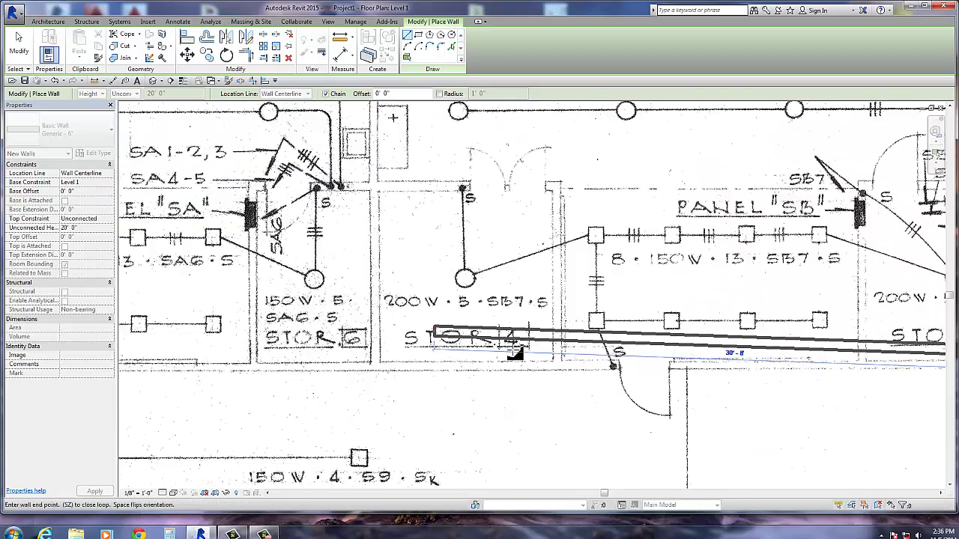
pyautogui.moveTo(322, 336); pyautogui.dragTo(849, 307, button='middle')
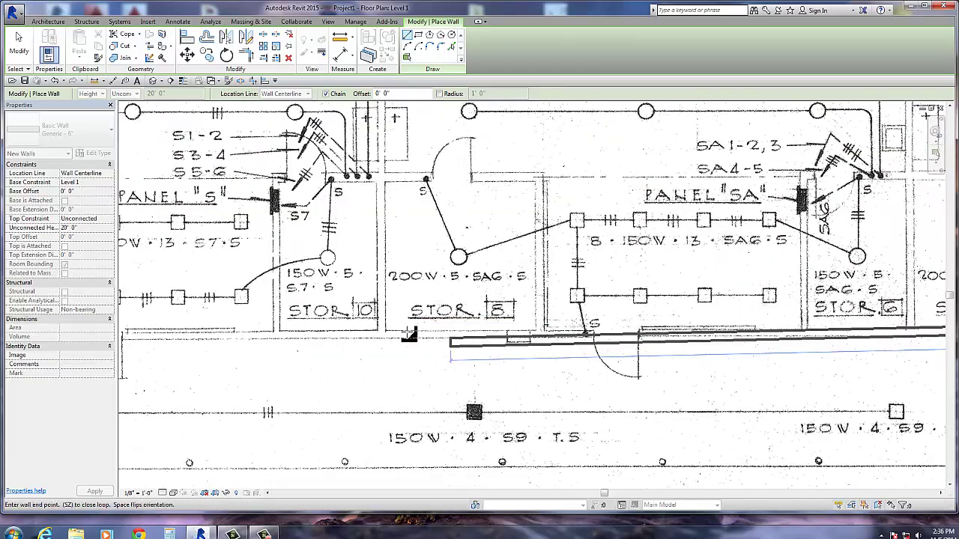
pyautogui.moveTo(261, 298); pyautogui.dragTo(872, 292, button='middle')
pyautogui.moveTo(407, 303); pyautogui.dragTo(674, 313, button='middle')
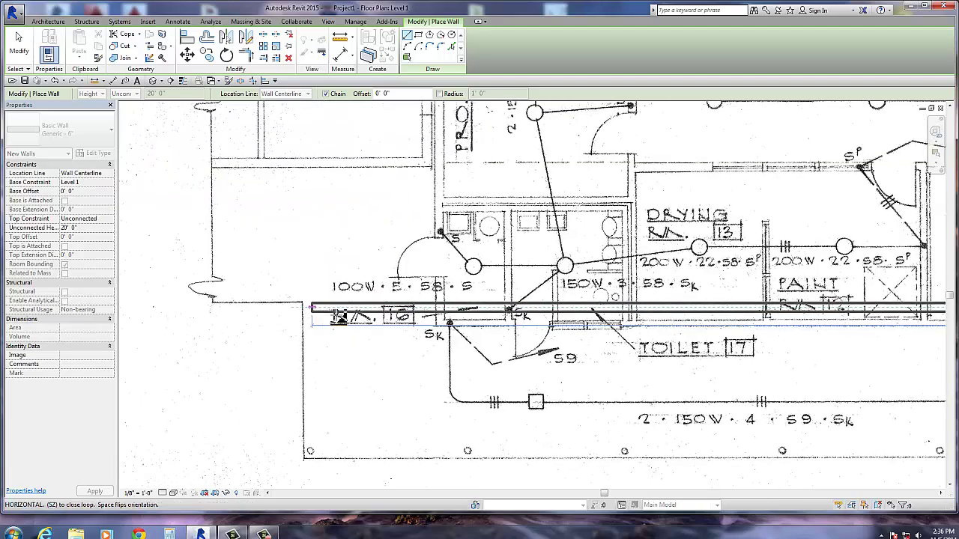
pyautogui.scroll(1, 441, 313)
pyautogui.click(441, 307)
# Continue the chain up between Lumber Storage and Project Storage, ending just short of the upper exterior wall, and finish the wall command.
pyautogui.moveTo(439, 112); pyautogui.dragTo(409, 416, button='middle')
pyautogui.scroll(-1, 408, 416)
pyautogui.scroll(-1, 422, 212)
pyautogui.moveTo(422, 212); pyautogui.dragTo(388, 464, button='middle')
pyautogui.scroll(3, 362, 389)
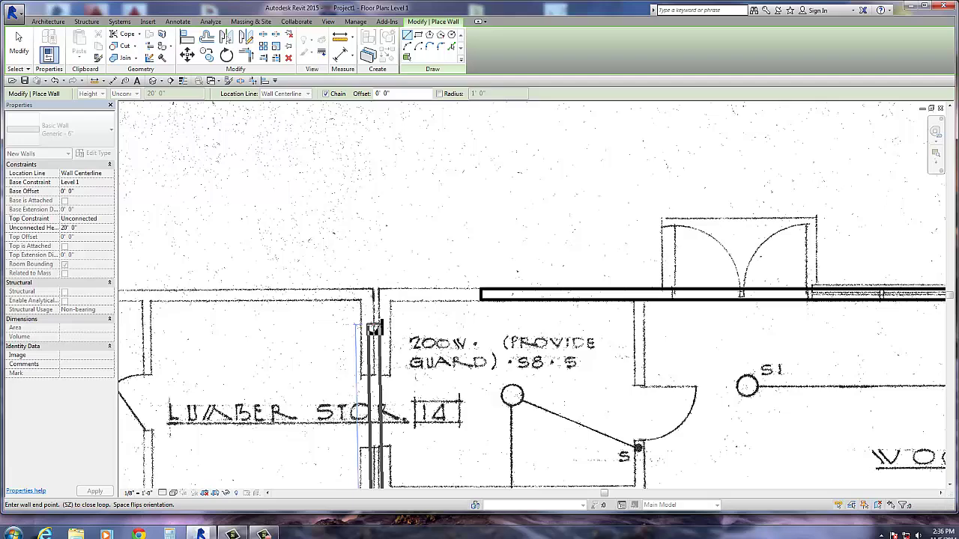
pyautogui.click(382, 324)
pyautogui.press('Escape')
pyautogui.press('Escape')
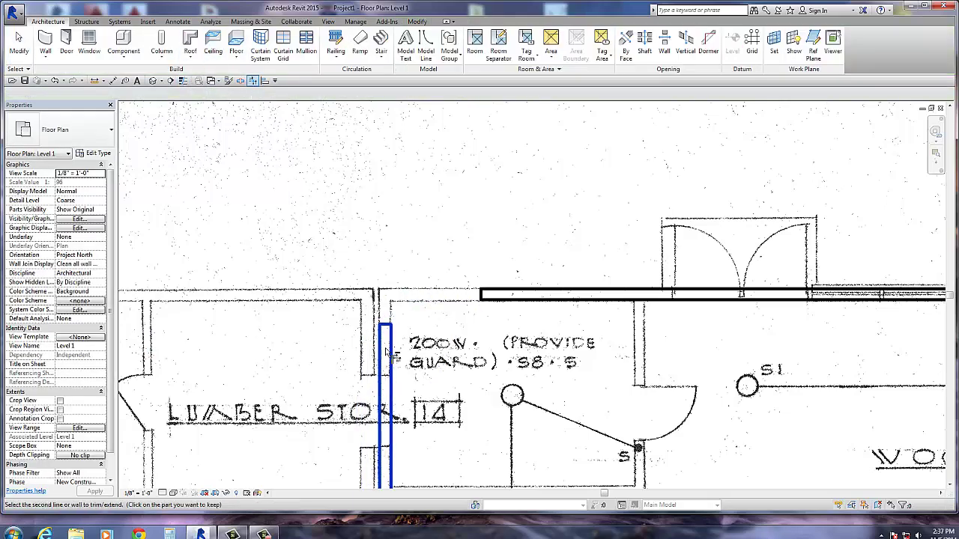
# Trim/extend the Project Storage side wall and the upper exterior wall into a corner beside Lumber Storage 14.
pyautogui.moveTo(397, 470); pyautogui.dragTo(348, 287, button='middle')
pyautogui.scroll(-3, 347, 254)
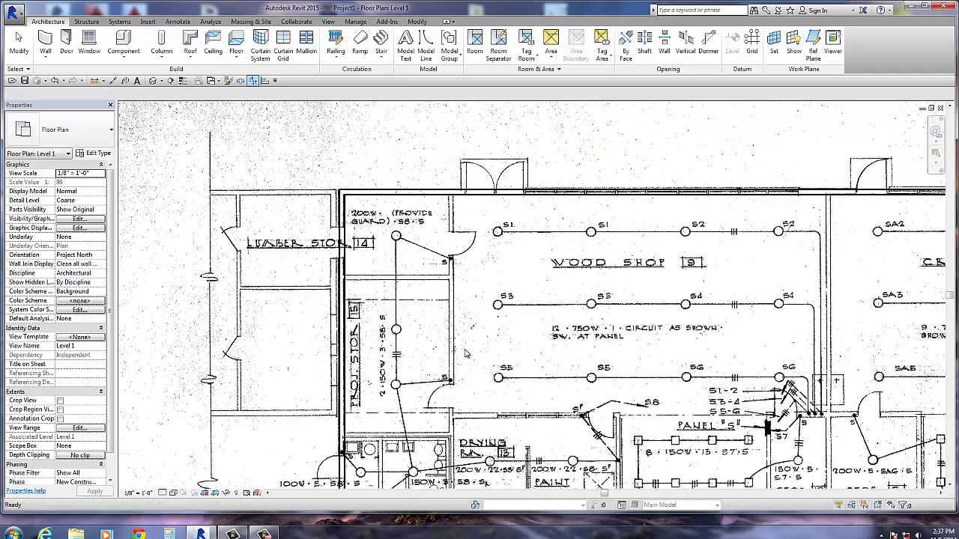
pyautogui.press('Escape')
# Nudge the lower exterior wall downward until it covers the scanned wall line below the Paint Room.
pyautogui.moveTo(518, 308); pyautogui.dragTo(552, 341, button='middle')
pyautogui.scroll(2, 672, 267)
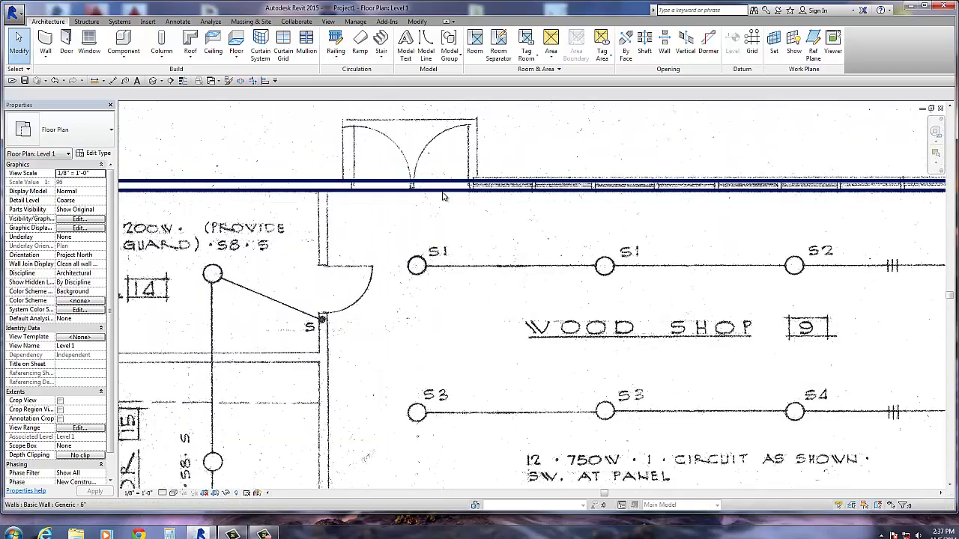
pyautogui.scroll(-4, 389, 236)
pyautogui.moveTo(403, 346); pyautogui.dragTo(395, 264, button='middle')
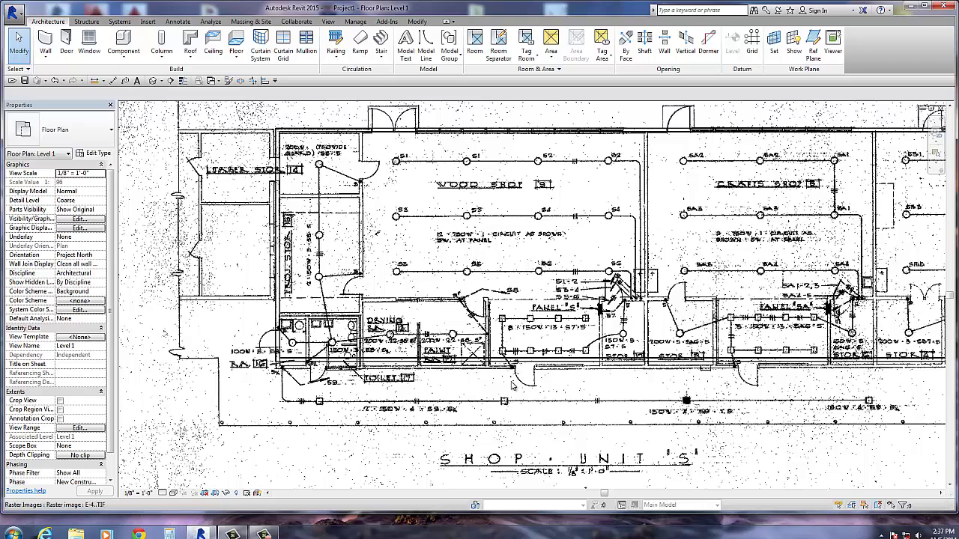
pyautogui.scroll(5, 504, 388)
pyautogui.click(483, 298)
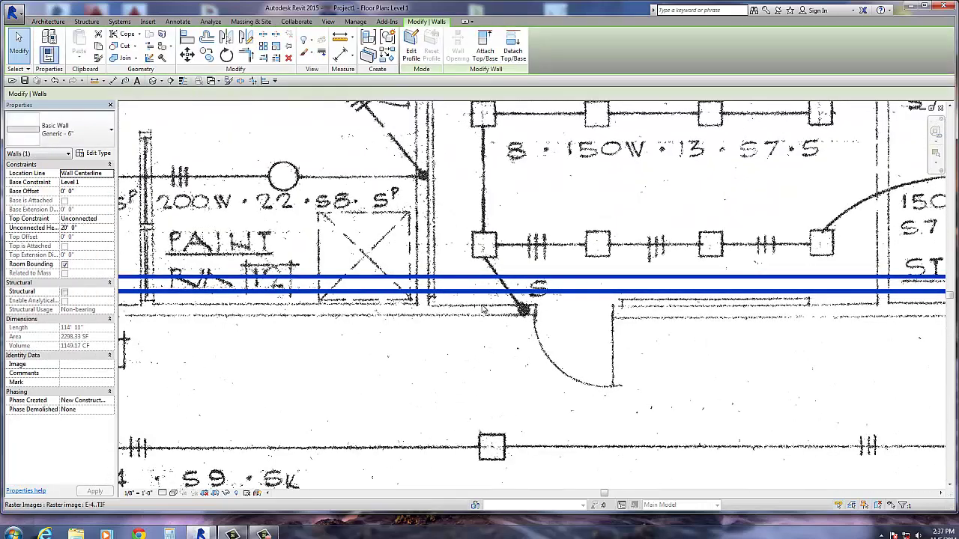
pyautogui.press('Down')
pyautogui.press('Down')
pyautogui.press('Down')
pyautogui.press('Down')
pyautogui.press('Down')
pyautogui.press('Down')
pyautogui.press('Down')
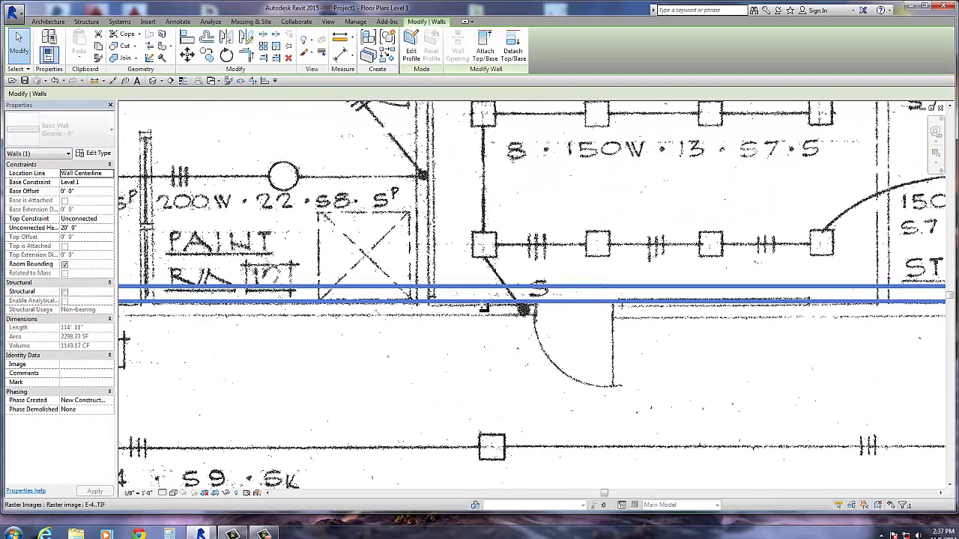
pyautogui.press('Down')
pyautogui.press('Down')
pyautogui.press('Down')
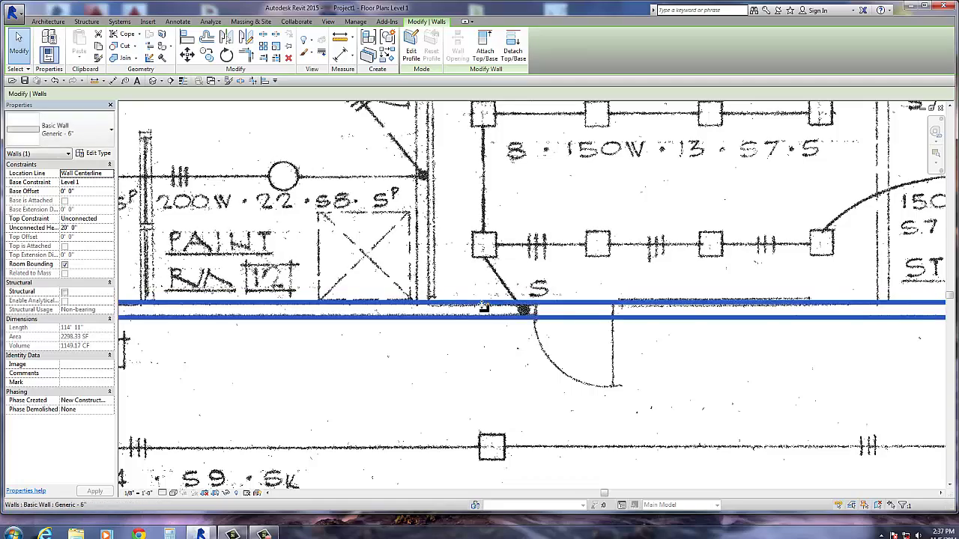
pyautogui.press('Escape')
# Nudge the Metal Shop's outer side wall to the right, toward the scanned exterior wall.
pyautogui.scroll(-5, 633, 103)
pyautogui.moveTo(447, 264); pyautogui.dragTo(381, 406, button='middle')
pyautogui.moveTo(727, 289); pyautogui.dragTo(414, 345, button='middle')
pyautogui.scroll(-5, 413, 344)
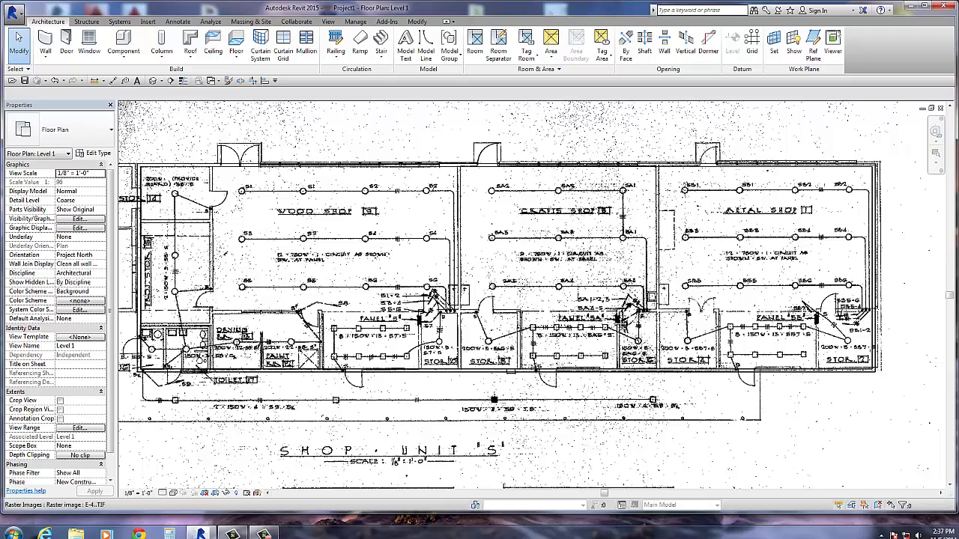
pyautogui.scroll(3, 801, 262)
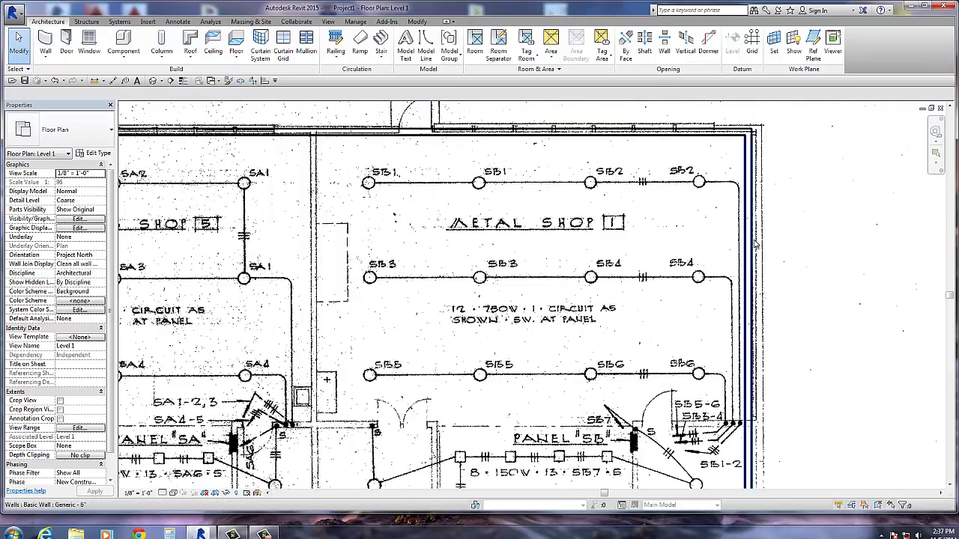
pyautogui.click(754, 244)
pyautogui.press('Right')
pyautogui.press('Right')
pyautogui.press('Right')
pyautogui.press('Right')
pyautogui.press('Right')
pyautogui.press('Right')
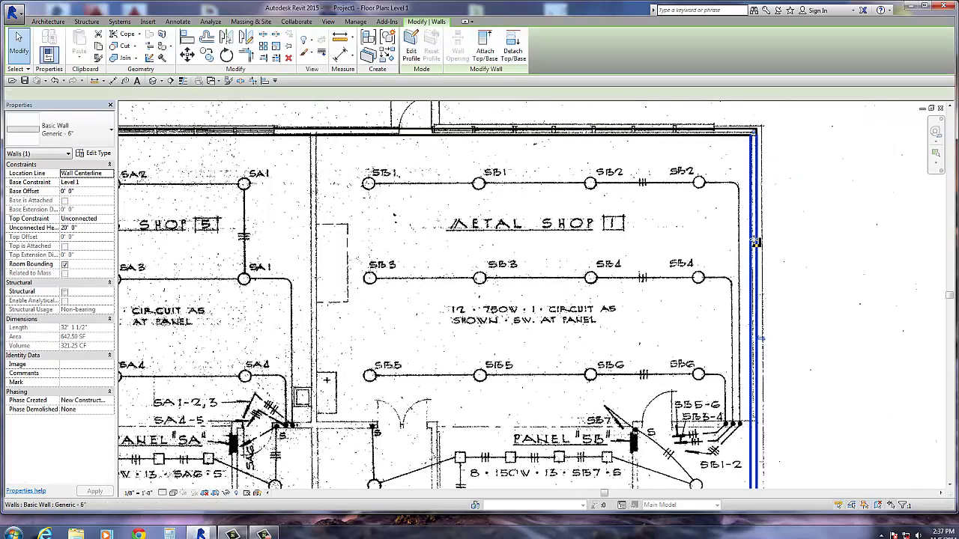
pyautogui.press('Escape')
# Start a new architectural wall and switch its type to Generic - 5".
pyautogui.scroll(-2, 615, 305)
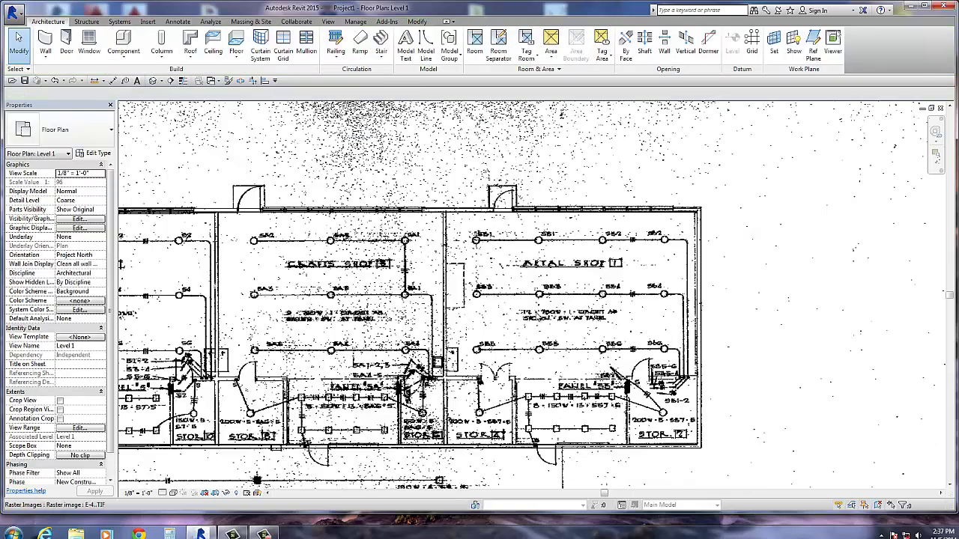
pyautogui.moveTo(418, 288); pyautogui.dragTo(522, 232, button='middle')
pyautogui.scroll(5, 510, 158)
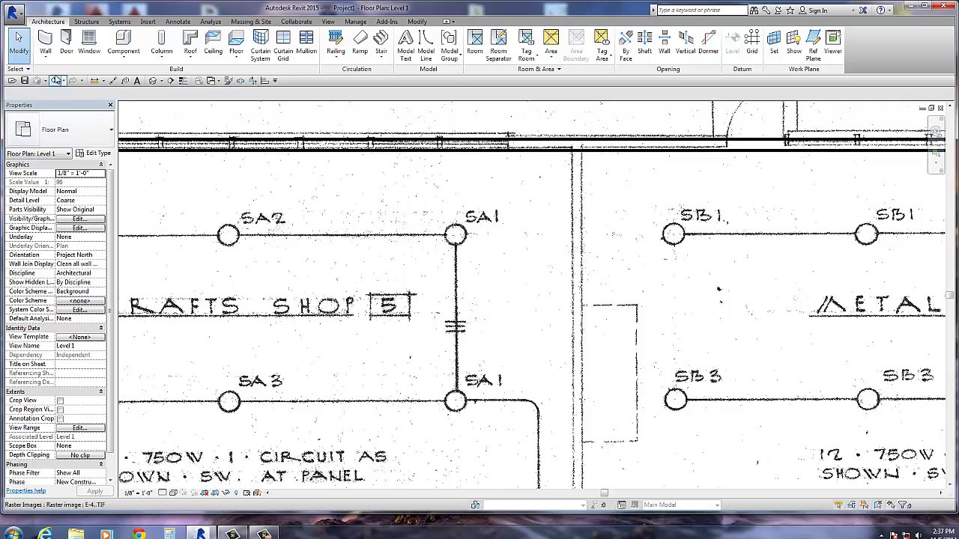
pyautogui.click(48, 60)
pyautogui.click(63, 75)
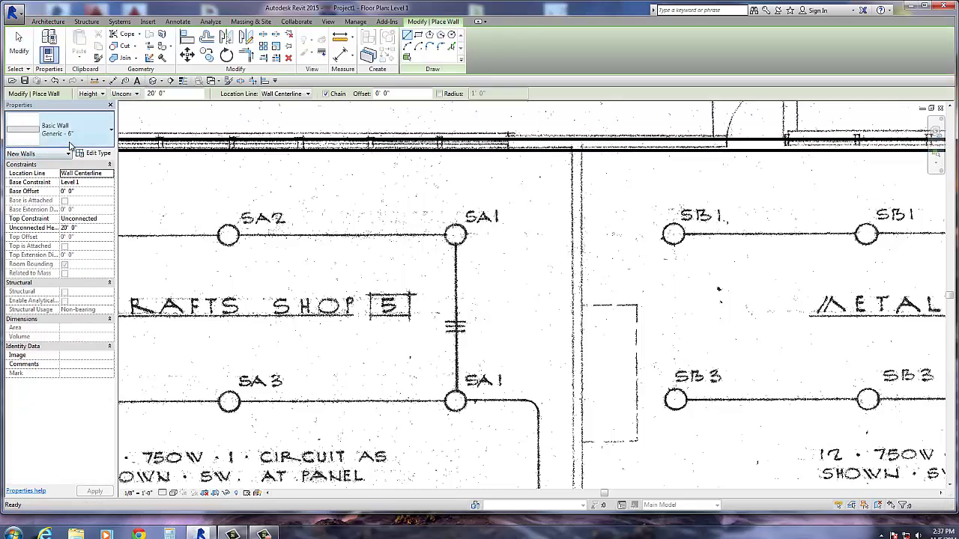
pyautogui.click(67, 129)
pyautogui.click(71, 342)
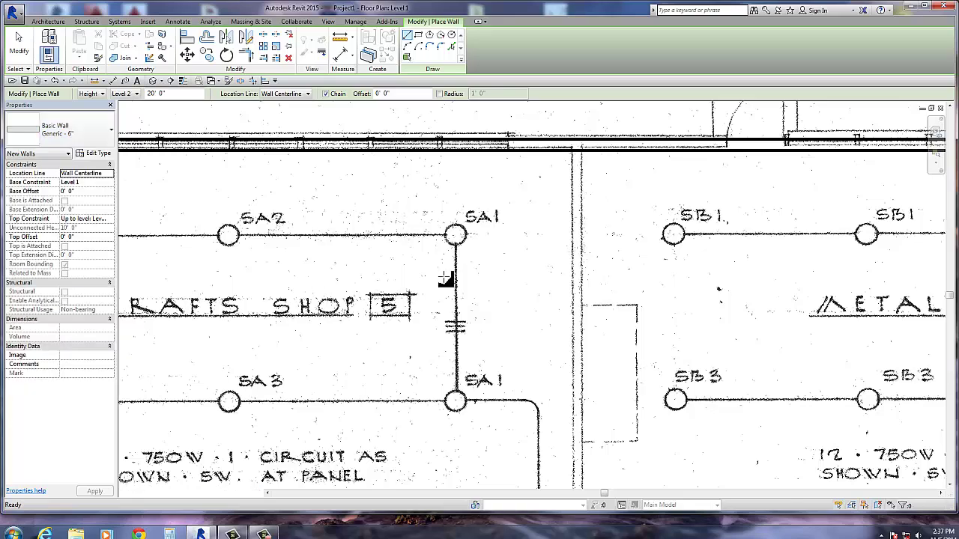
# Draw the partition between the Crafts Shop and Metal Shop from the upper exterior wall down to STOR. 4's upper corner.
pyautogui.scroll(2, 581, 170)
pyautogui.click(538, 115)
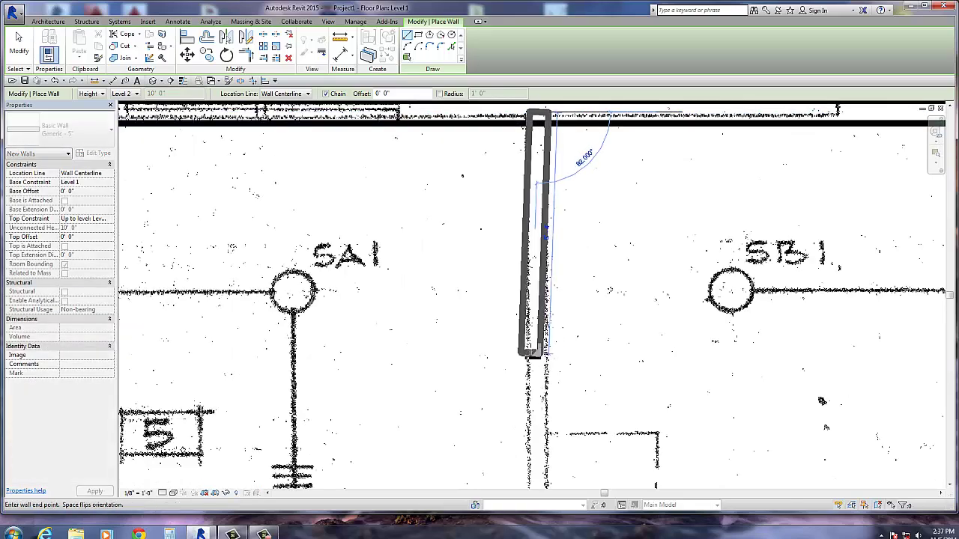
pyautogui.moveTo(532, 344); pyautogui.dragTo(544, 167, button='middle')
pyautogui.scroll(-3, 552, 433)
pyautogui.moveTo(553, 433); pyautogui.dragTo(295, 188, button='middle')
pyautogui.scroll(2, 558, 215)
pyautogui.scroll(2, 558, 215)
pyautogui.click(557, 206)
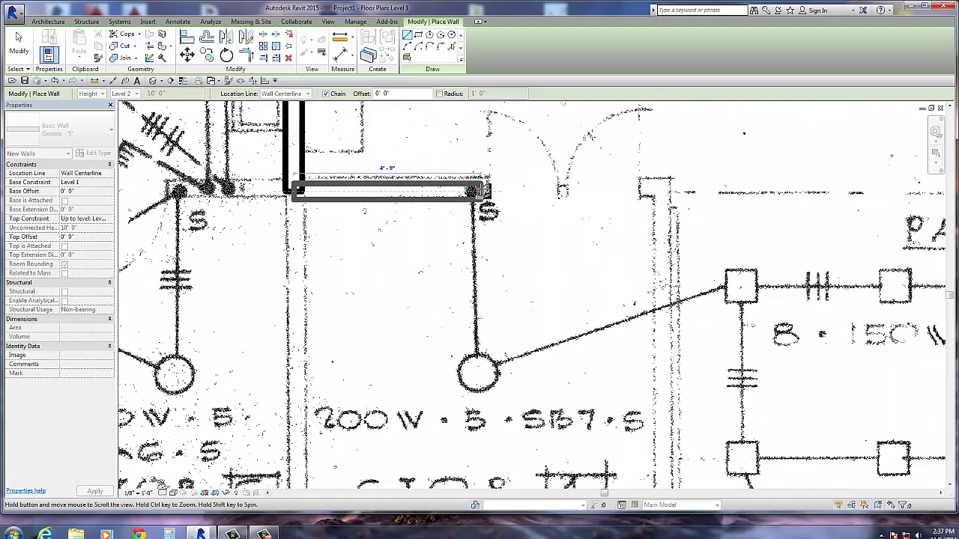
# Continue the partition along the upper side of STOR. 4 and down its far side to the lower exterior wall.
pyautogui.click(664, 191)
pyautogui.moveTo(624, 401); pyautogui.dragTo(617, 247, button='middle')
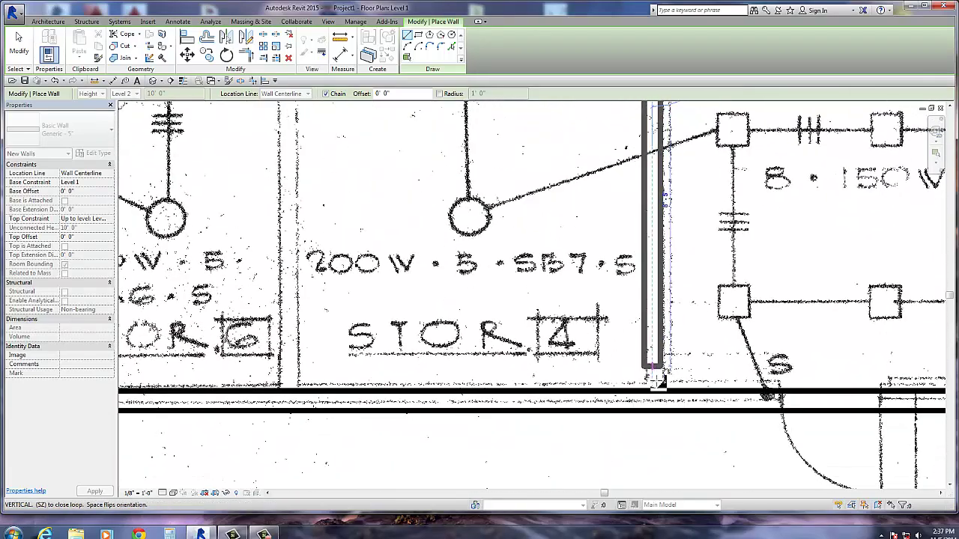
pyautogui.click(657, 396)
pyautogui.press('Escape')
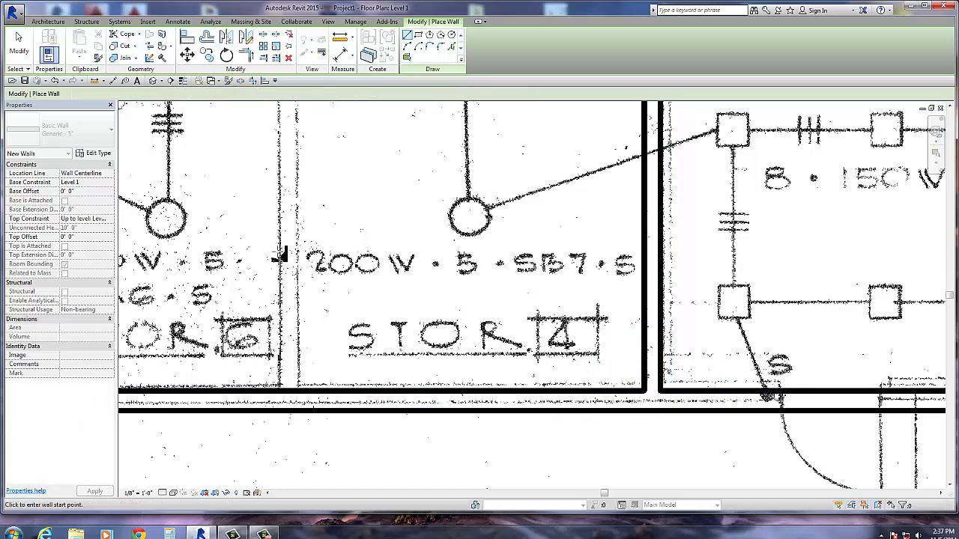
# Extend STOR. 4's upper partition across STOR. 6 to STOR. 6's far side, making it about 15'-5" long.
pyautogui.scroll(-2, 285, 255)
pyautogui.moveTo(419, 239); pyautogui.dragTo(596, 297, button='middle')
pyautogui.scroll(1, 445, 199)
pyautogui.press('Escape')
pyautogui.click(479, 170)
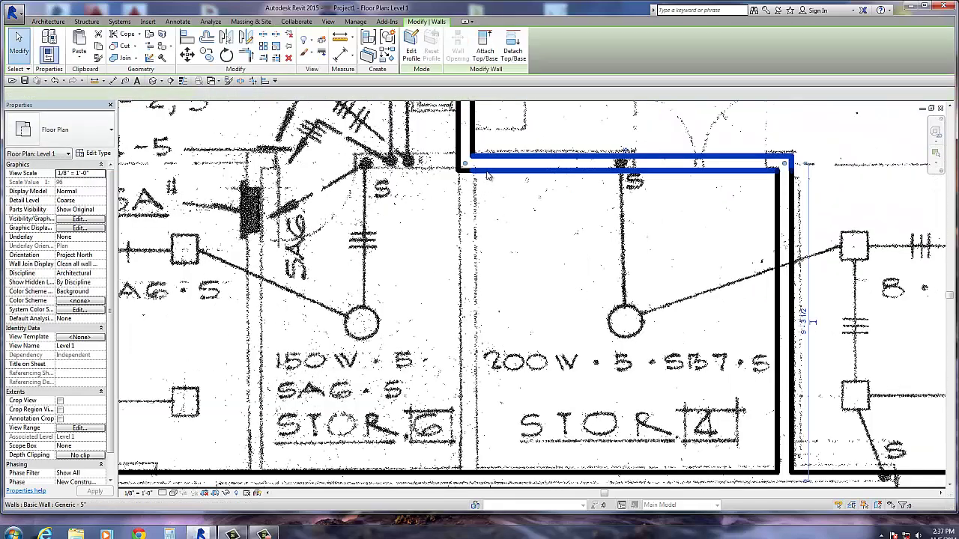
pyautogui.moveTo(466, 165); pyautogui.dragTo(346, 168)
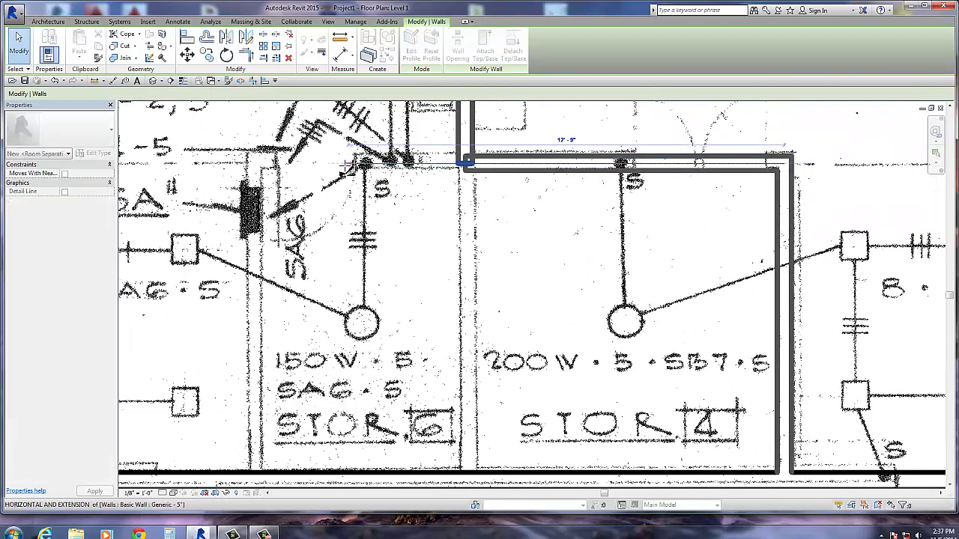
pyautogui.moveTo(257, 165); pyautogui.dragTo(257, 165)
# Create a similar 5" wall down STOR. 6's outer side, from the extended partition's end to the lower exterior wall.
pyautogui.rightClick(262, 169)
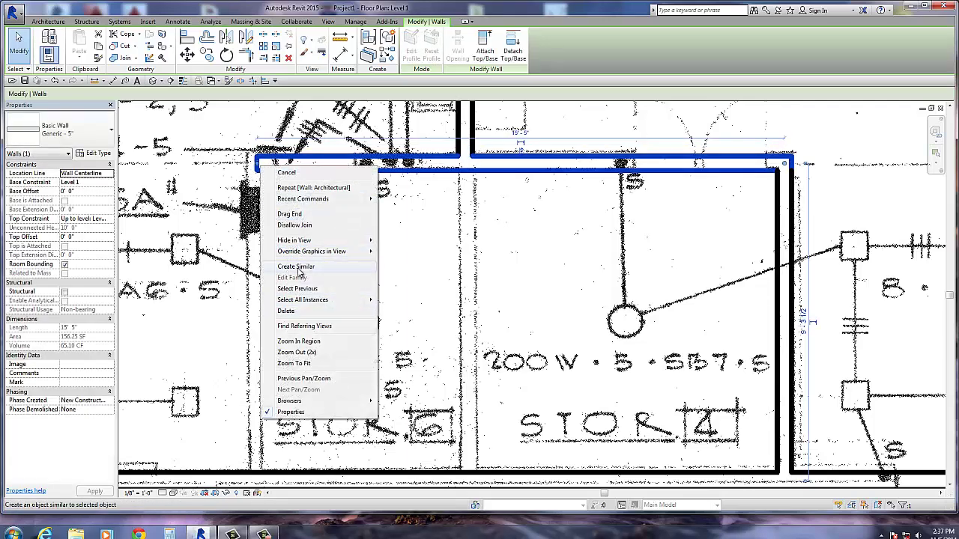
pyautogui.click(299, 268)
pyautogui.click(257, 164)
pyautogui.moveTo(262, 337); pyautogui.dragTo(292, 224, button='middle')
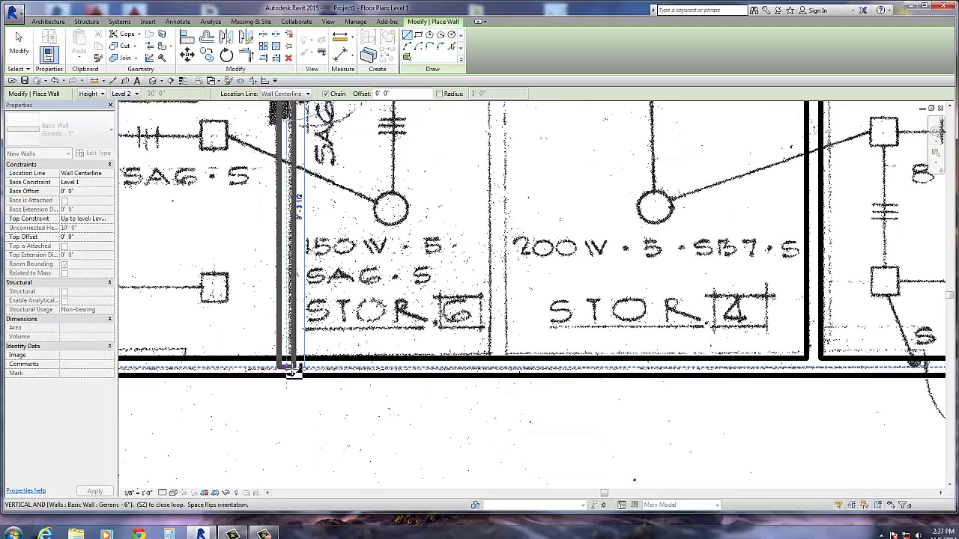
pyautogui.click(294, 371)
pyautogui.scroll(-2, 214, 413)
pyautogui.press('Escape')
pyautogui.press('Escape')
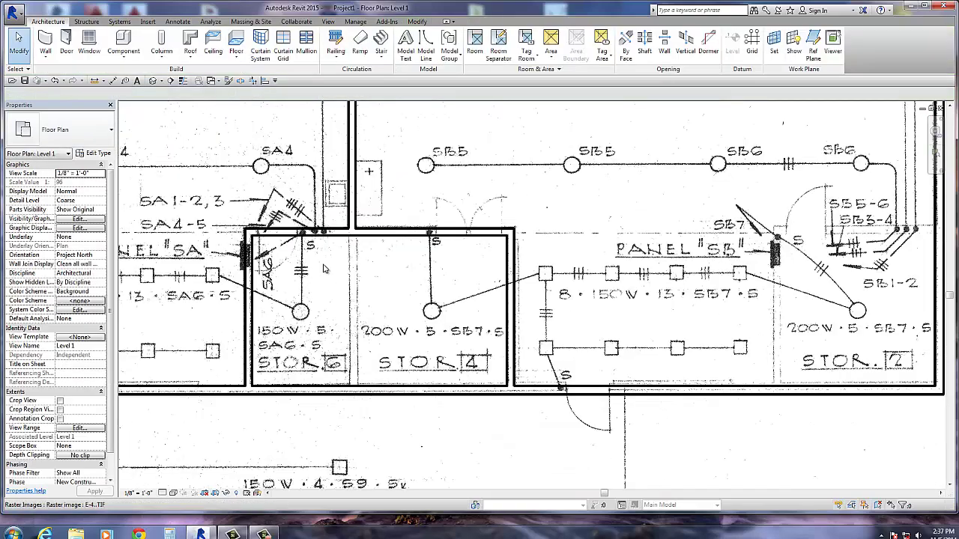
# Nudge the scanned floor plan image up slightly behind the STOR. 4 and STOR. 6 walls.
pyautogui.scroll(3, 292, 239)
pyautogui.click(465, 209)
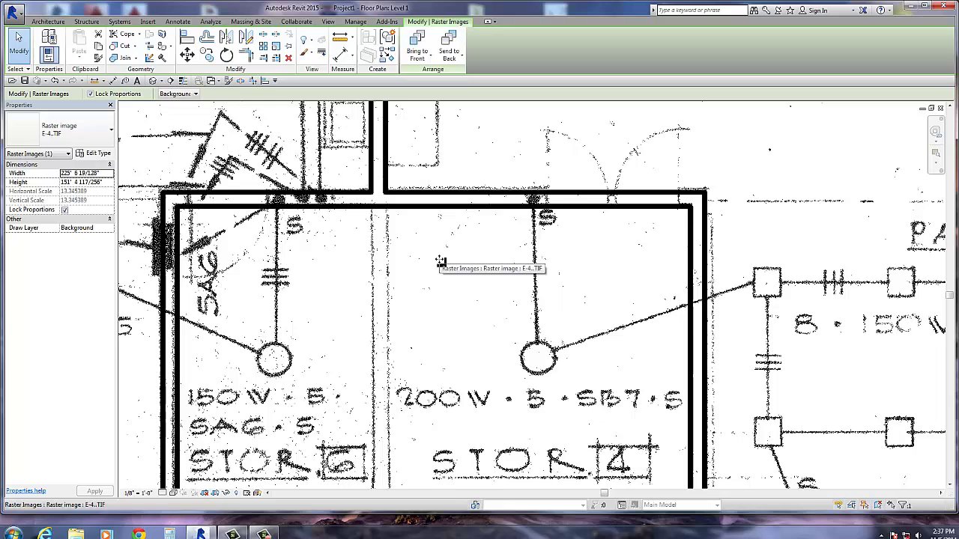
pyautogui.press('Up')
pyautogui.press('Escape')
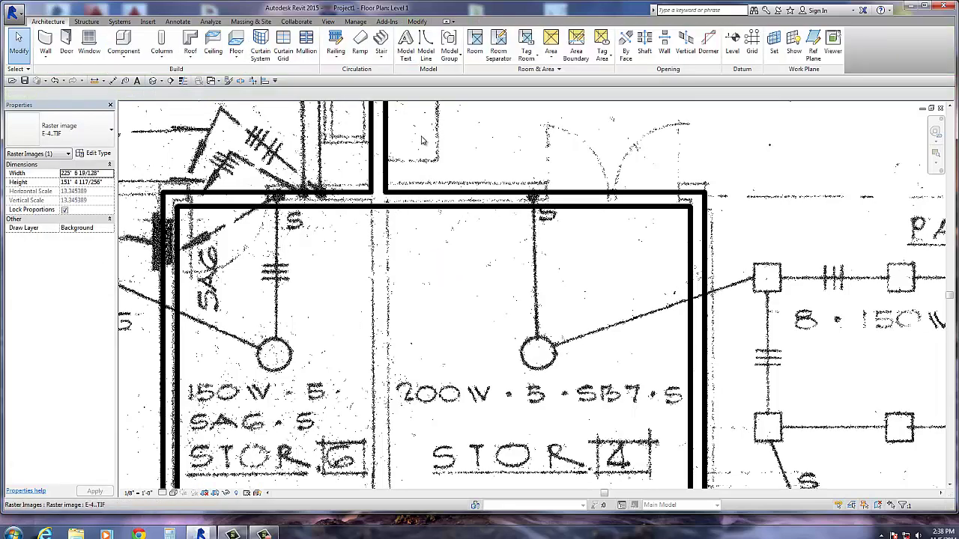
# Undo the image nudge and restore the STOR. 6 side partition that is undone with it.
pyautogui.click(60, 84)
pyautogui.click(60, 84)
pyautogui.click(59, 84)
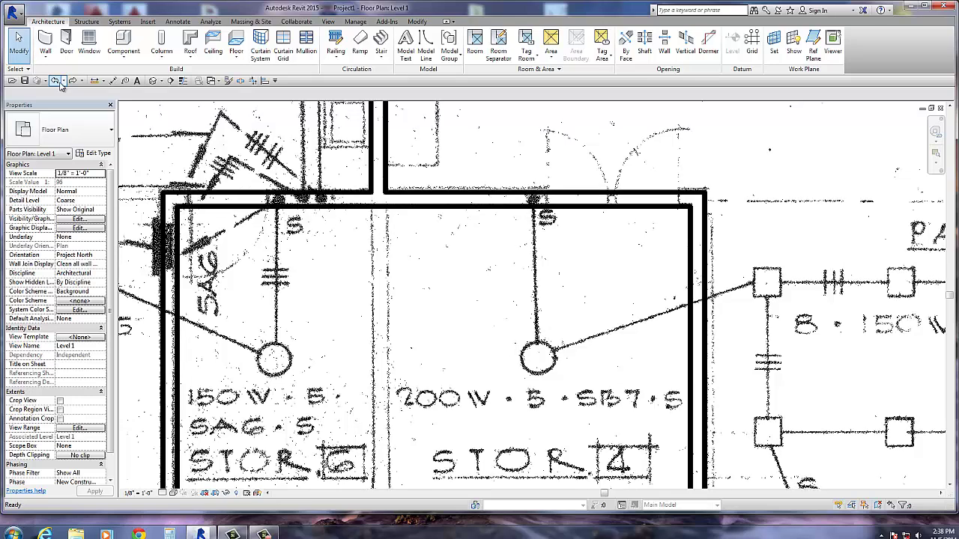
pyautogui.click(61, 84)
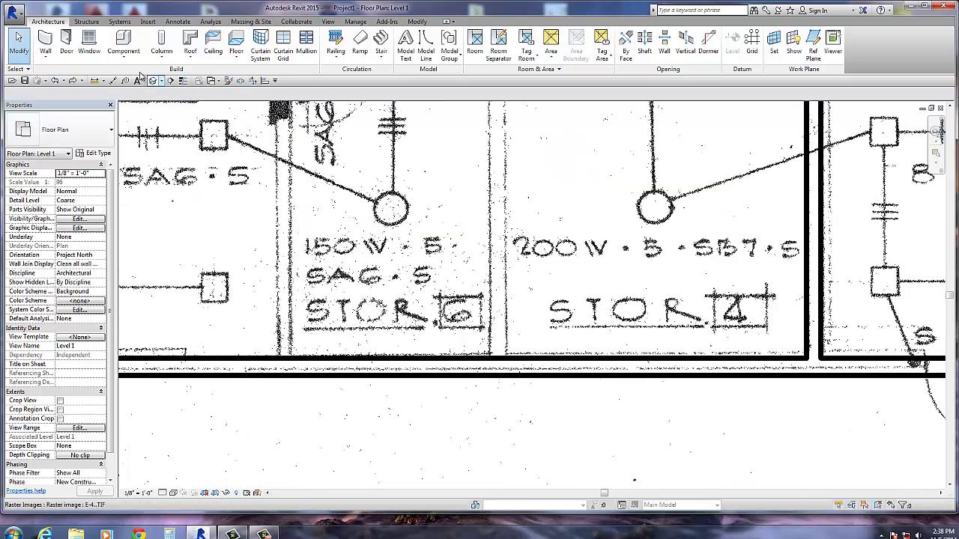
pyautogui.click(74, 81)
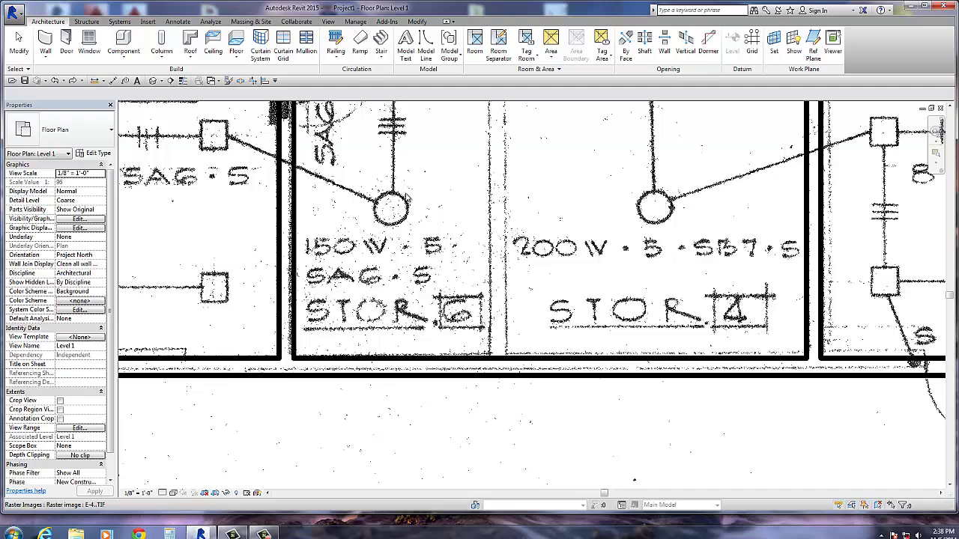
# Nudge the upper partition of STOR. 6 and STOR. 4 up slightly, toward the scanned wall line.
pyautogui.moveTo(414, 200); pyautogui.dragTo(388, 403, button='middle')
pyautogui.click(436, 262)
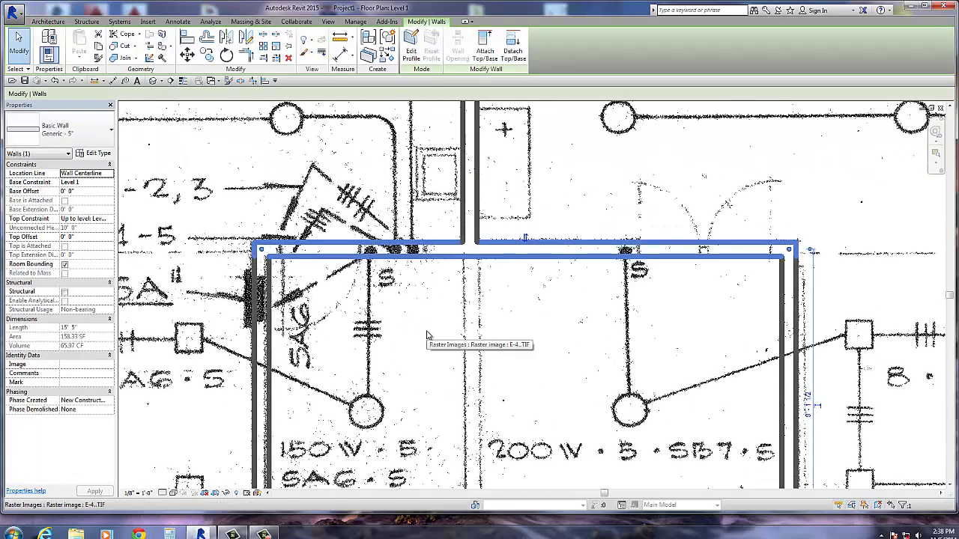
pyautogui.press('Escape')
pyautogui.scroll(-2, 427, 335)
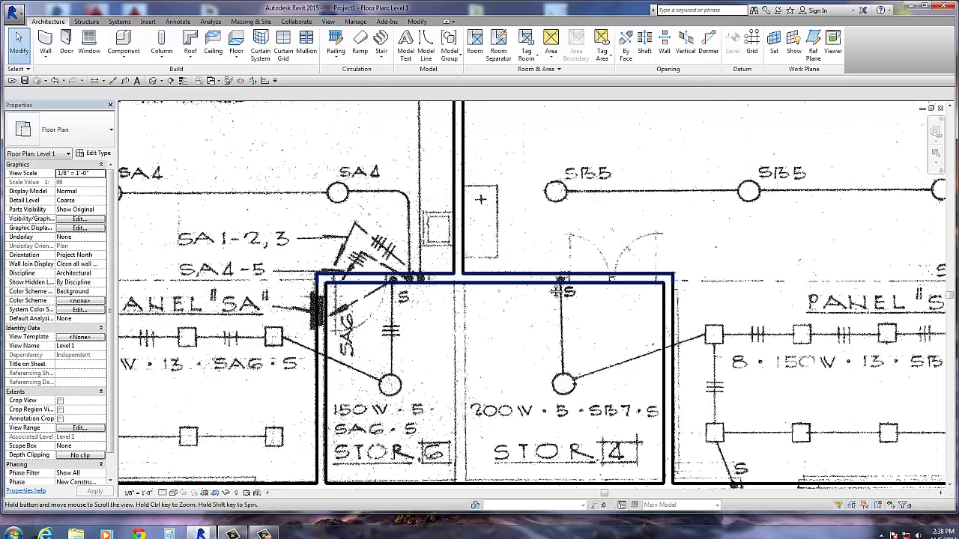
pyautogui.moveTo(369, 278); pyautogui.dragTo(373, 306, button='middle')
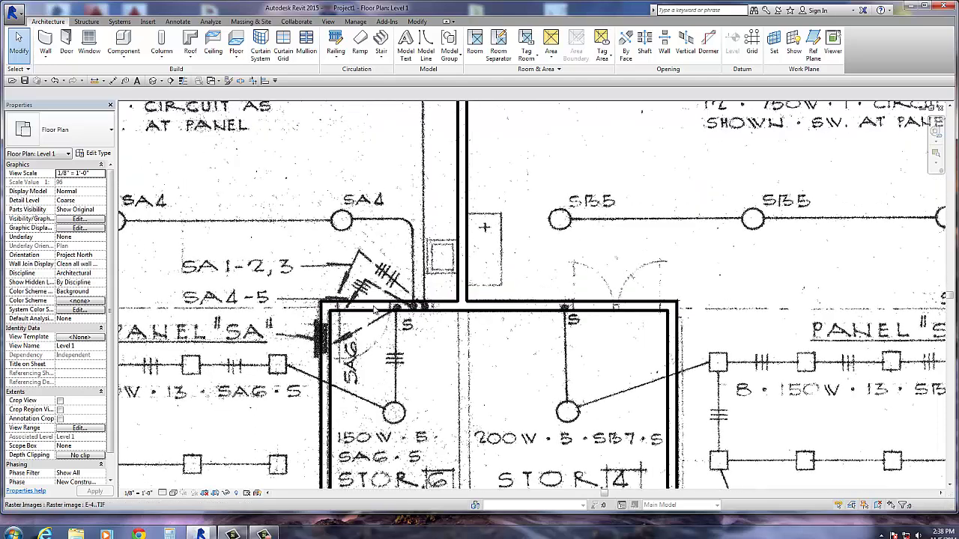
# Place a Single-Flush 36" x 84" door in the Metal Shop's upper exterior wall, over the scanned door opening.
pyautogui.click(47, 53)
pyautogui.click(66, 45)
pyautogui.click(66, 45)
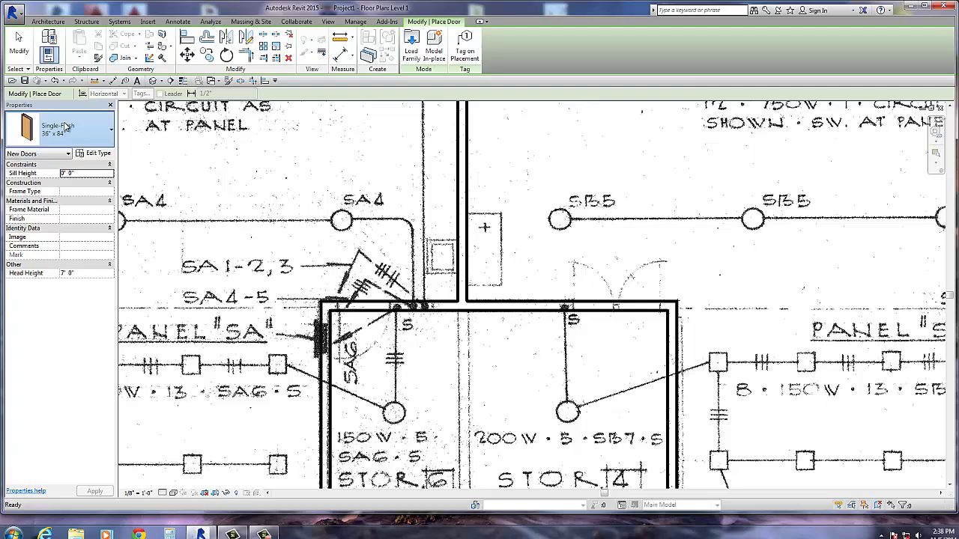
pyautogui.click(66, 126)
pyautogui.click(403, 253)
pyautogui.scroll(-3, 430, 382)
pyautogui.moveTo(473, 247); pyautogui.dragTo(471, 434, button='middle')
pyautogui.scroll(5, 572, 218)
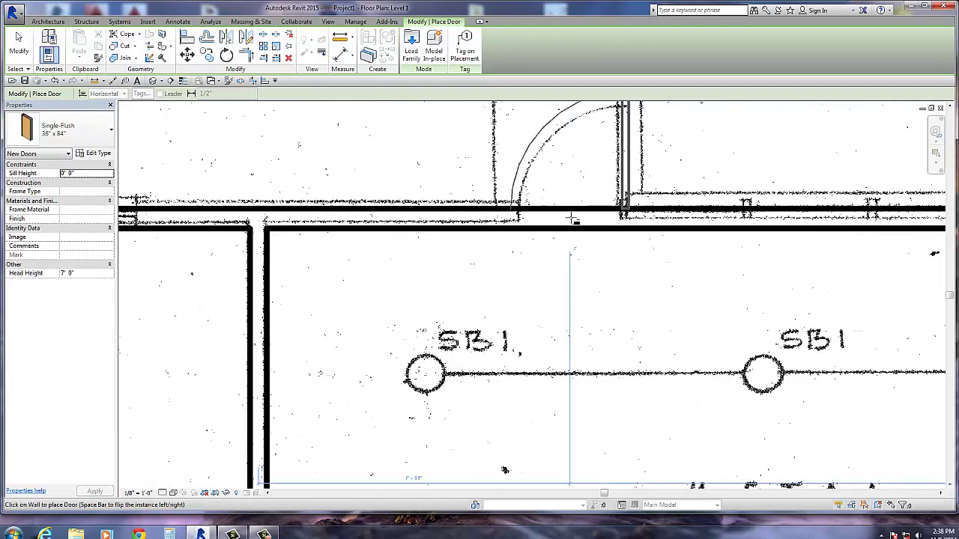
pyautogui.scroll(-3, 561, 278)
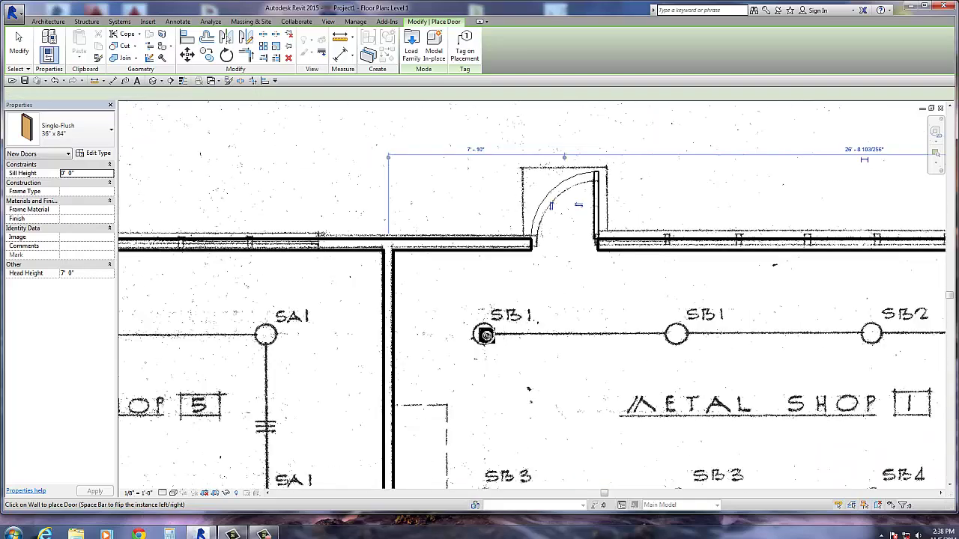
# Place another Single-Flush 36" x 84" door at the scanned opening in the Crafts Shop's upper exterior wall.
pyautogui.moveTo(484, 336); pyautogui.dragTo(839, 286, button='middle')
pyautogui.scroll(-3, 839, 286)
pyautogui.scroll(2, 447, 217)
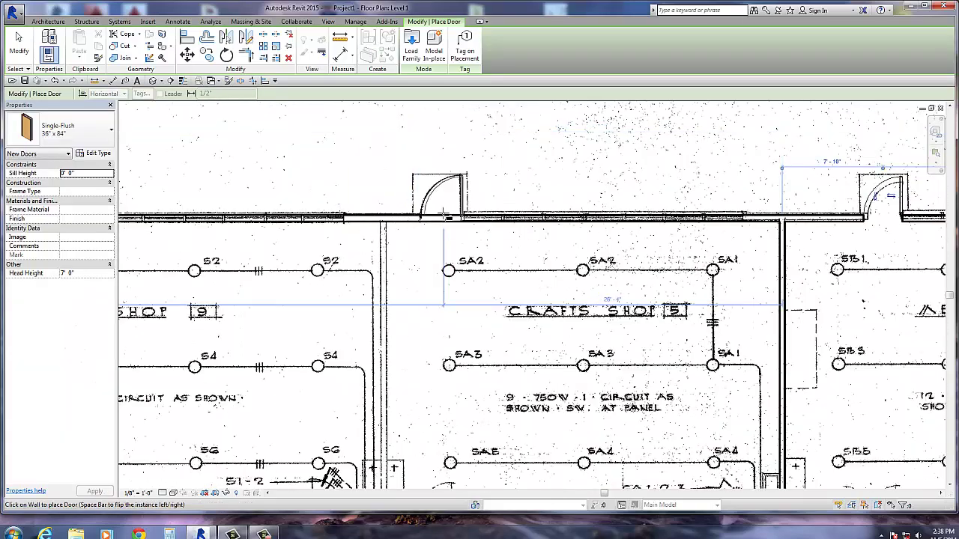
pyautogui.click(444, 215)
pyautogui.moveTo(283, 291); pyautogui.dragTo(830, 306, button='middle')
pyautogui.scroll(3, 516, 274)
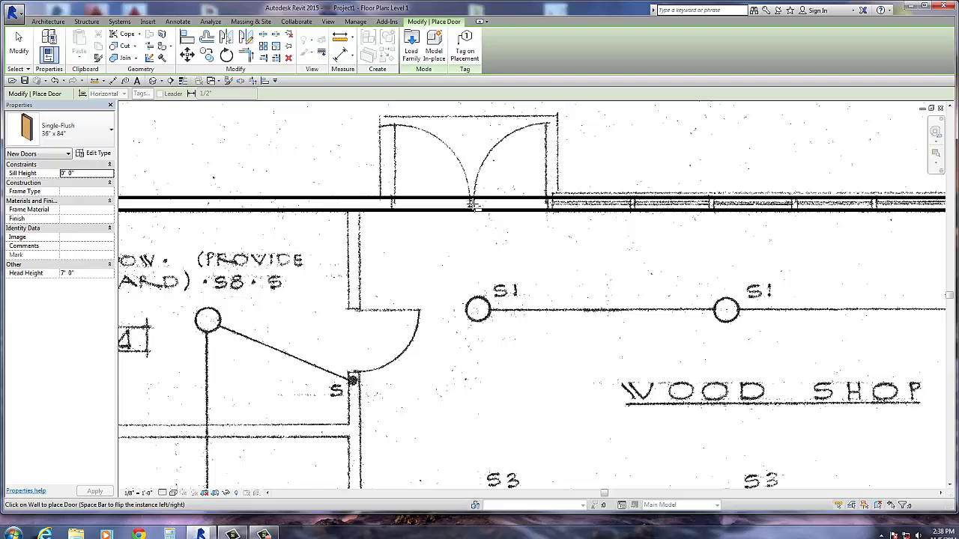
pyautogui.scroll(-3, 442, 304)
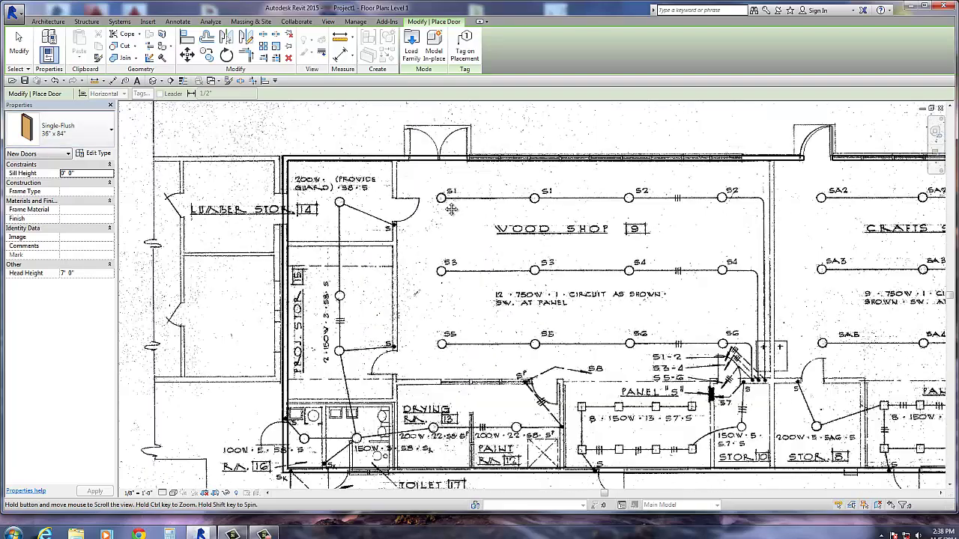
pyautogui.moveTo(414, 232); pyautogui.dragTo(434, 230, button='middle')
pyautogui.scroll(2, 414, 194)
pyautogui.press('Escape')
pyautogui.press('Escape')
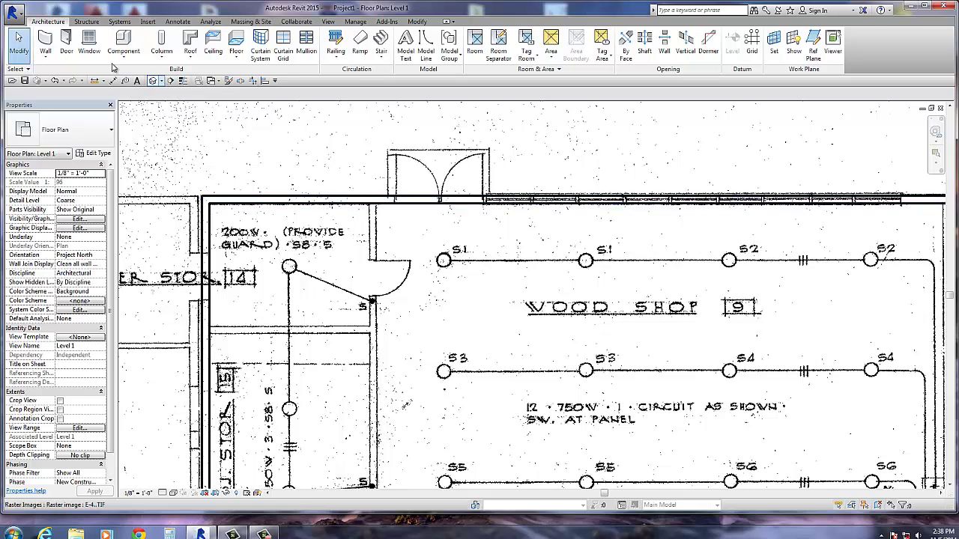
# Draw a Generic - 5" partition from the Wood Shop's upper exterior wall down to PROJ. STOR. 15's upper corner, then across to the outer side wall.
pyautogui.press('w')
pyautogui.press('a')
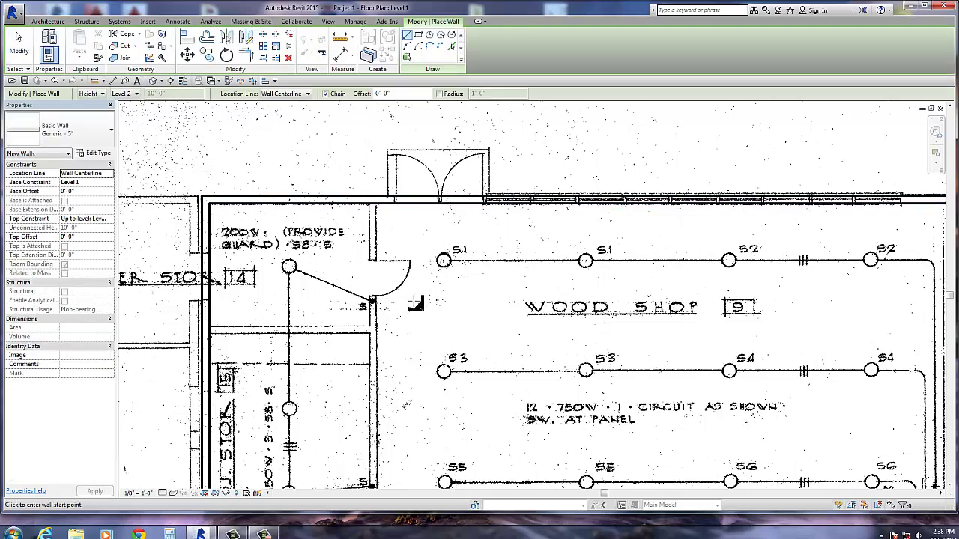
pyautogui.scroll(2, 415, 303)
pyautogui.click(350, 147)
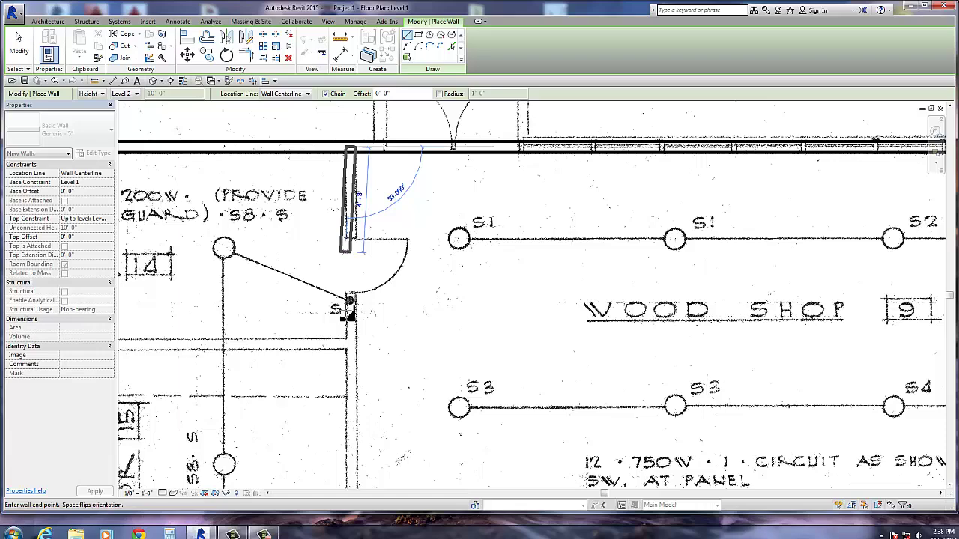
pyautogui.moveTo(350, 353); pyautogui.dragTo(380, 241, button='middle')
pyautogui.click(380, 238)
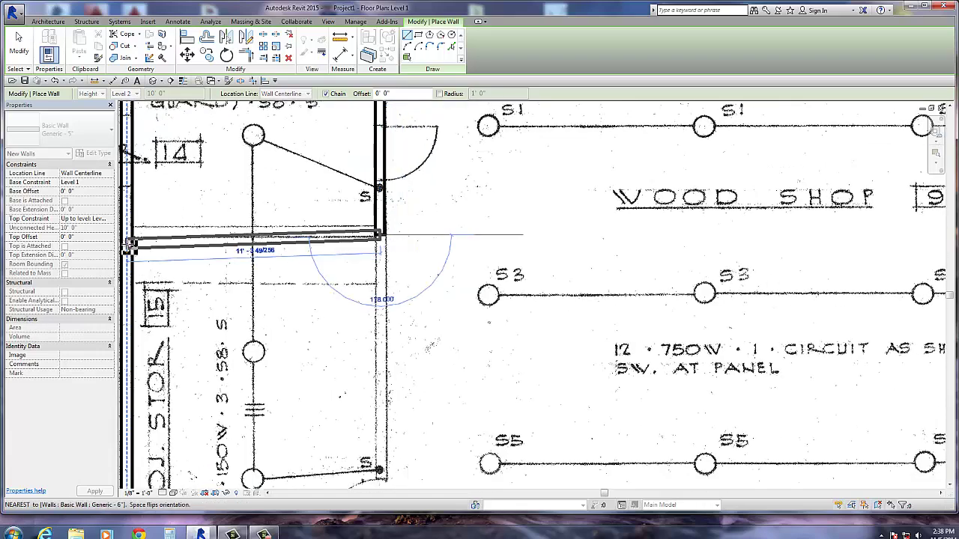
pyautogui.click(131, 239)
pyautogui.press('Escape')
# Draw the partition about 15'-11" down PROJ. STOR. 15's Wood Shop side, then along its lower side to the outer side wall.
pyautogui.moveTo(299, 320); pyautogui.dragTo(327, 240, button='middle')
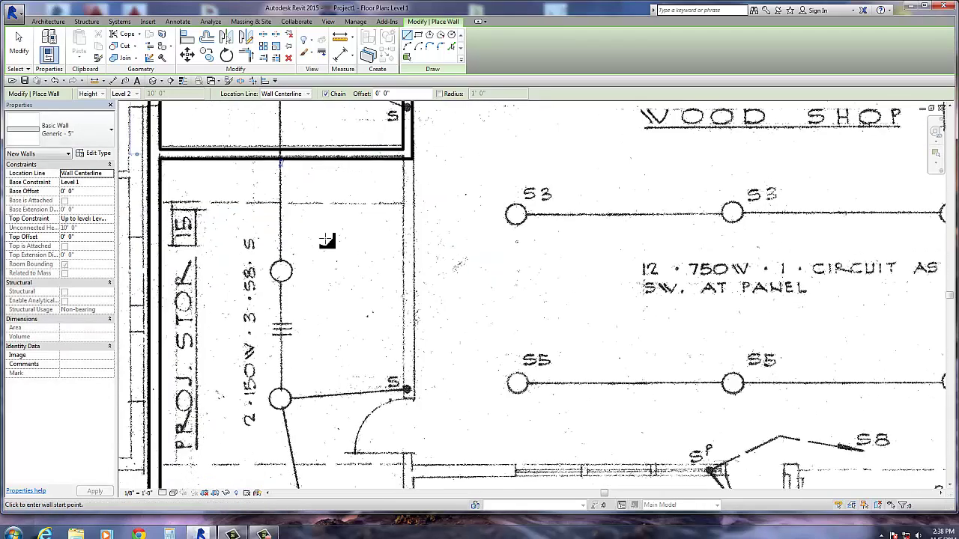
pyautogui.click(407, 153)
pyautogui.press('Escape')
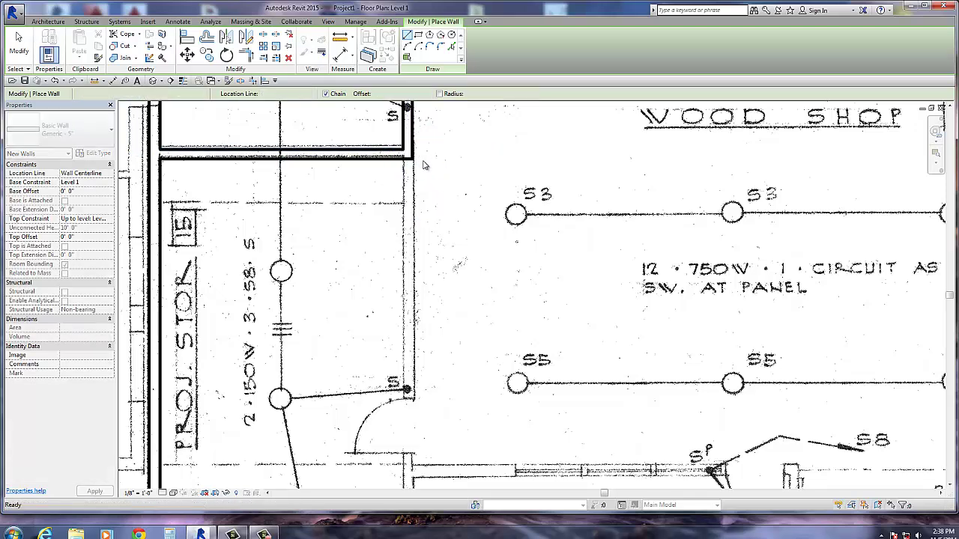
pyautogui.click(407, 155)
pyautogui.moveTo(406, 426); pyautogui.dragTo(424, 242, button='middle')
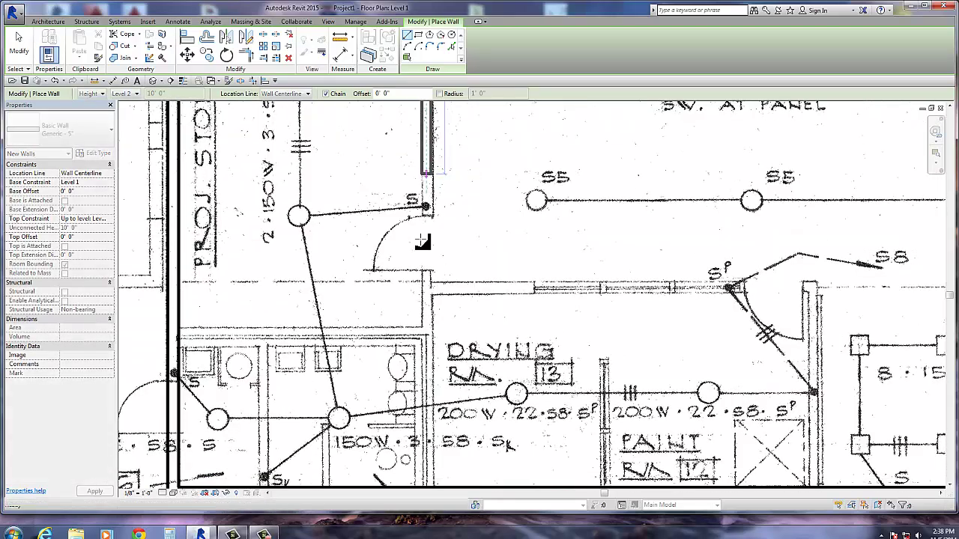
pyautogui.click(428, 331)
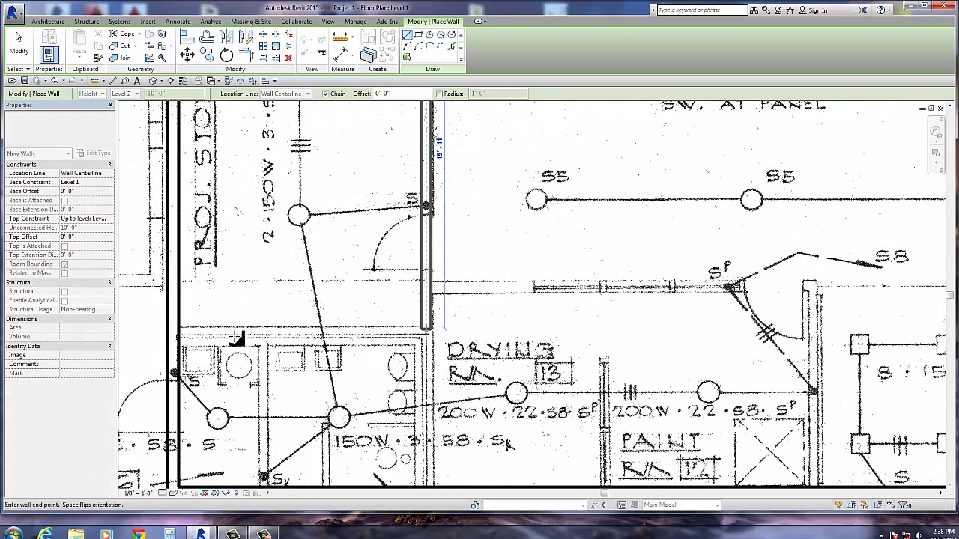
pyautogui.click(174, 334)
pyautogui.press('Escape')
pyautogui.press('Escape')
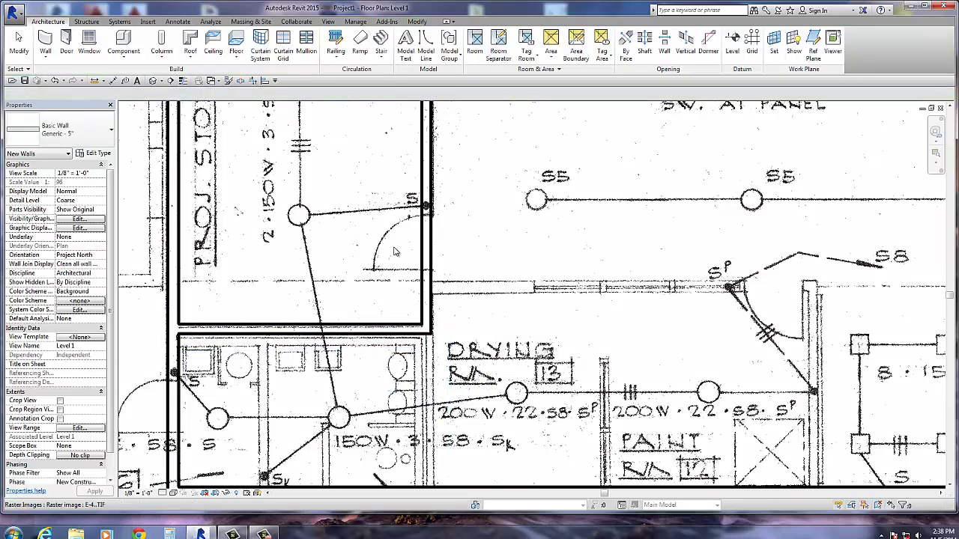
pyautogui.scroll(2, 360, 340)
pyautogui.scroll(1, 360, 341)
pyautogui.click(365, 330)
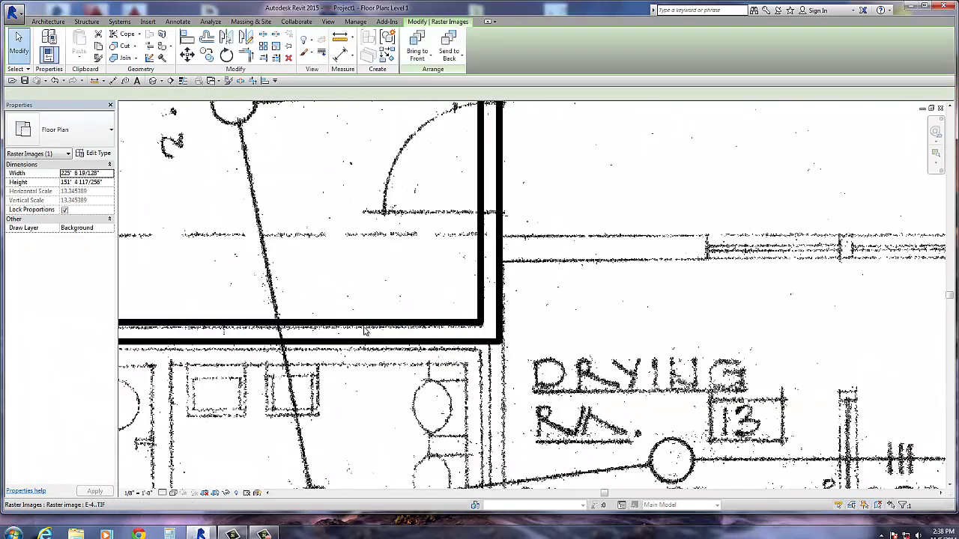
pyautogui.press('Escape')
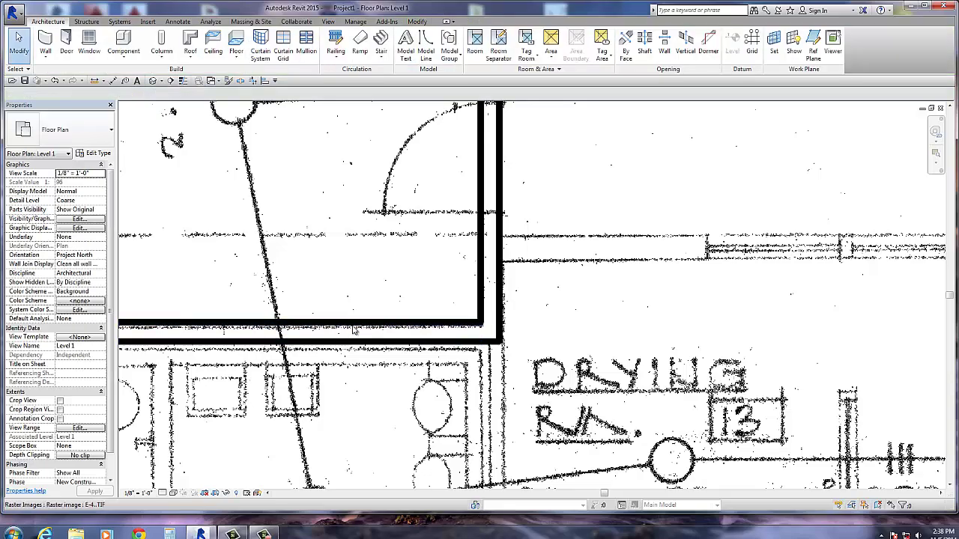
pyautogui.click(355, 330)
pyautogui.press('Escape')
# Dimension the distance between PROJ. STOR. 15's upper and lower partitions, placing the dimension outside the outer side wall.
pyautogui.scroll(-3, 367, 343)
pyautogui.moveTo(325, 224); pyautogui.dragTo(535, 374, button='middle')
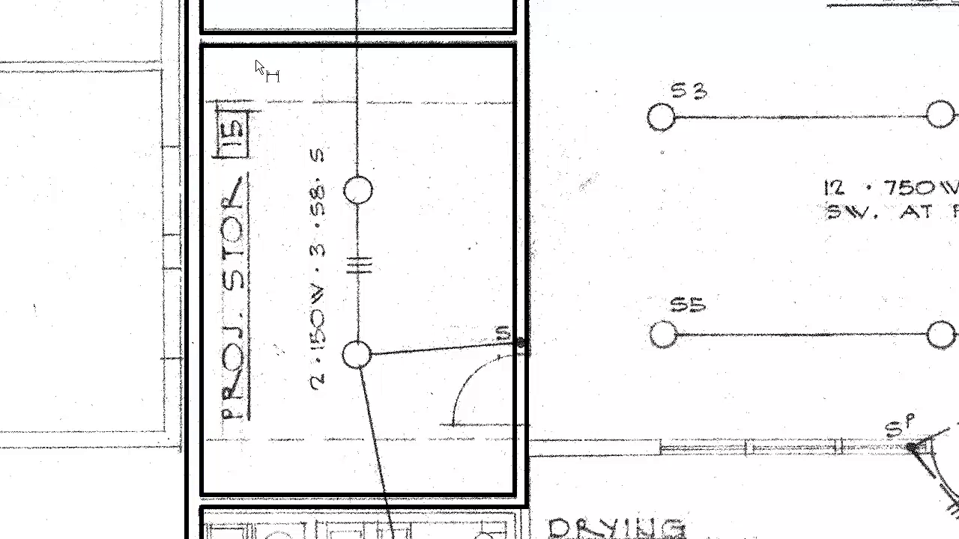
pyautogui.click(256, 47)
pyautogui.click(259, 501)
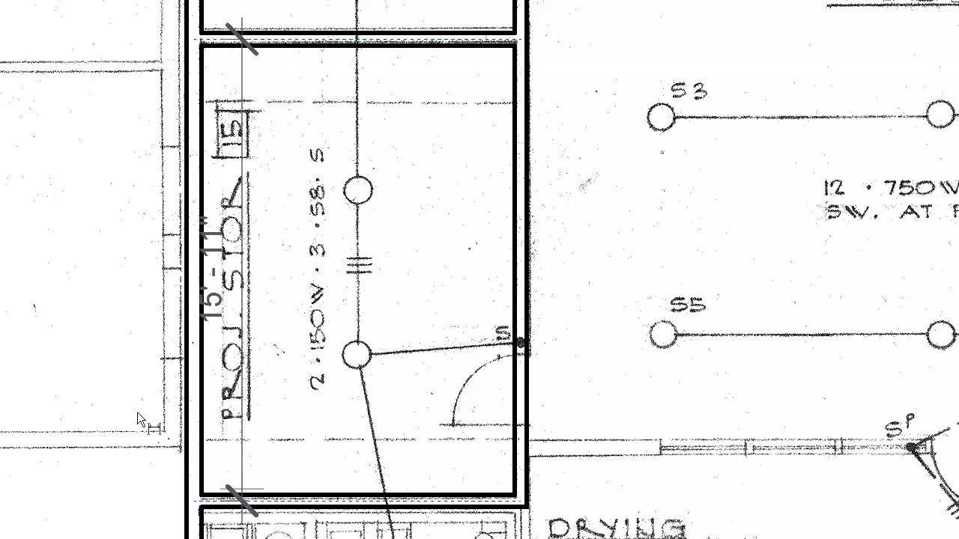
pyautogui.click(61, 381)
# Select PROJ. STOR. 15's lower partition and open its distance from the upper partition for editing.
pyautogui.click(266, 497)
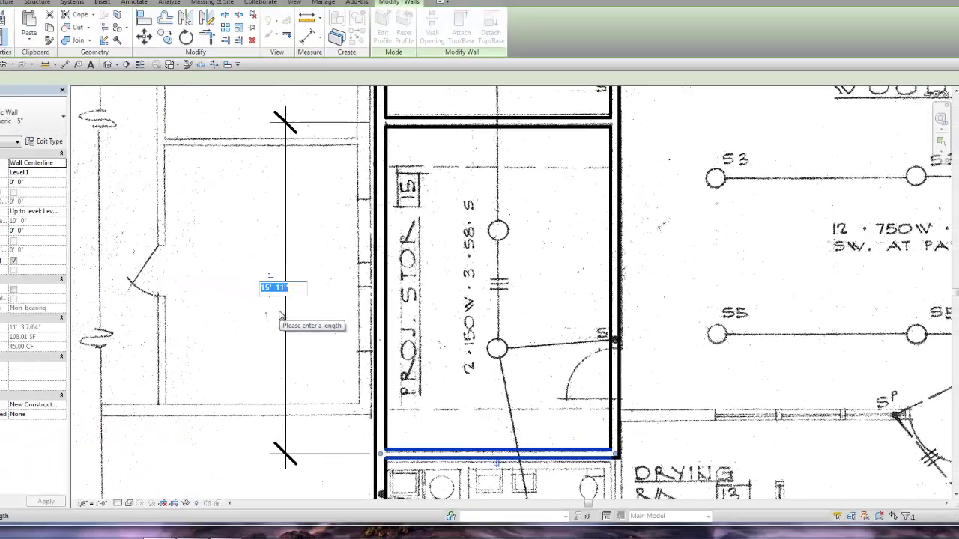
pyautogui.press('Escape')
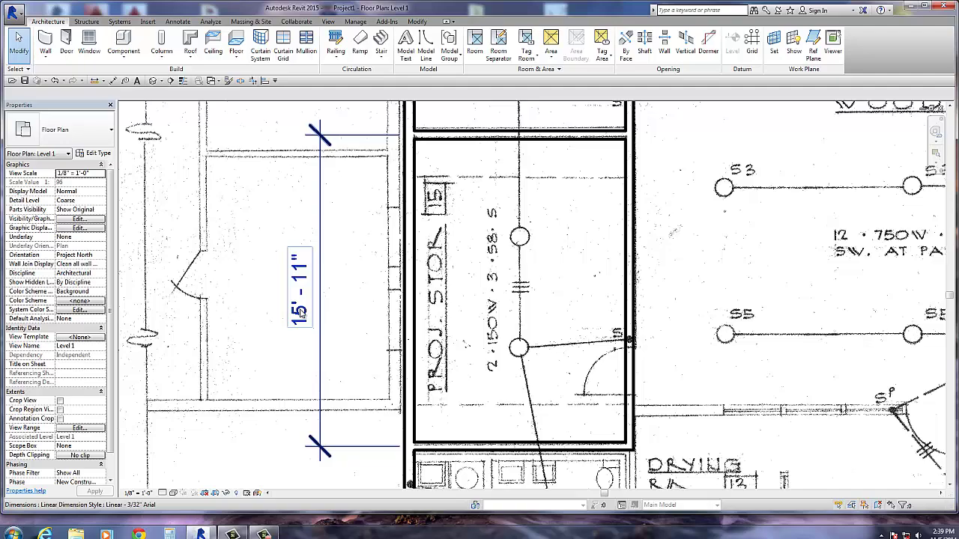
pyautogui.scroll(-3, 286, 359)
pyautogui.scroll(-3, 591, 422)
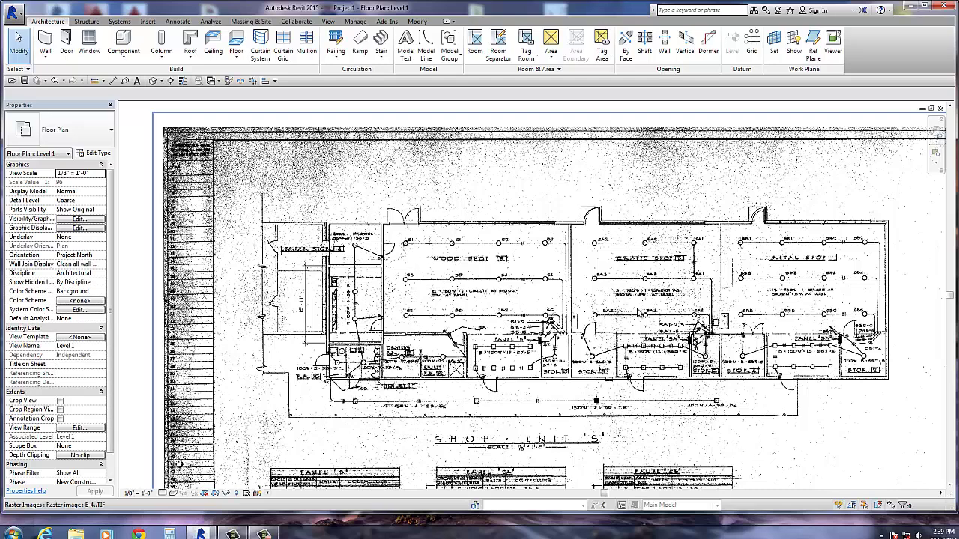
# Draw a Generic - 5" partition between the Wood Shop and Crafts Shop from the upper exterior wall to the lower exterior wall.
pyautogui.scroll(4, 555, 277)
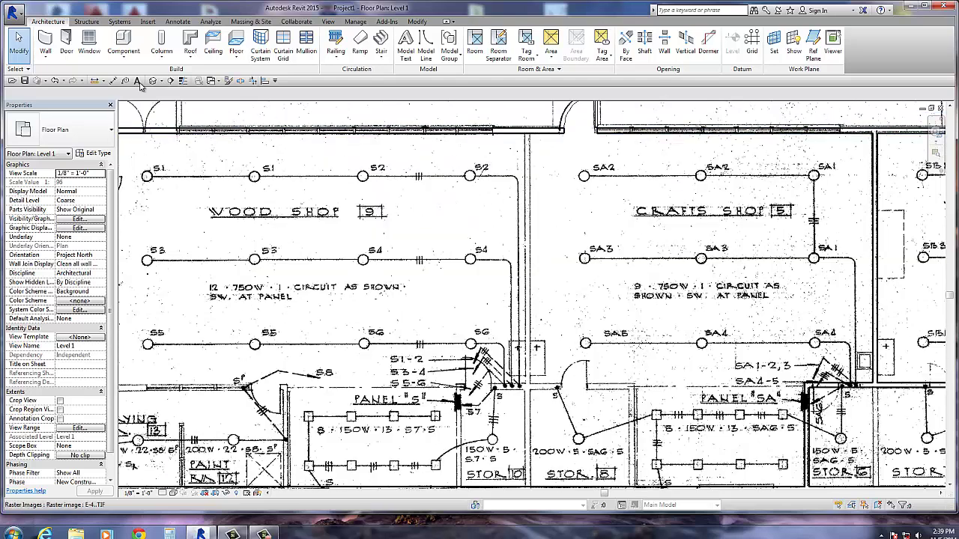
pyautogui.click(46, 57)
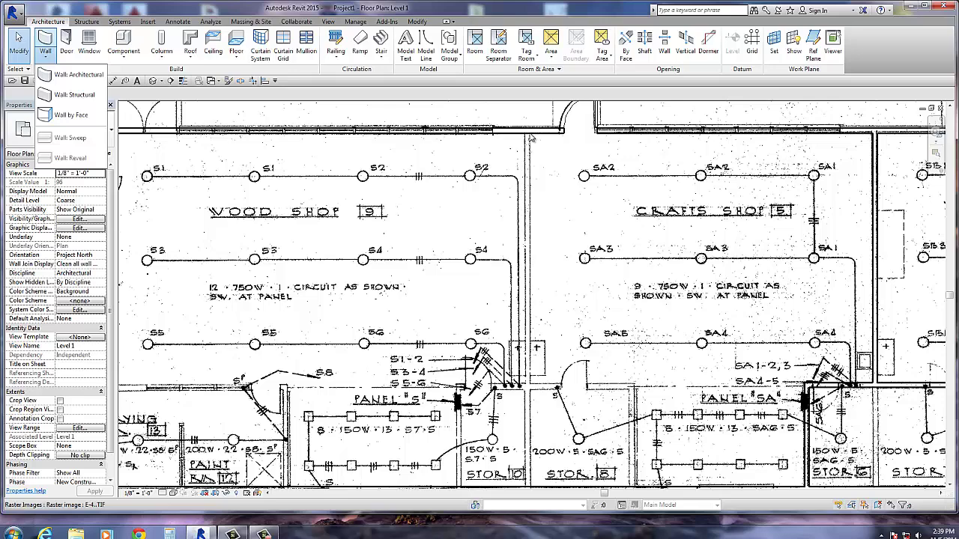
pyautogui.click(75, 74)
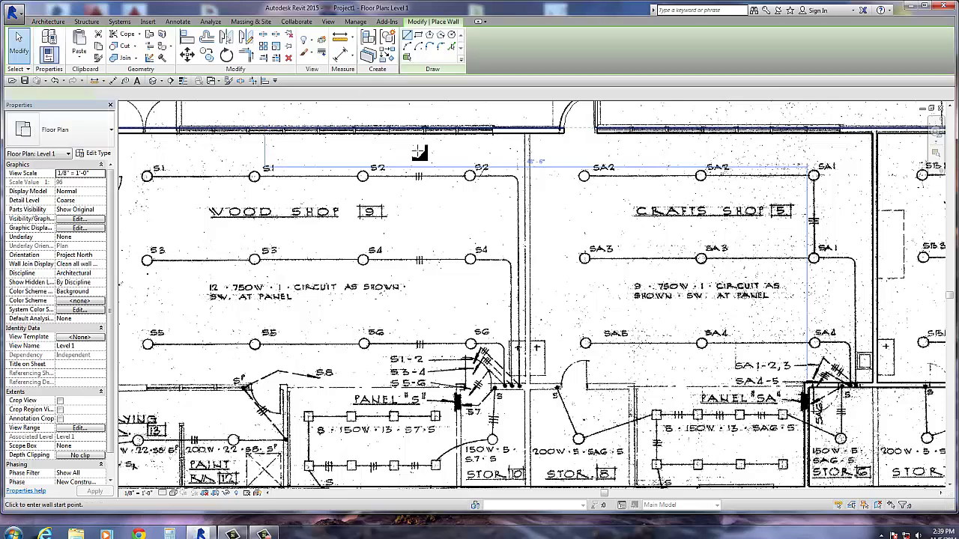
pyautogui.click(528, 131)
pyautogui.moveTo(528, 478); pyautogui.dragTo(546, 325, button='middle')
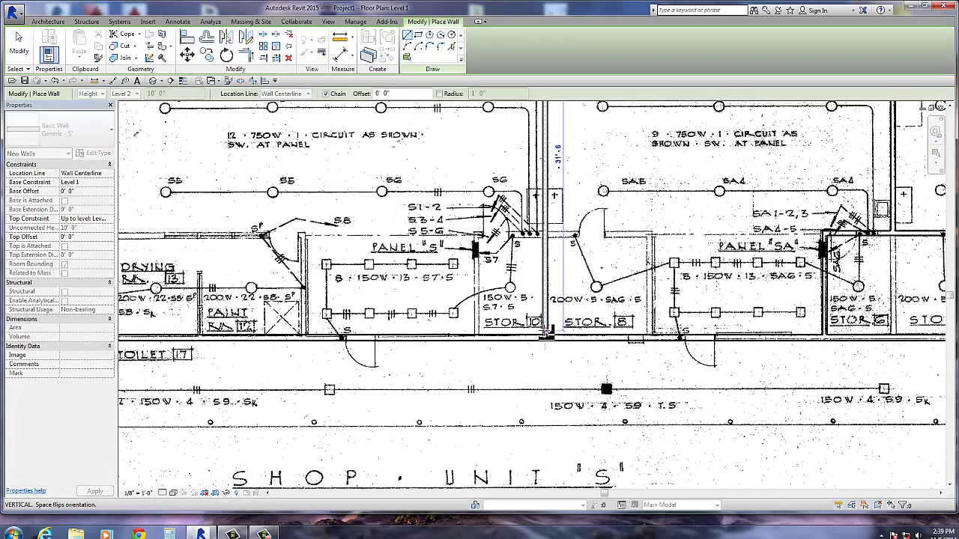
pyautogui.click(547, 341)
pyautogui.press('Escape')
# Draw the partition around STOR. 10 and STOR. 8: about 9'-3" up from the lower exterior wall, across both rooms and back down.
pyautogui.scroll(-3, 324, 412)
pyautogui.scroll(5, 322, 414)
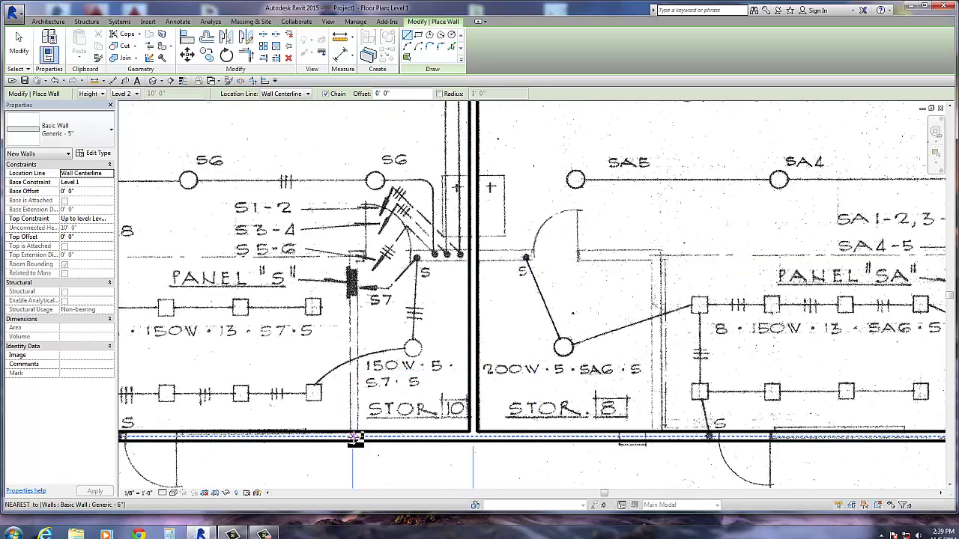
pyautogui.click(354, 440)
pyautogui.click(354, 257)
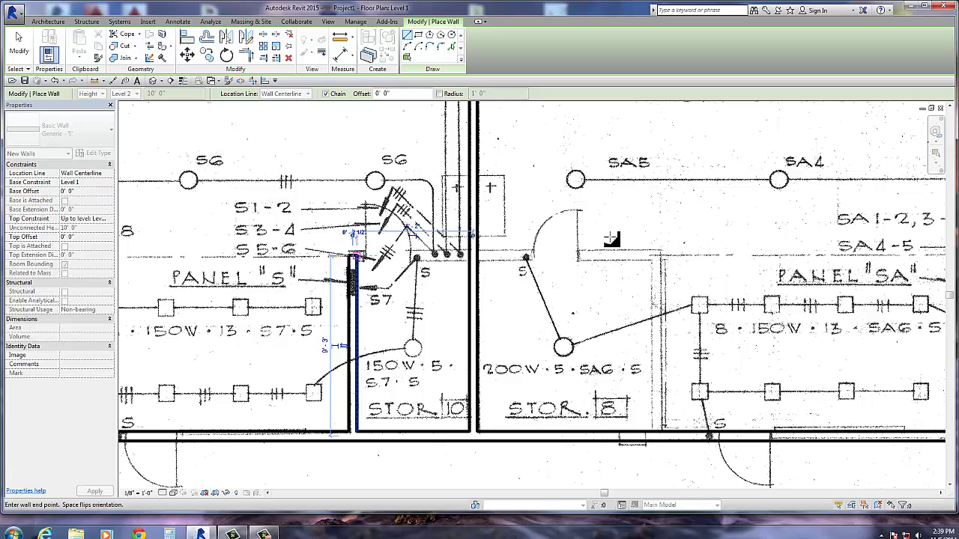
pyautogui.click(657, 256)
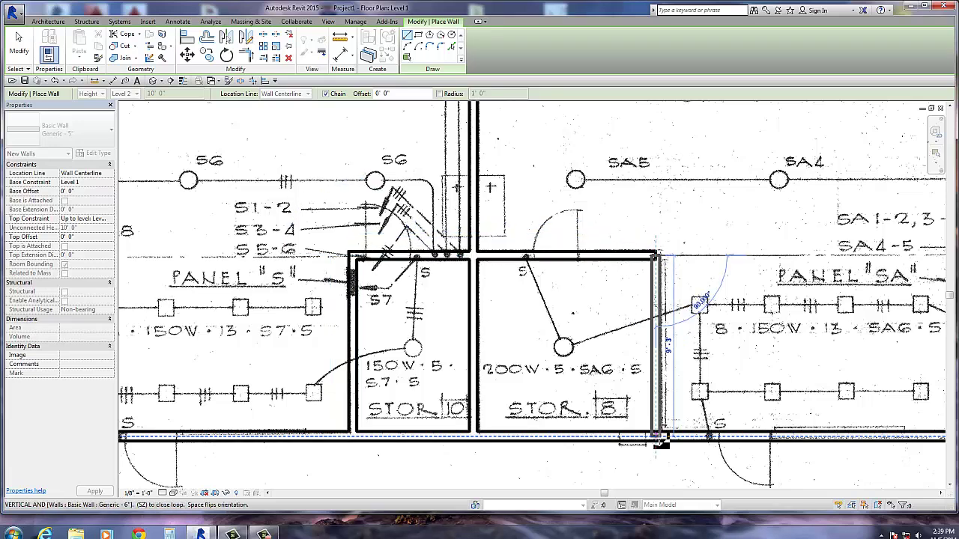
pyautogui.click(662, 441)
pyautogui.press('Escape')
pyautogui.press('Escape')
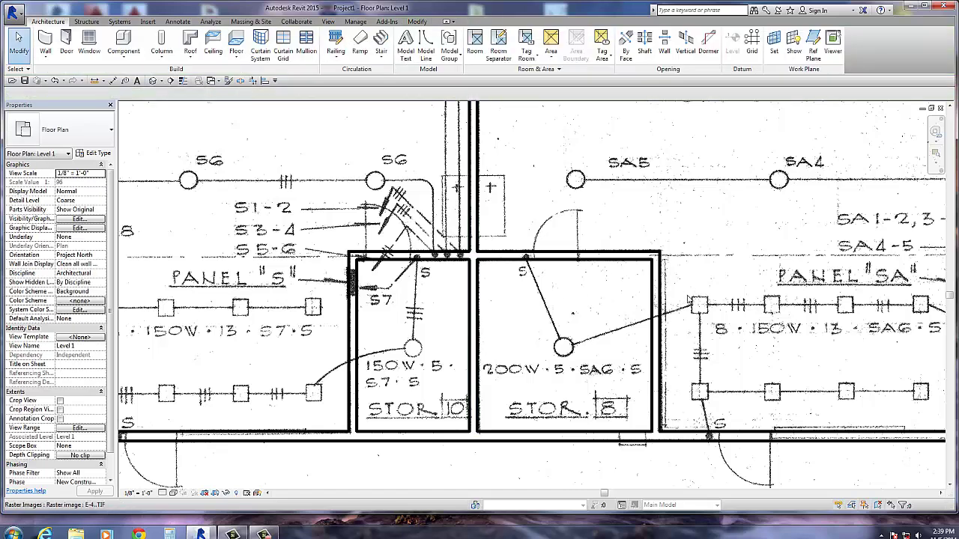
# Nudge STOR. 8's Crafts Shop side partition slightly outward onto its scanned wall line.
pyautogui.click(662, 319)
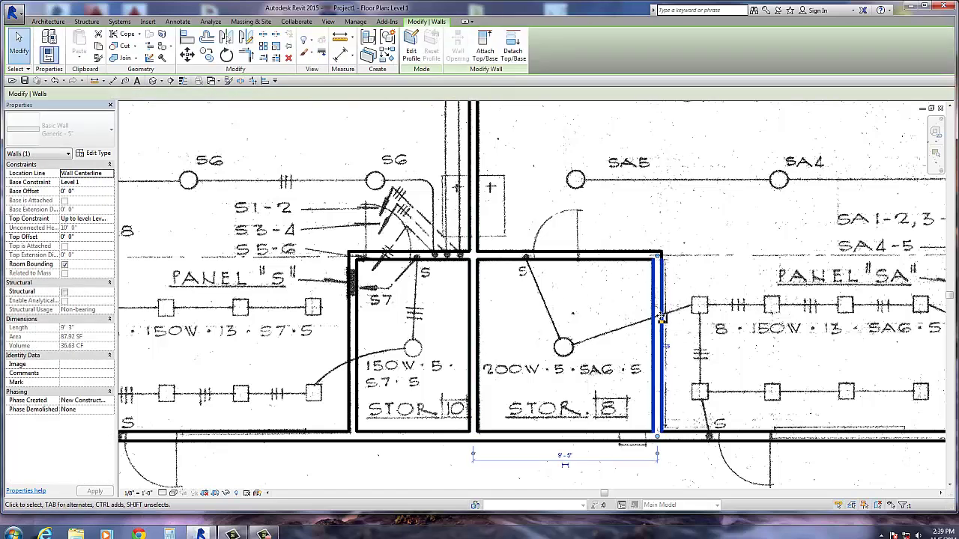
pyautogui.press('Escape')
pyautogui.scroll(-6, 285, 355)
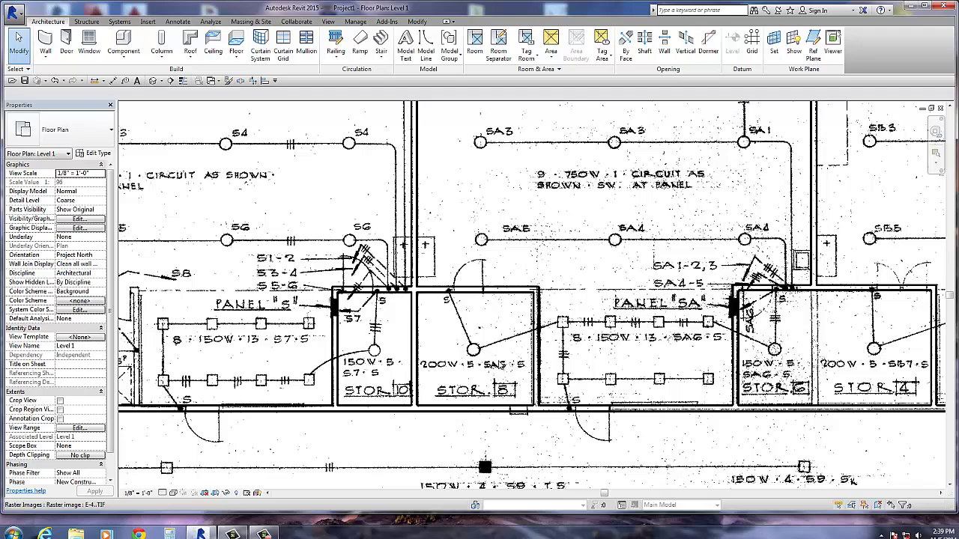
# Temporarily hide the E-4.TIF scan to view the traced walls alone, and restore it.
pyautogui.scroll(4, 468, 383)
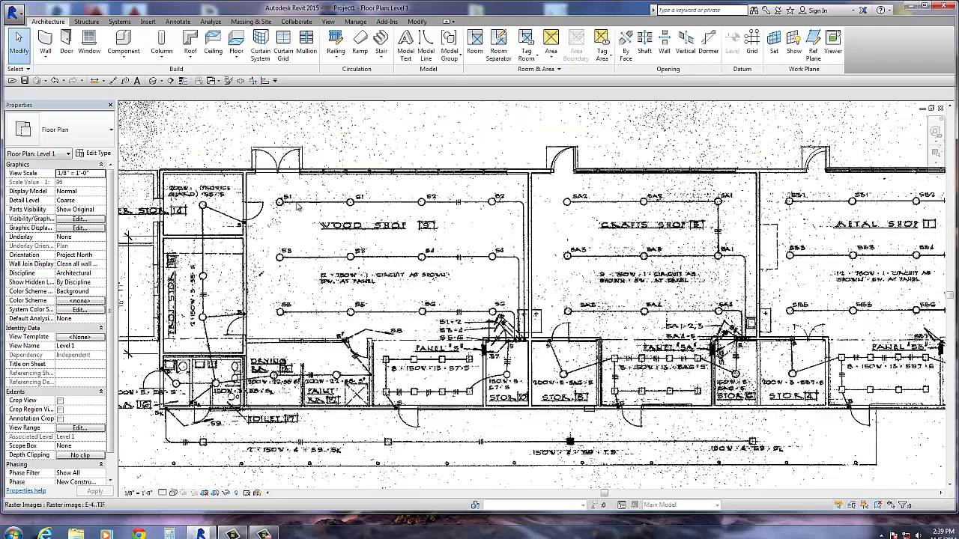
pyautogui.scroll(-5, 409, 231)
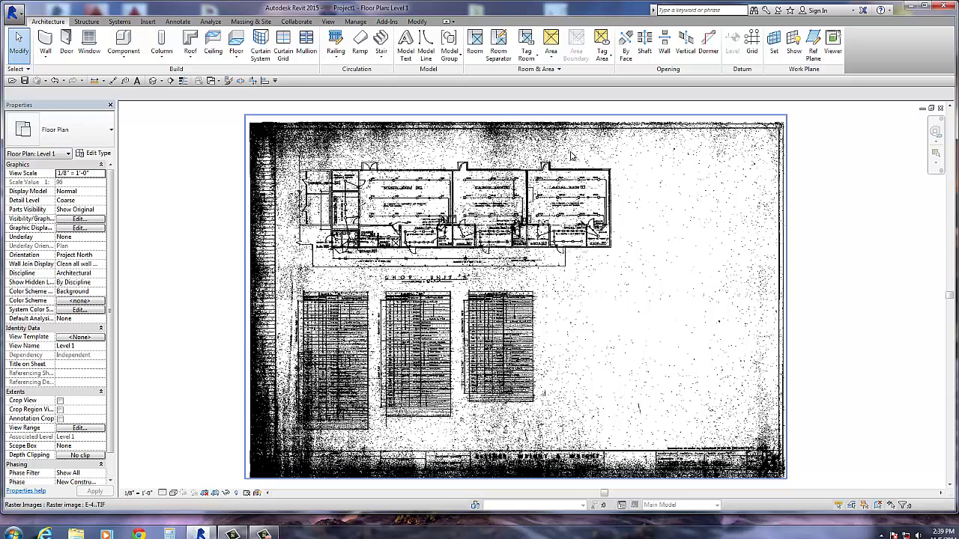
pyautogui.click(612, 118)
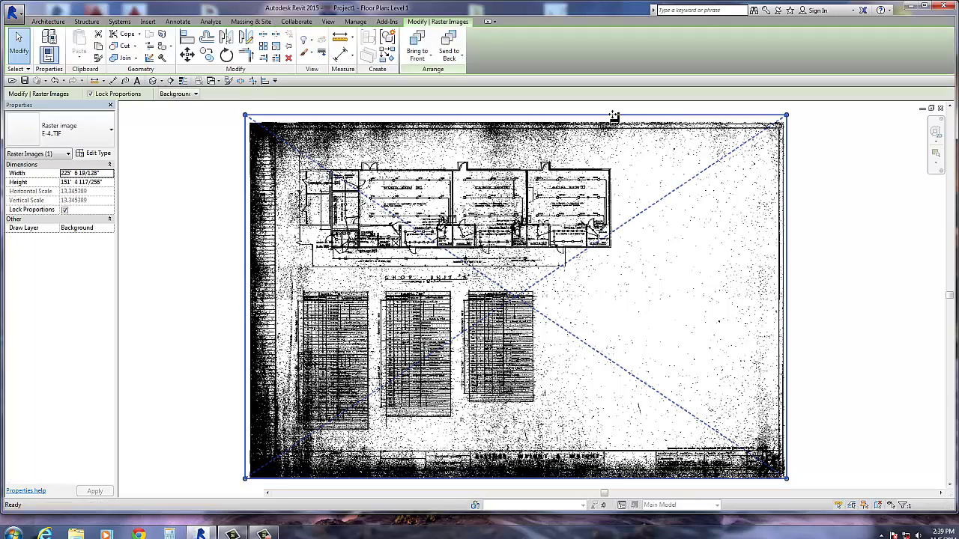
pyautogui.press('h')
pyautogui.press('h')
pyautogui.scroll(-2, 449, 304)
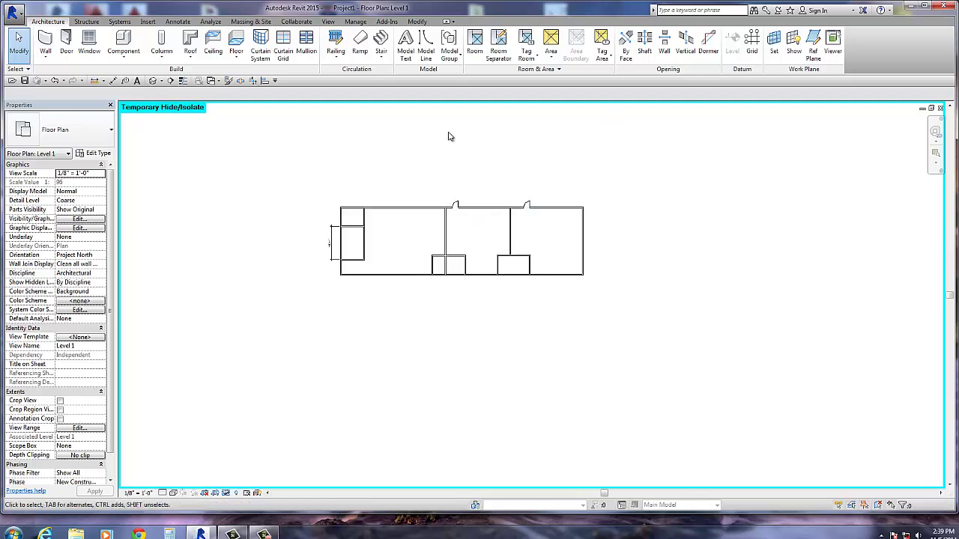
pyautogui.scroll(4, 382, 310)
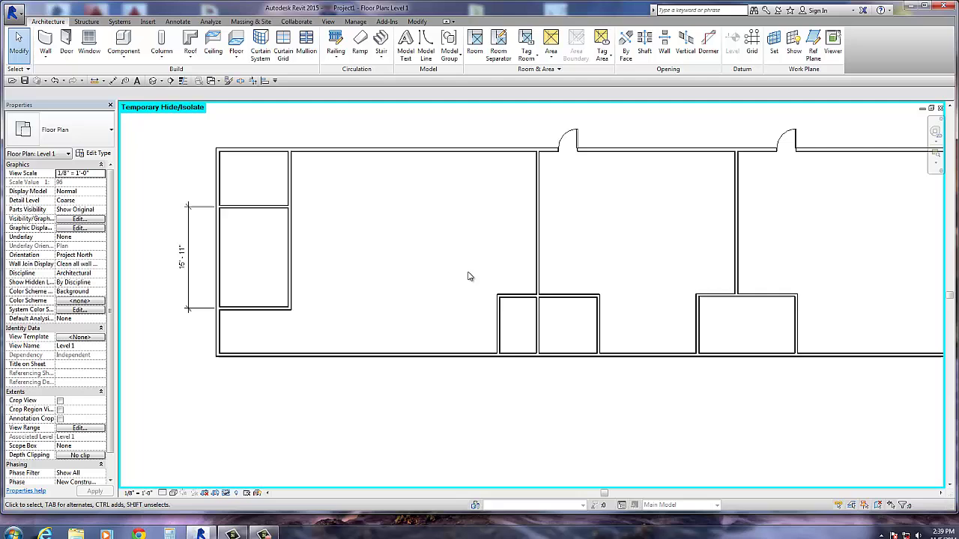
pyautogui.scroll(-1, 734, 236)
pyautogui.scroll(-2, 793, 184)
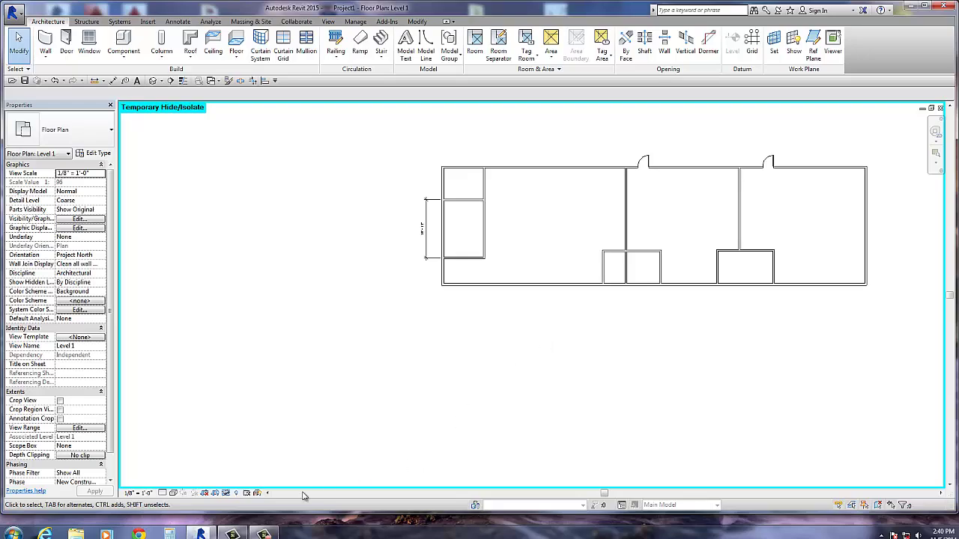
pyautogui.click(225, 492)
pyautogui.click(247, 481)
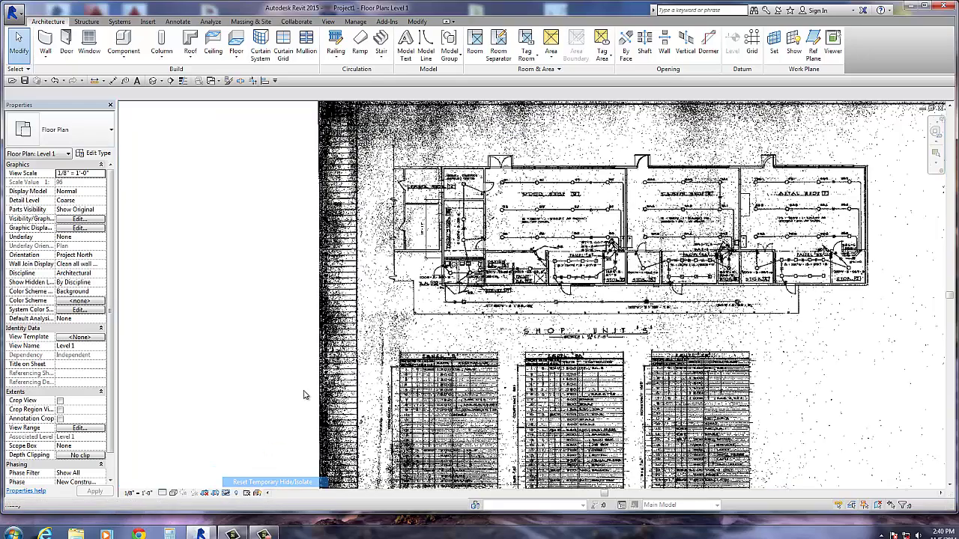
# Hide the scanned sheet again to review the traced plan without its background, and reset the temporary hide.
pyautogui.scroll(-3, 398, 323)
pyautogui.moveTo(398, 324); pyautogui.dragTo(234, 243, button='middle')
pyautogui.scroll(4, 506, 169)
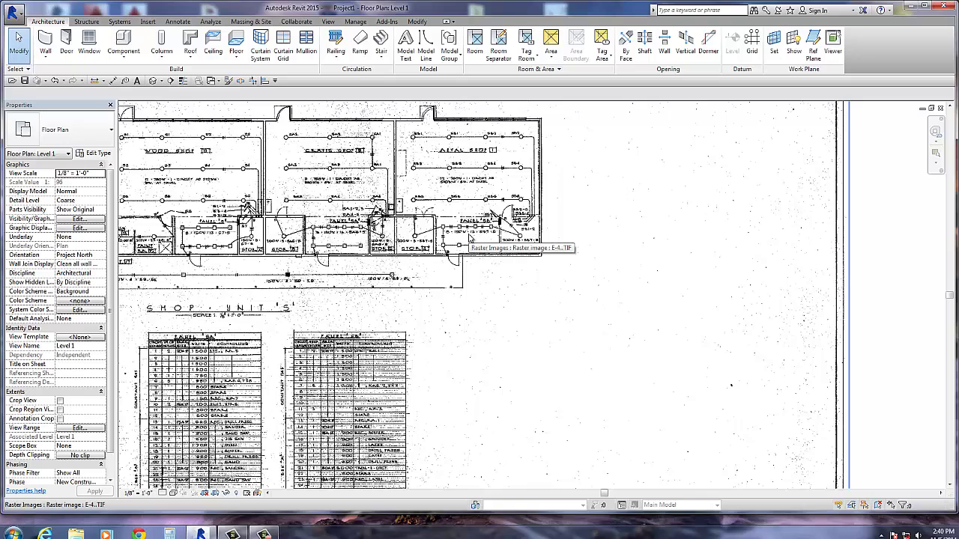
pyautogui.moveTo(665, 251); pyautogui.dragTo(861, 244, button='middle')
pyautogui.scroll(-2, 625, 266)
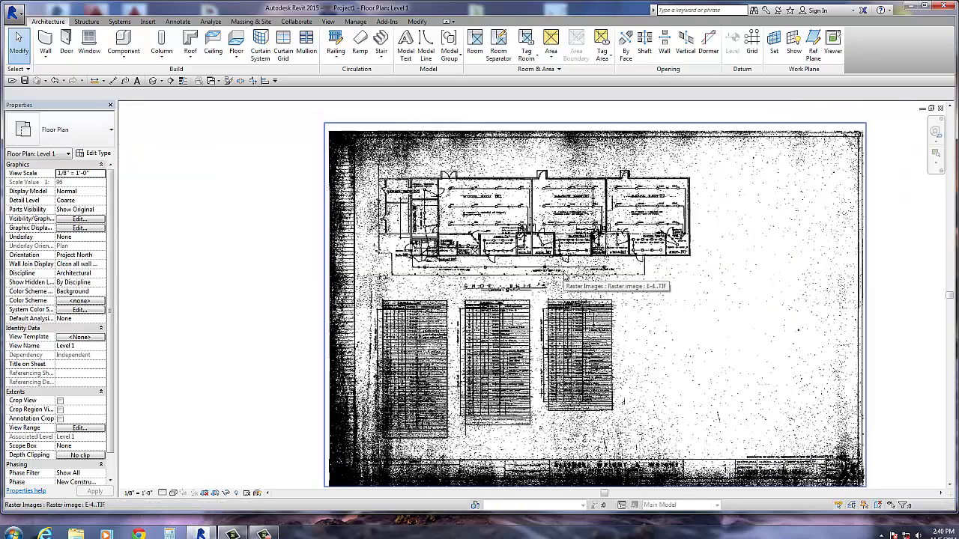
pyautogui.scroll(2, 532, 165)
pyautogui.click(221, 293)
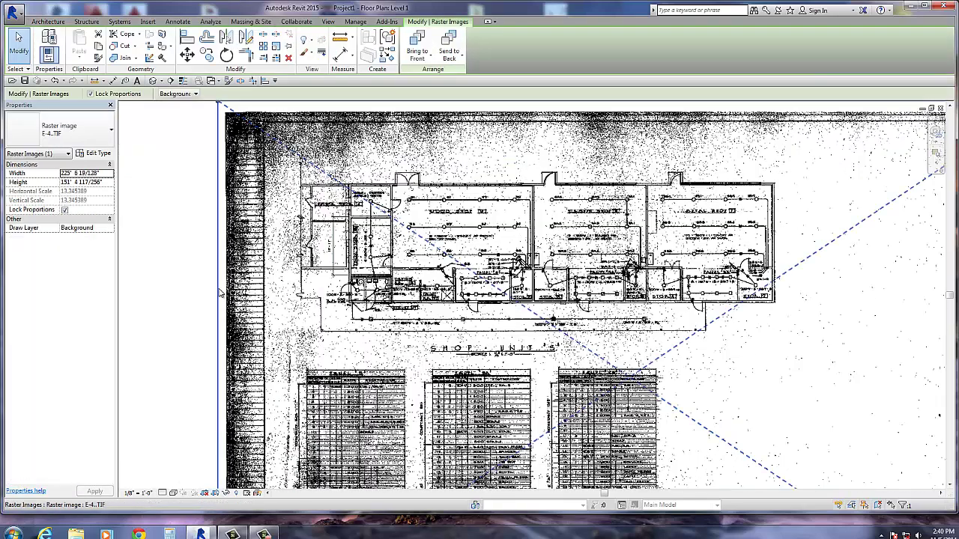
pyautogui.press('h')
pyautogui.press('h')
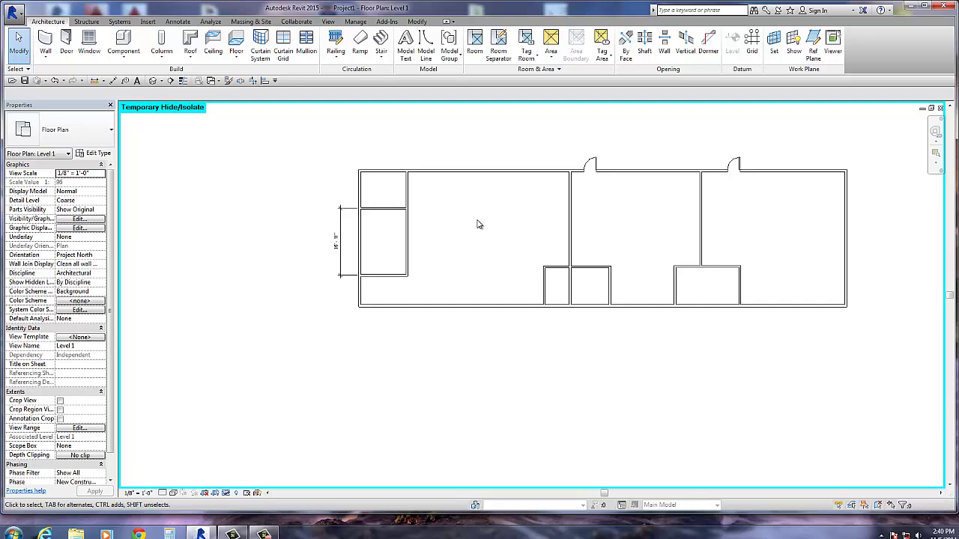
pyautogui.scroll(-3, 450, 255)
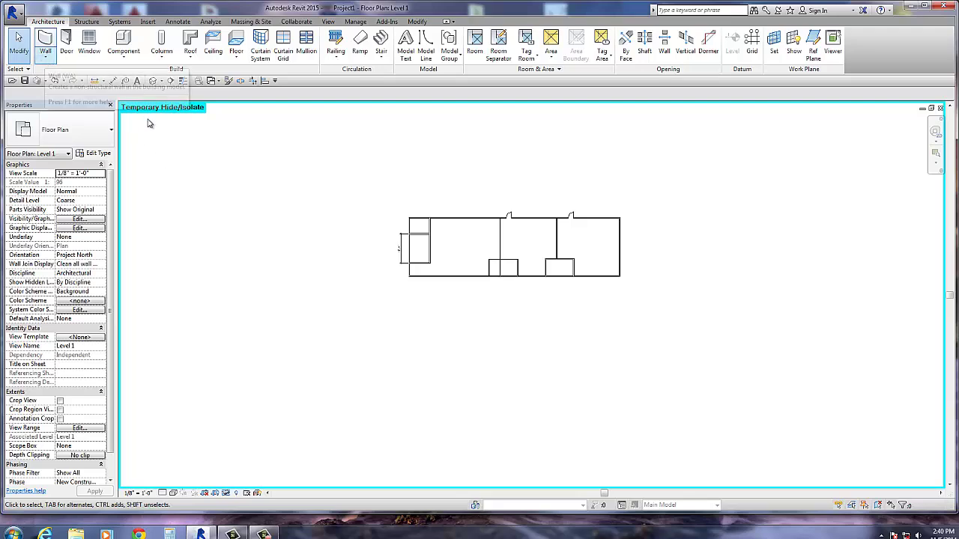
pyautogui.click(224, 487)
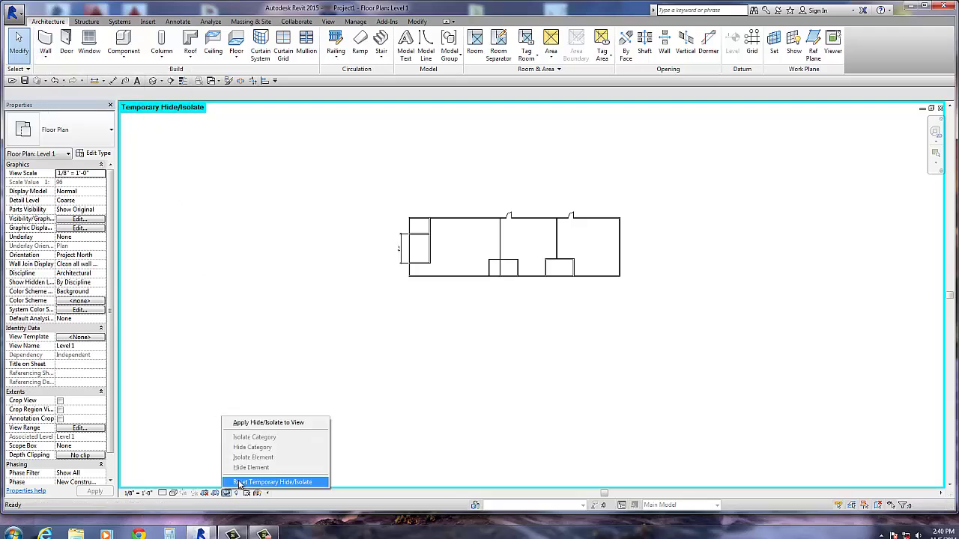
pyautogui.click(239, 484)
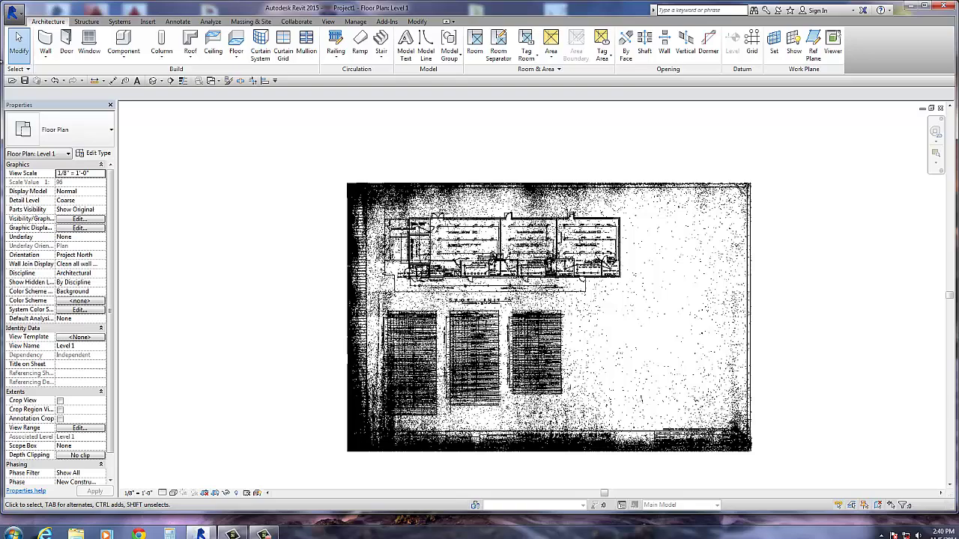
# Set up a DWG export of the current Level 1 floor plan view with the in-session export setup.
pyautogui.click(13, 10)
pyautogui.moveTo(54, 159)
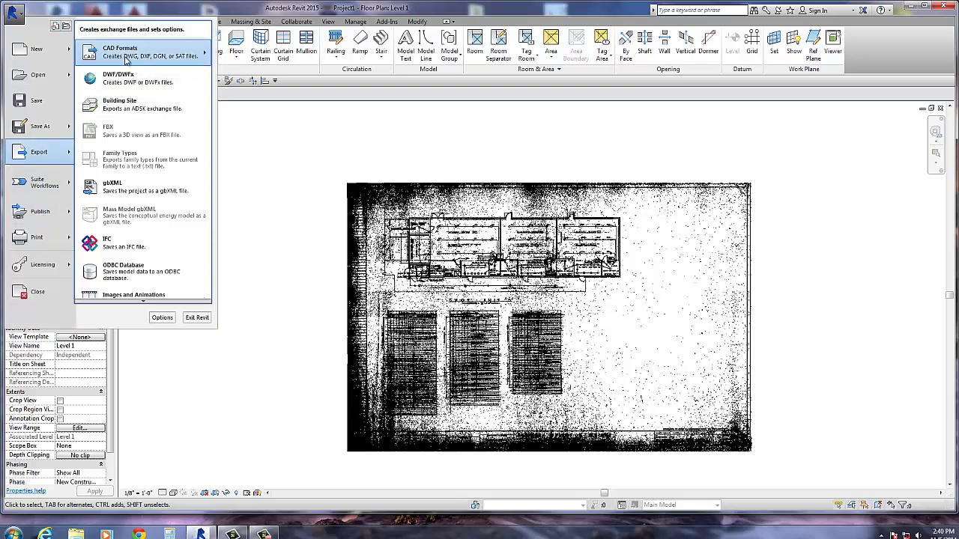
pyautogui.moveTo(135, 53)
pyautogui.click(229, 47)
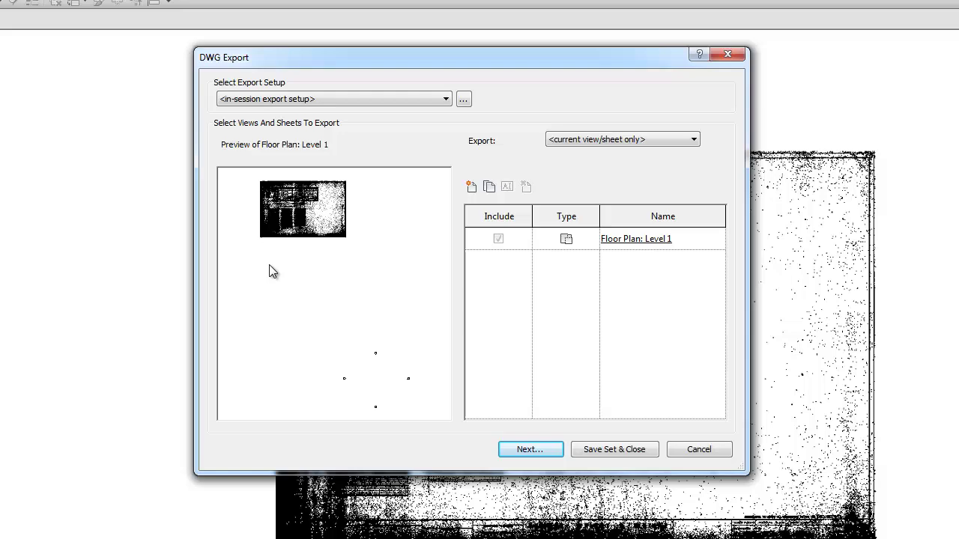
pyautogui.click(527, 448)
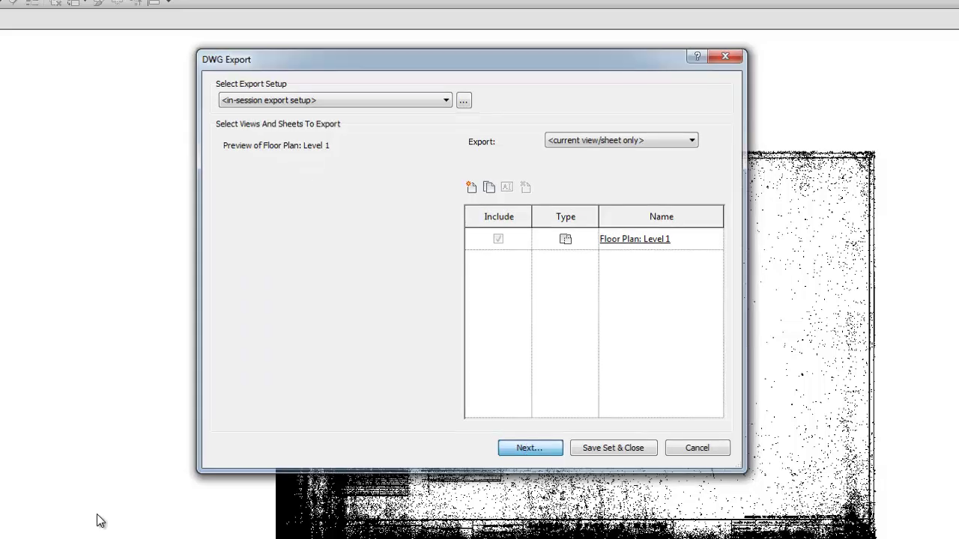
# Name the export School and save it to the Desktop as an AutoCAD 2013 DWG file.
pyautogui.click(491, 365)
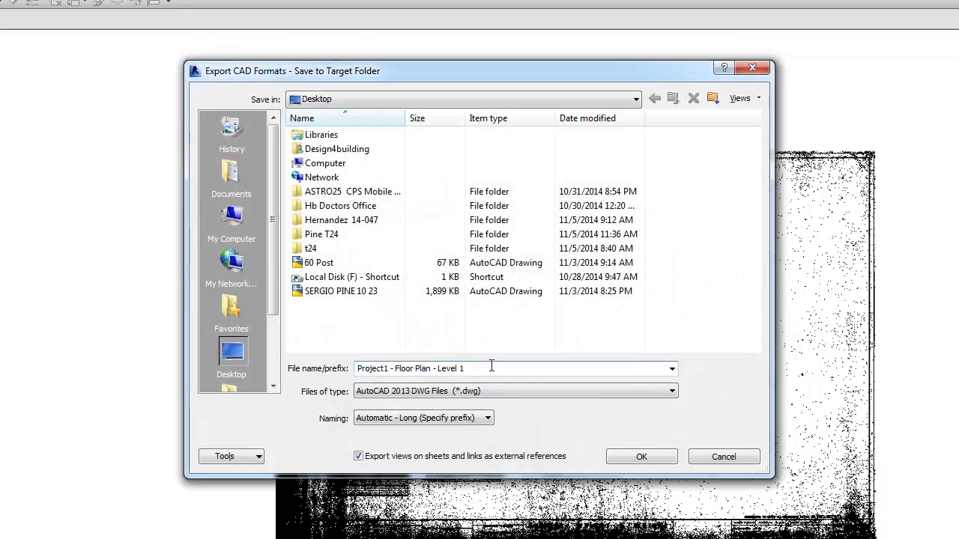
pyautogui.press('BackSpace')
pyautogui.press('BackSpace')
pyautogui.press('BackSpace')
pyautogui.press('BackSpace')
pyautogui.press('BackSpace')
pyautogui.press('BackSpace')
pyautogui.press('BackSpace')
pyautogui.press('BackSpace')
pyautogui.press('BackSpace')
pyautogui.press('BackSpace')
pyautogui.press('BackSpace')
pyautogui.press('BackSpace')
pyautogui.press('BackSpace')
pyautogui.press('BackSpace')
pyautogui.press('BackSpace')
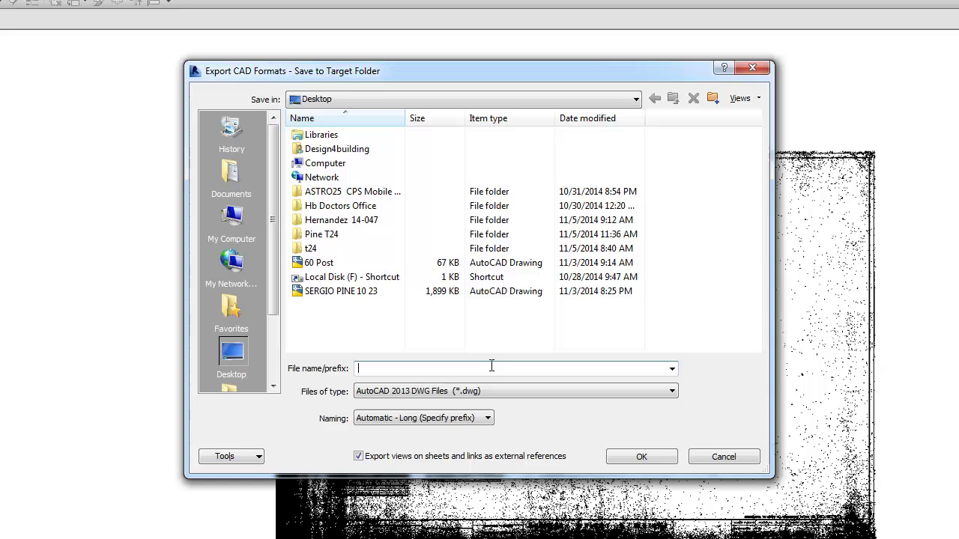
pyautogui.write('sco')
pyautogui.press('BackSpace')
pyautogui.press('BackSpace')
pyautogui.press('BackSpace')
pyautogui.write('School')
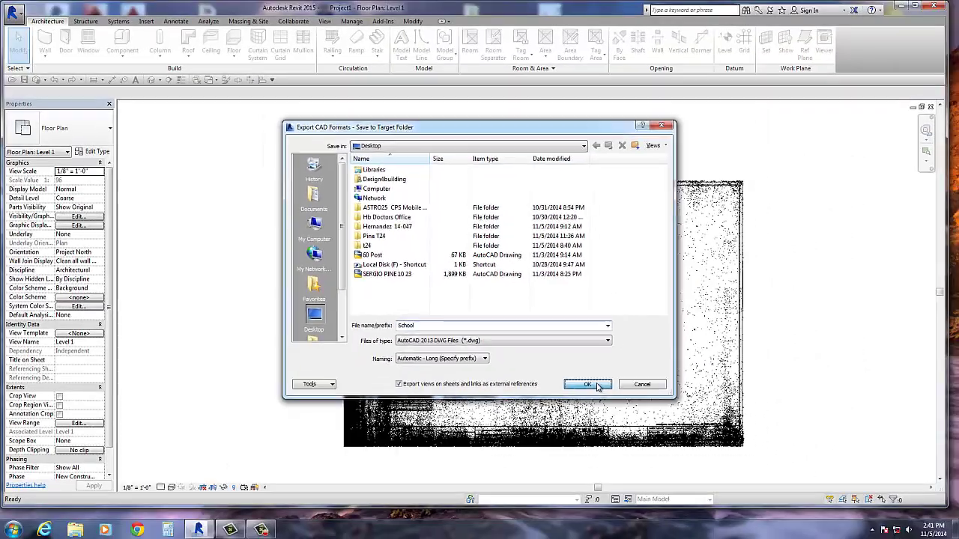
pyautogui.click(640, 458)
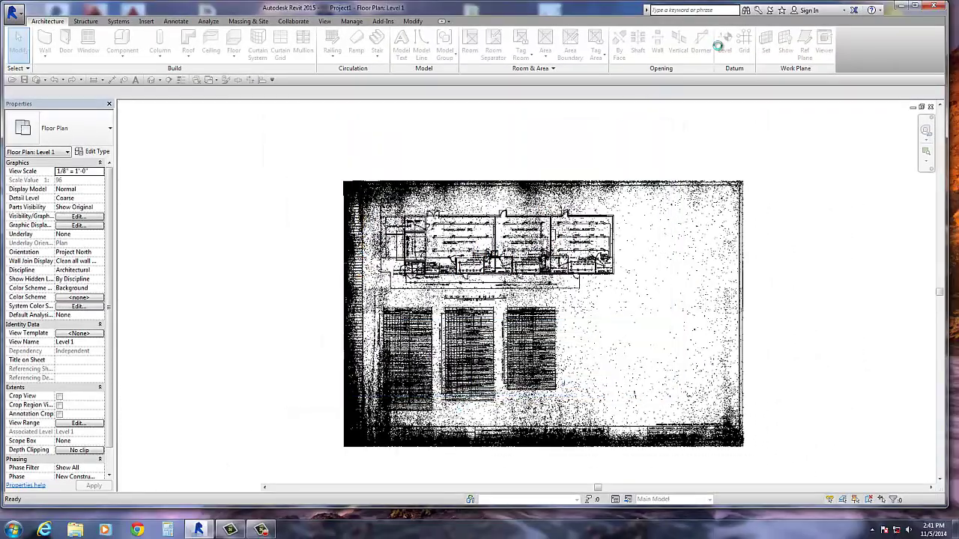
# Minimize Revit, open the exported School drawing from the desktop in AutoCAD and look over the plan.
pyautogui.click(909, 6)
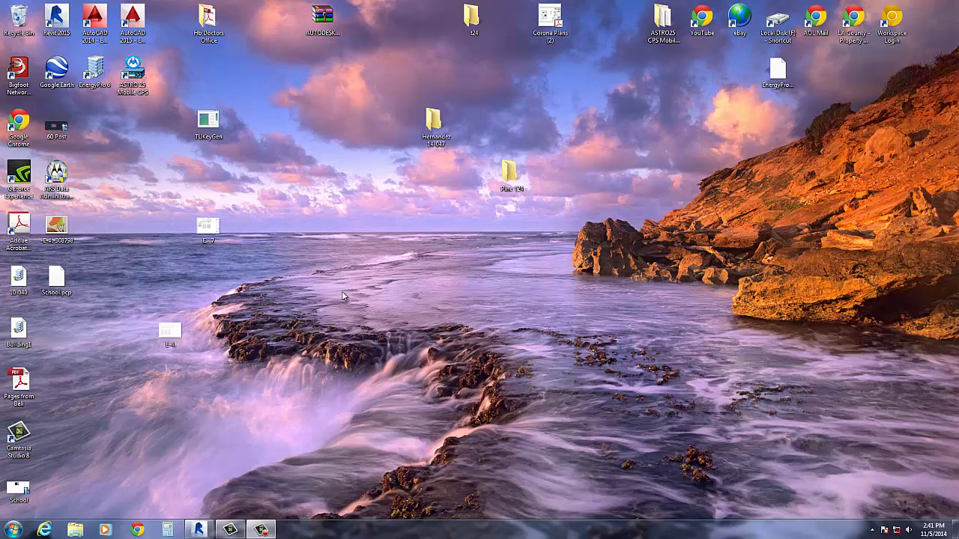
pyautogui.doubleClick(18, 488)
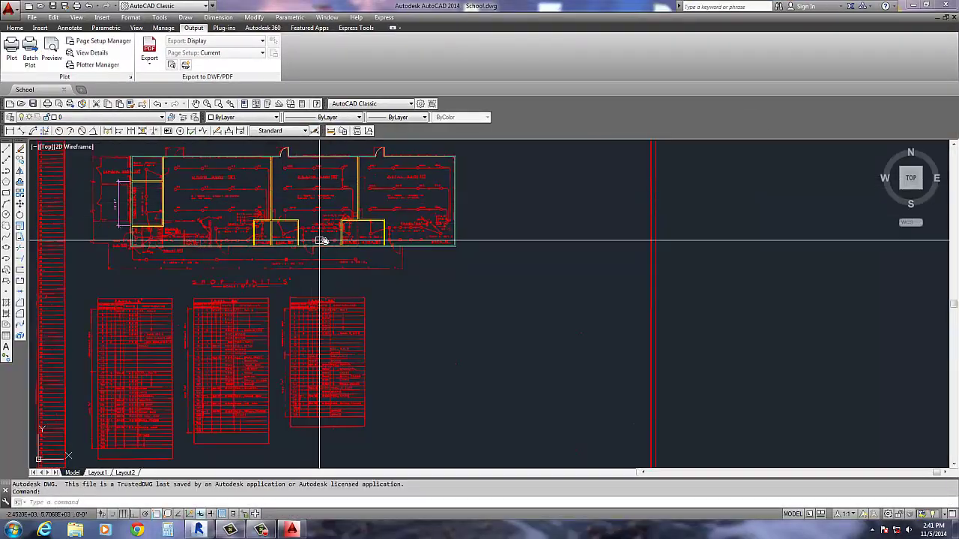
pyautogui.scroll(-5, 320, 241)
pyautogui.scroll(6, 442, 264)
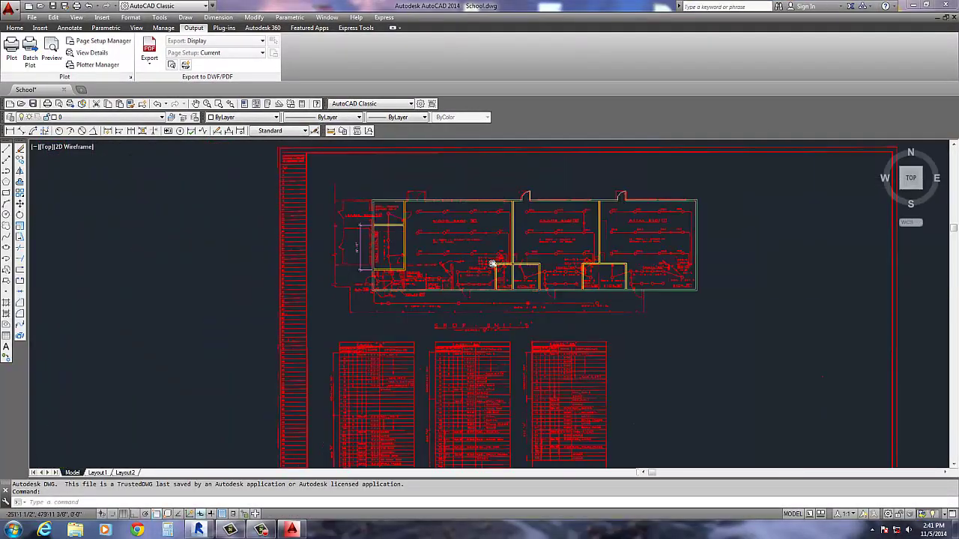
pyautogui.scroll(-2, 506, 266)
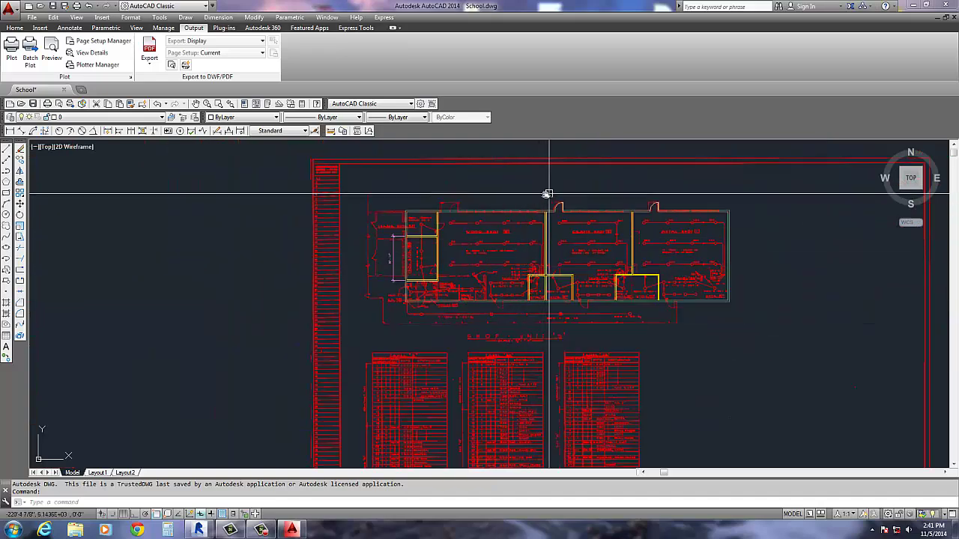
# Draw a line over the scanned top lighting row in the Wood Shop, from the far S2 fixture back to the first S1 fixture.
pyautogui.scroll(4, 556, 241)
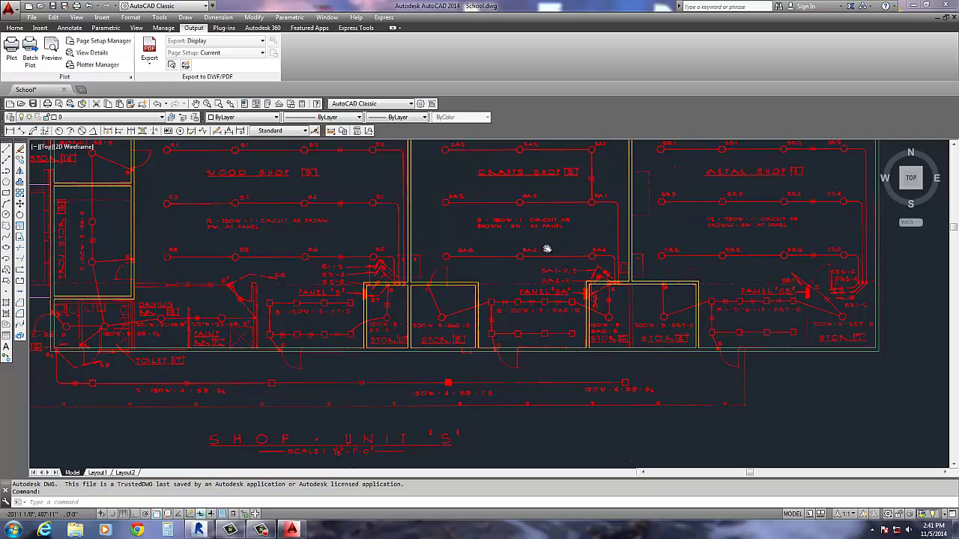
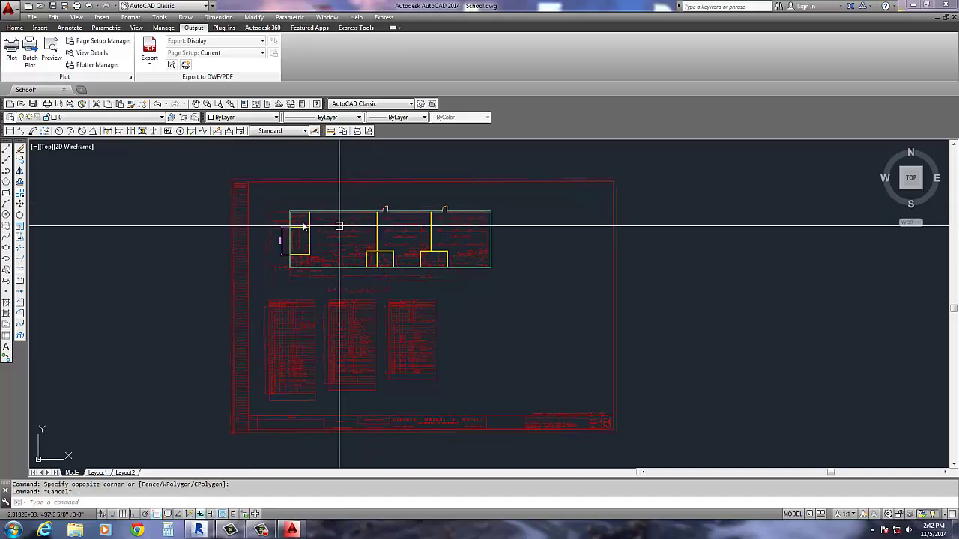
pyautogui.moveTo(433, 235); pyautogui.dragTo(410, 291, button='middle')
pyautogui.scroll(-6, 410, 290)
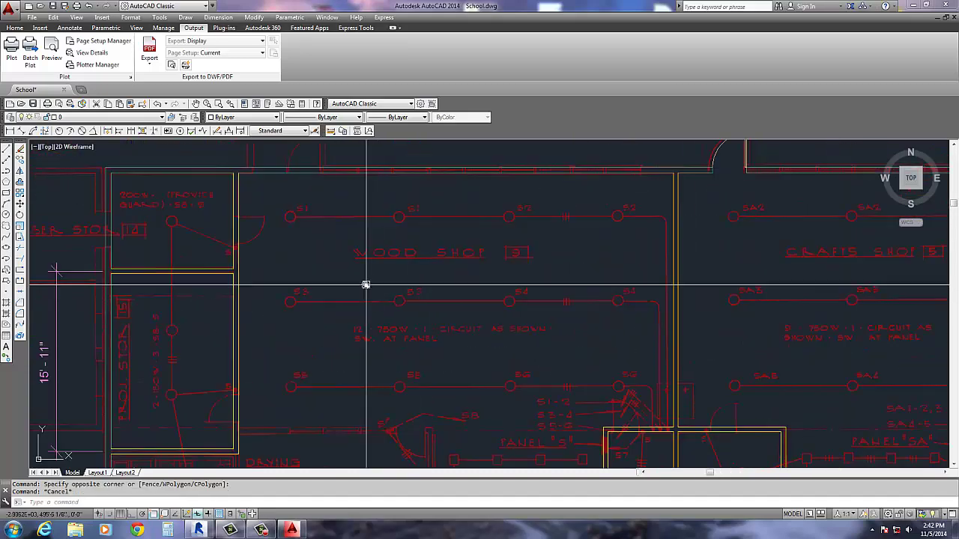
pyautogui.click(6, 147)
pyautogui.scroll(2, 427, 247)
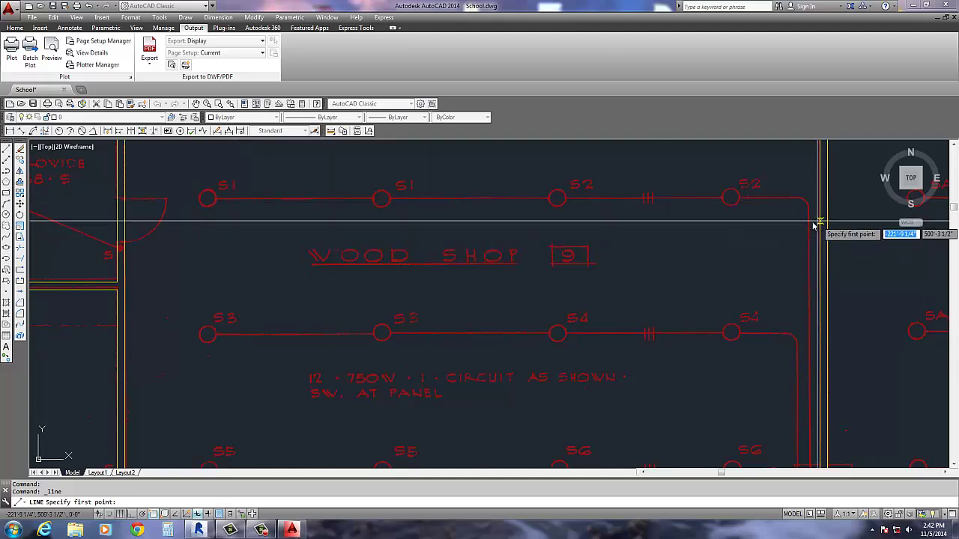
pyautogui.click(721, 200)
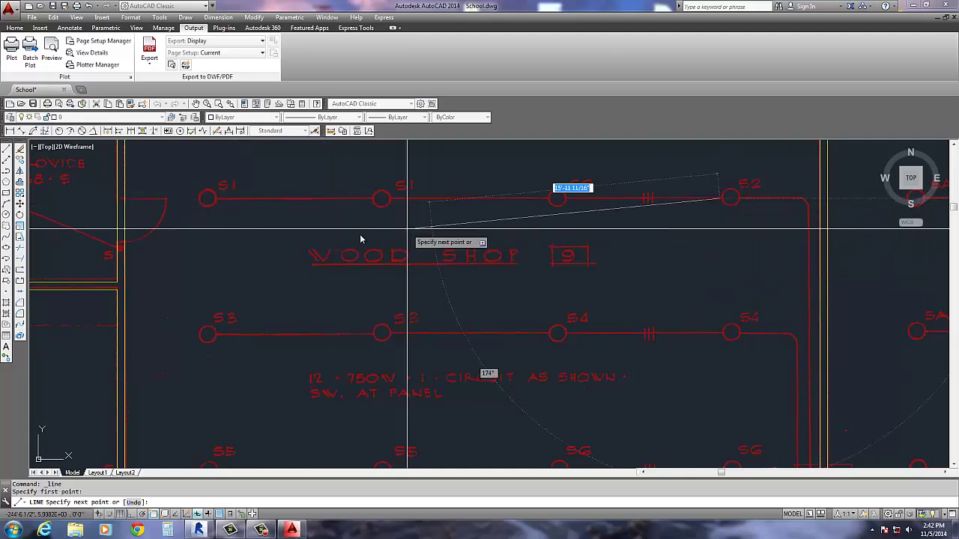
pyautogui.click(210, 199)
pyautogui.press('Escape')
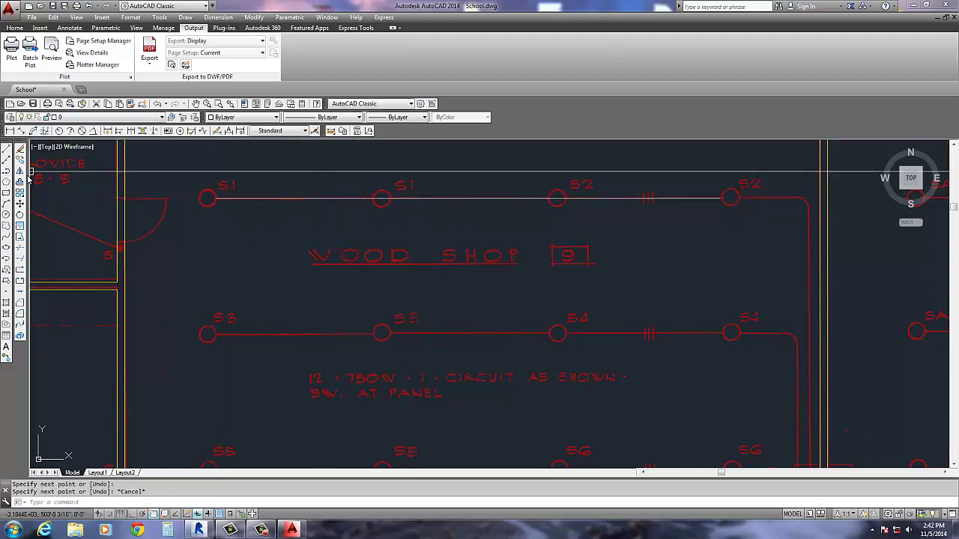
# Draw a circle about the size of the scanned S1 light symbol, centred on the nearby end of the new line.
pyautogui.scroll(8, 188, 193)
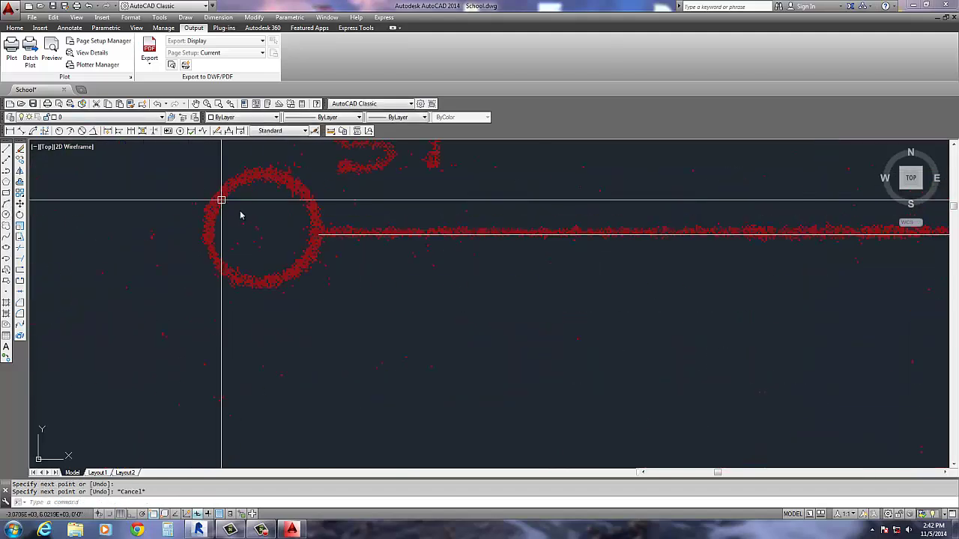
pyautogui.click(6, 214)
pyautogui.click(319, 235)
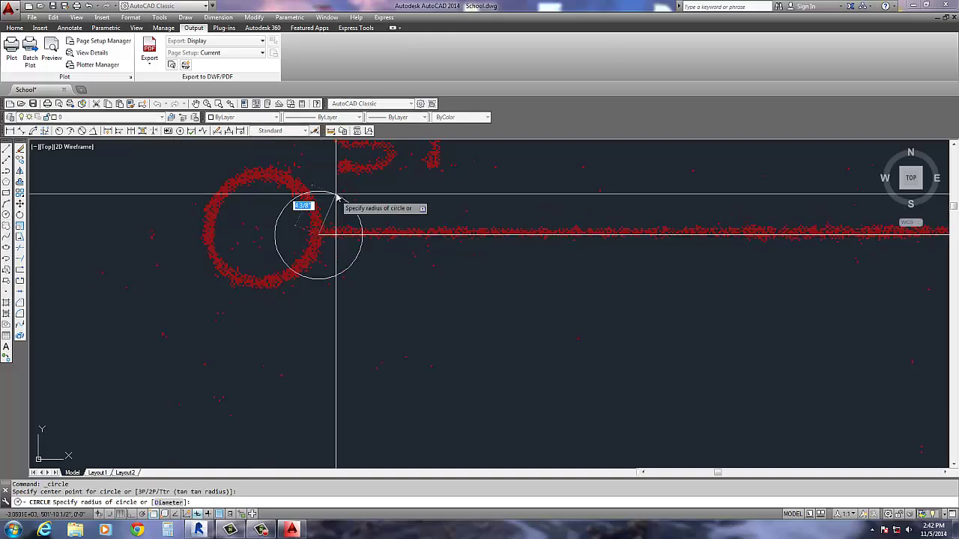
pyautogui.press('Escape')
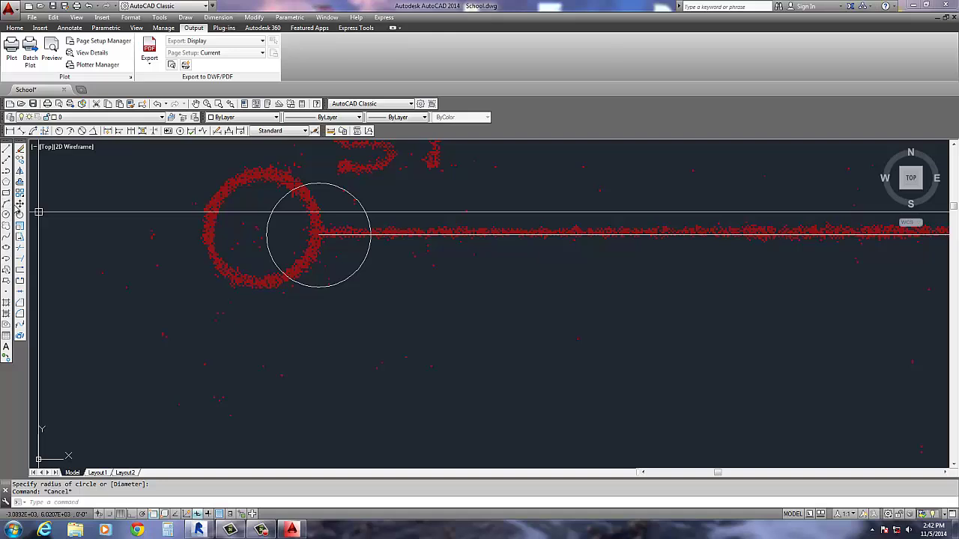
# Move the circle horizontally with Ortho on so it sits over the scanned S1 light symbol.
pyautogui.click(19, 204)
pyautogui.click(285, 276)
pyautogui.press('Return')
pyautogui.click(271, 310)
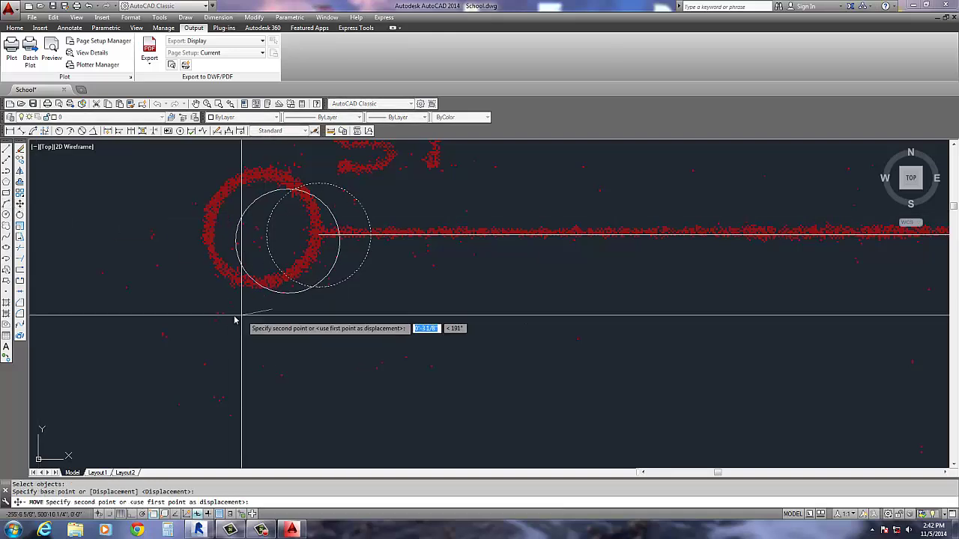
pyautogui.press('F8')
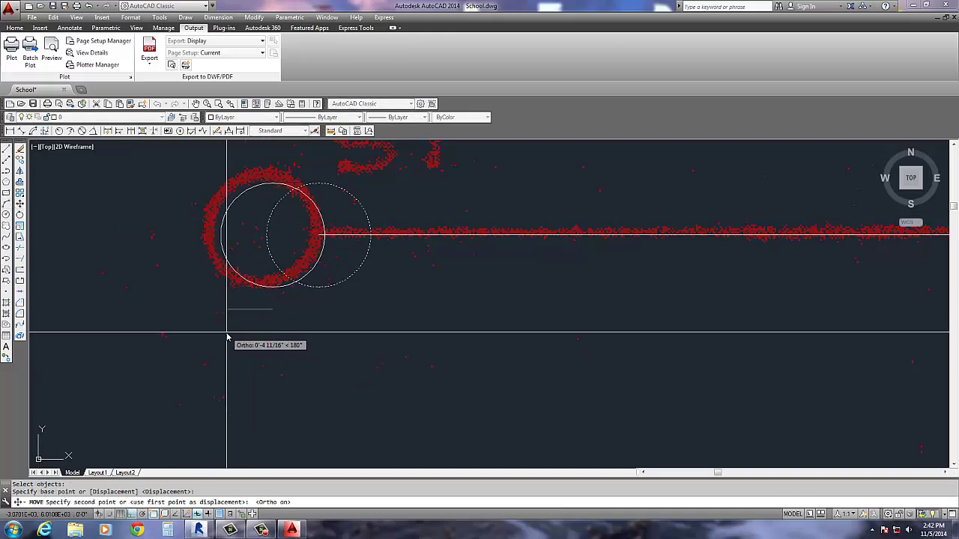
pyautogui.press('Escape')
# Extend the lighting line so it meets the edge of the first fixture circle.
pyautogui.scroll(-3, 173, 325)
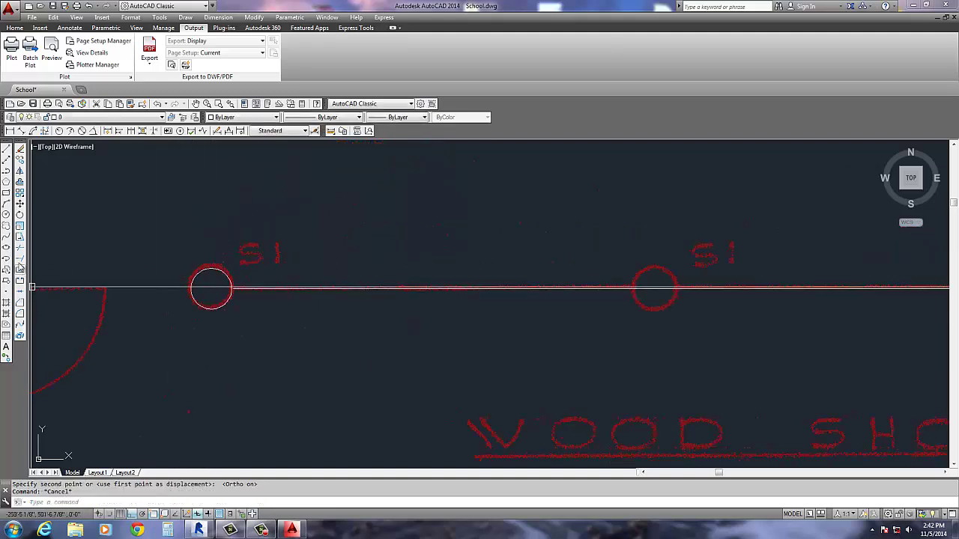
pyautogui.click(19, 268)
pyautogui.press('Return')
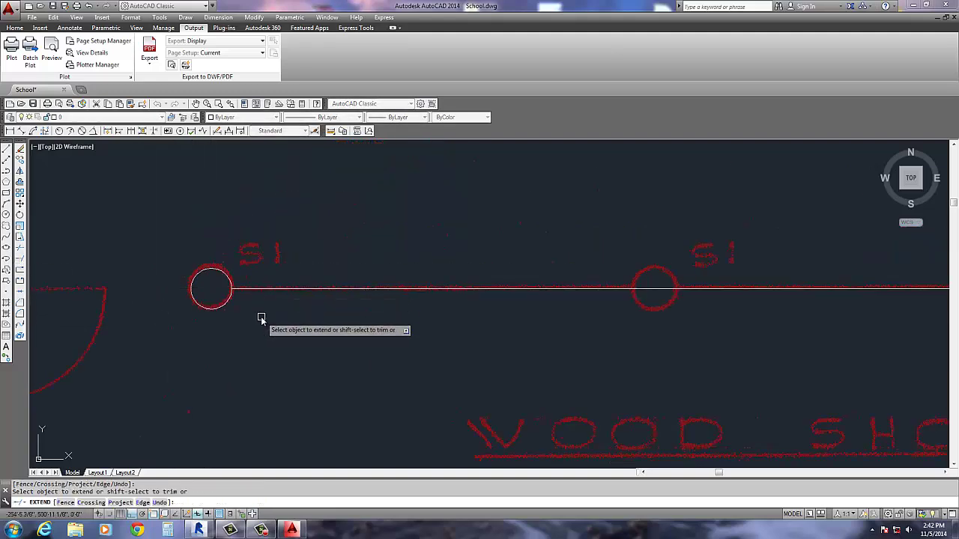
pyautogui.scroll(-3, 130, 278)
pyautogui.press('Escape')
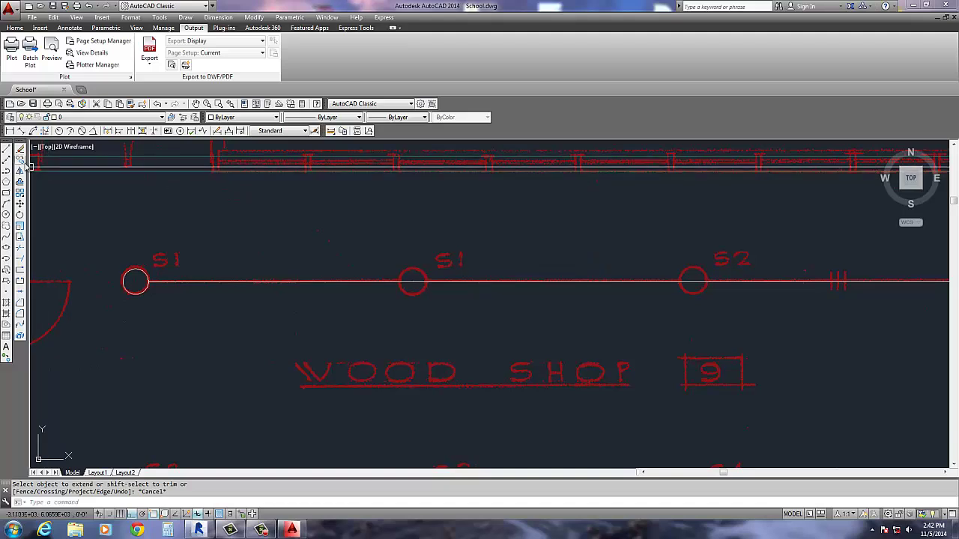
# Copy the fixture circle horizontally onto the other three scanned light symbols of the top row, about 9'-8" apart.
pyautogui.click(21, 159)
pyautogui.click(140, 292)
pyautogui.press('Return')
pyautogui.click(134, 340)
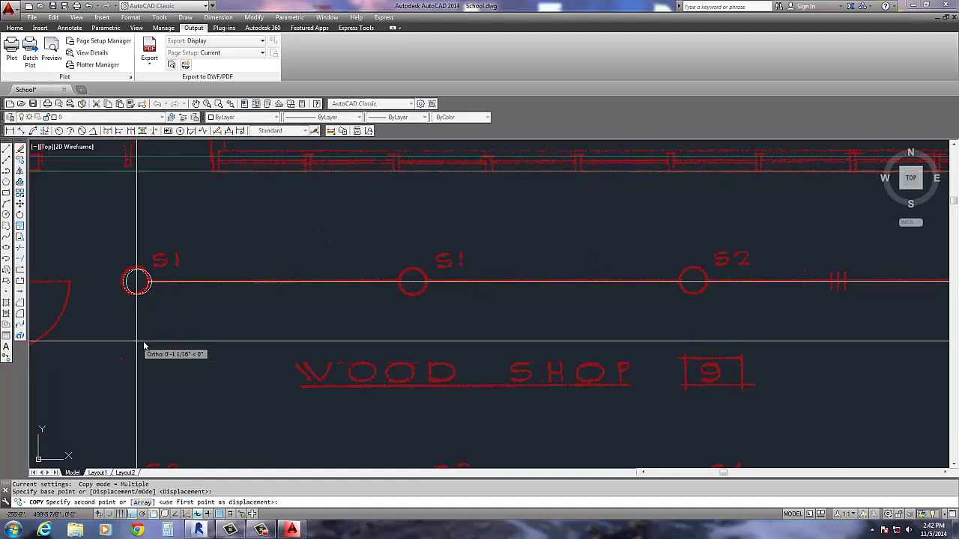
pyautogui.click(413, 352)
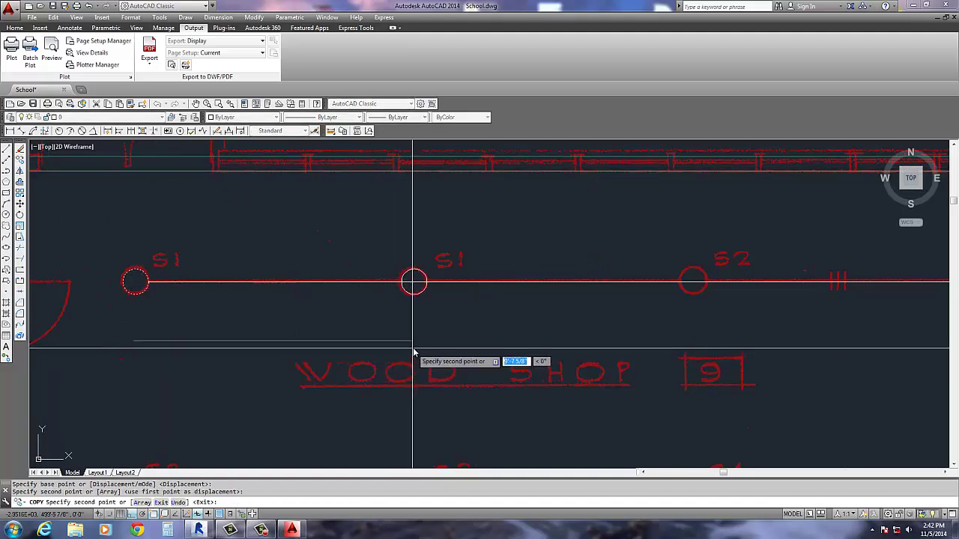
pyautogui.click(692, 345)
pyautogui.moveTo(722, 333); pyautogui.dragTo(209, 310, button='middle')
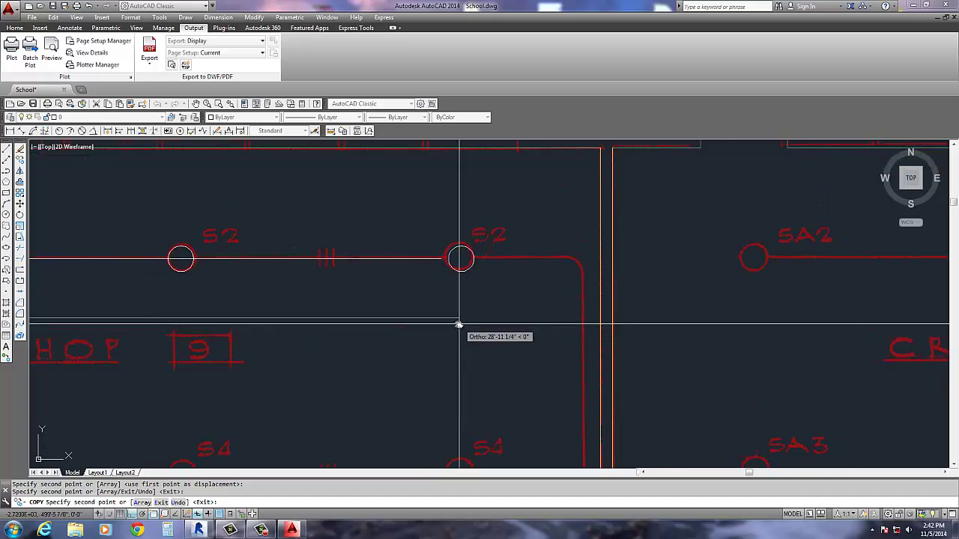
pyautogui.click(457, 325)
pyautogui.press('Escape')
pyautogui.scroll(-4, 331, 310)
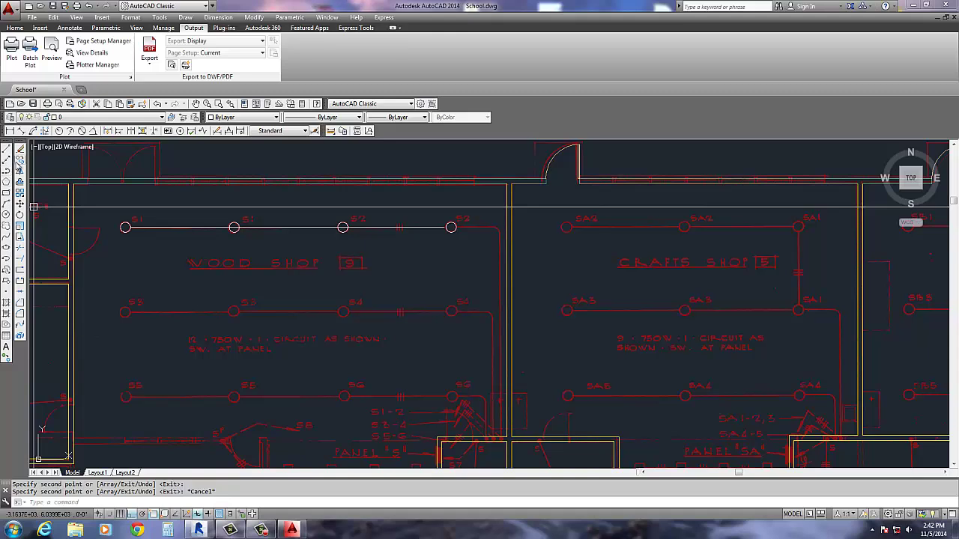
# Copy the complete row of four fixtures and its line straight down onto the two lower Wood Shop lighting rows, at about 7'-3" and 14'-9".
pyautogui.click(19, 159)
pyautogui.click(100, 252)
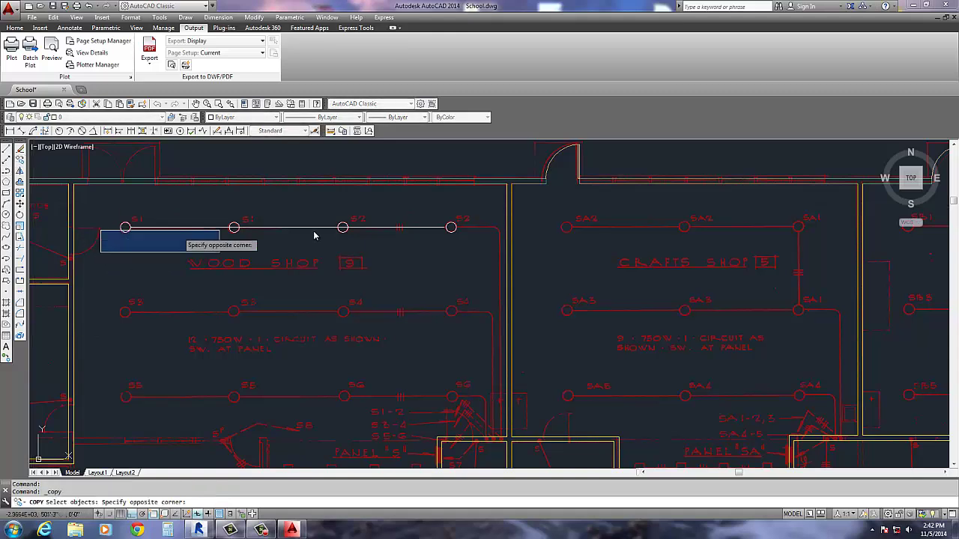
pyautogui.click(503, 216)
pyautogui.press('Return')
pyautogui.click(451, 227)
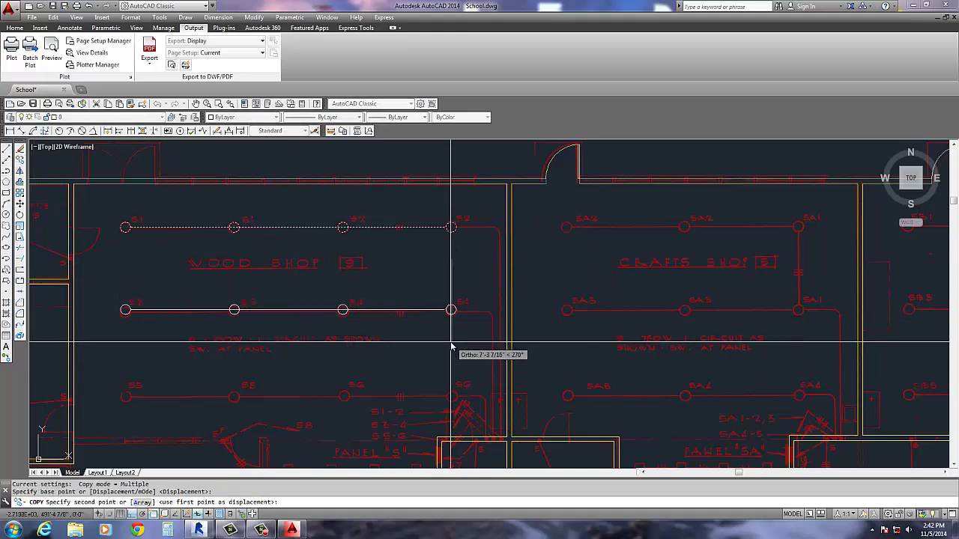
pyautogui.click(450, 344)
pyautogui.moveTo(439, 333); pyautogui.dragTo(449, 250, button='middle')
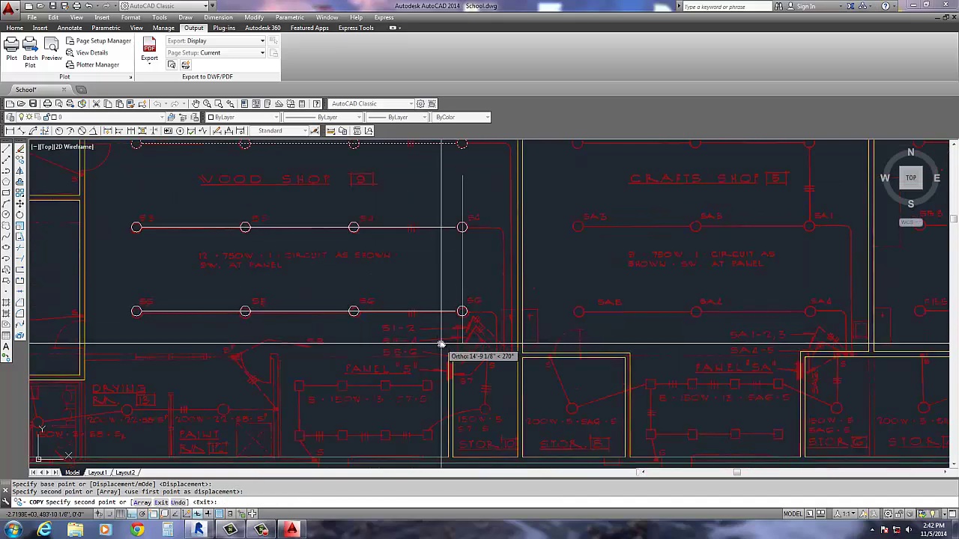
pyautogui.press('Escape')
pyautogui.scroll(-4, 411, 250)
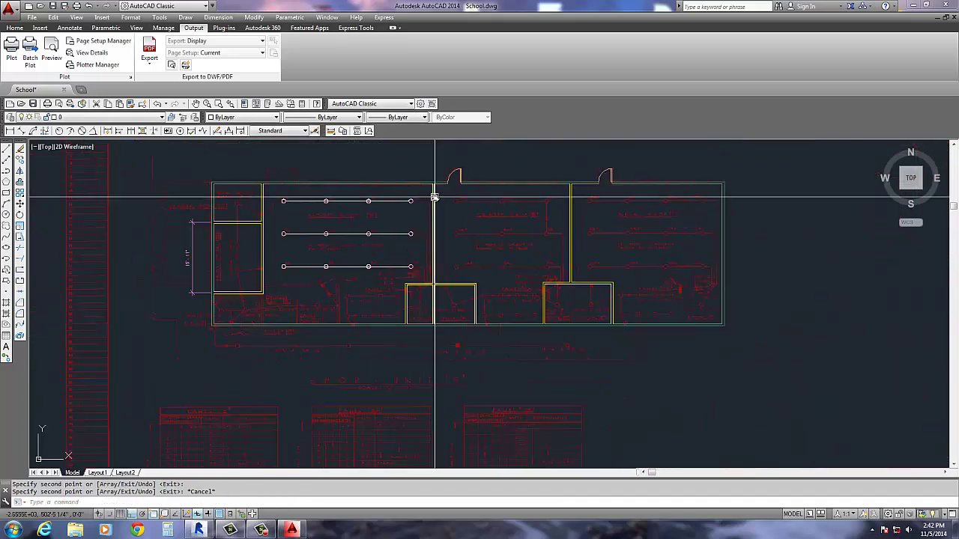